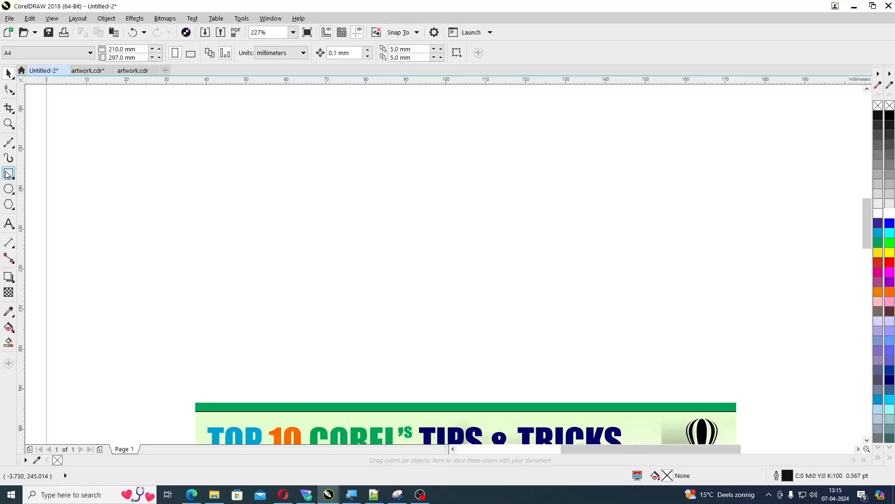
# Draw a rectangle about 33 × 19 mm above the banner and a circle about 18 mm in diameter beside it
pyautogui.click(8, 174)
pyautogui.moveTo(328, 213); pyautogui.dragTo(458, 289)
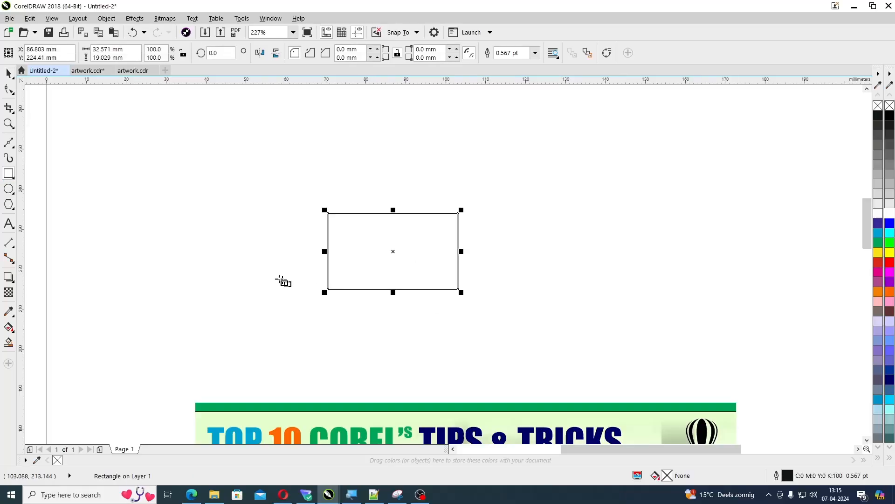
pyautogui.click(8, 188)
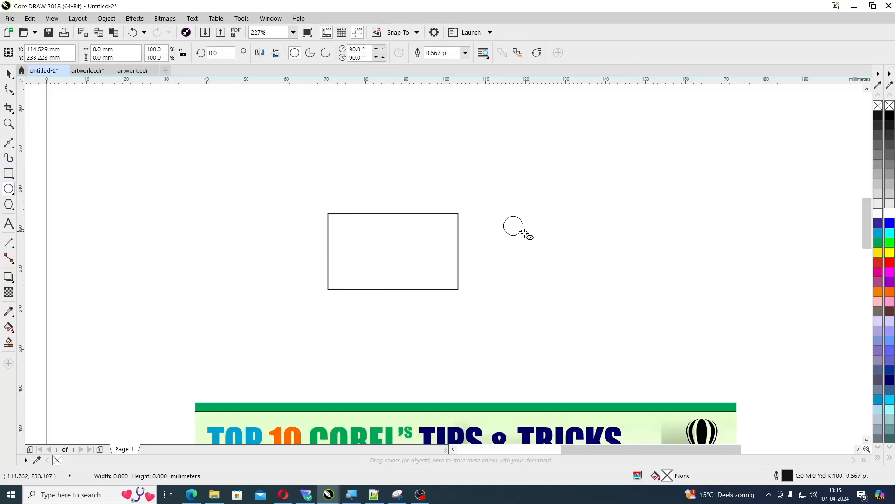
pyautogui.moveTo(504, 216); pyautogui.dragTo(576, 288)
pyautogui.click(604, 304)
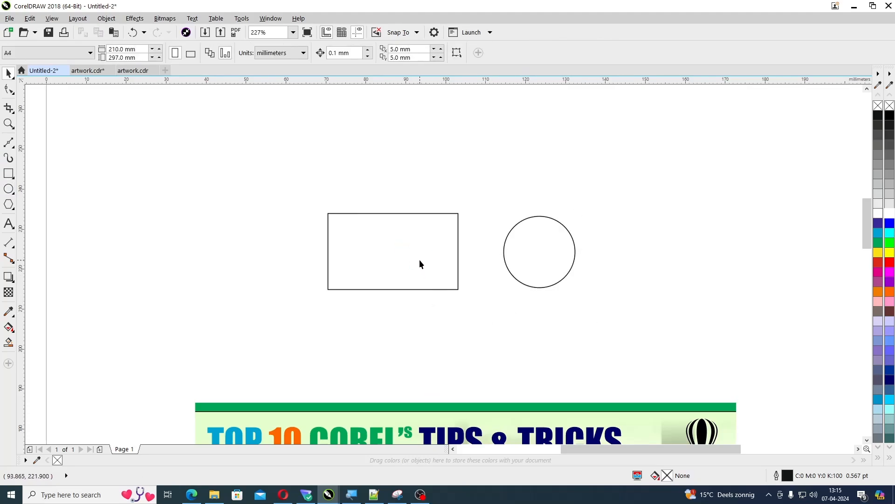
# Test selecting the unfilled rectangle and circle by their outlines, then select the circle with a marquee around it
pyautogui.click(381, 215)
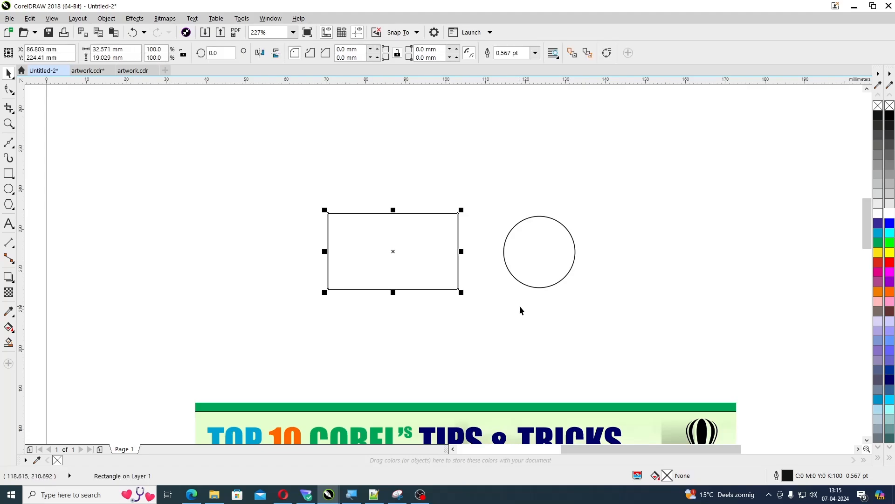
pyautogui.click(501, 300)
pyautogui.click(459, 251)
pyautogui.click(568, 247)
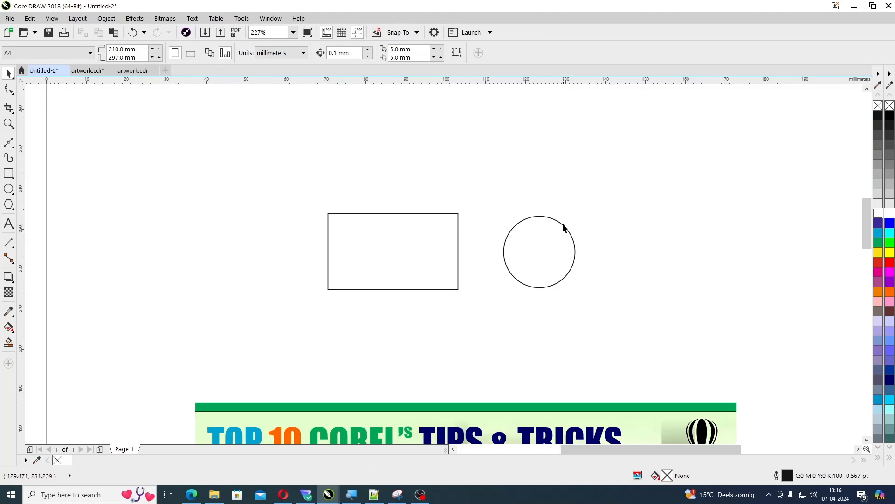
pyautogui.click(564, 230)
pyautogui.click(721, 220)
pyautogui.moveTo(669, 188); pyautogui.dragTo(449, 336)
pyautogui.click(647, 326)
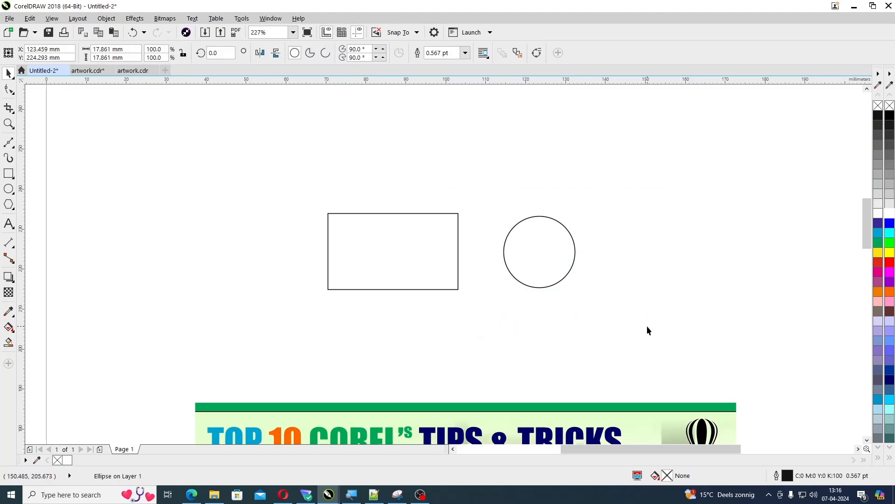
# Fill the circle with white
pyautogui.click(540, 288)
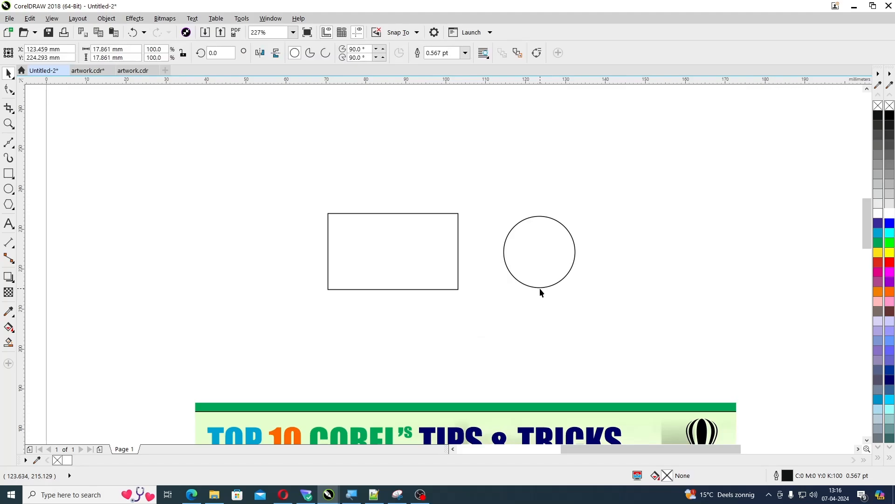
pyautogui.click(889, 214)
pyautogui.click(671, 285)
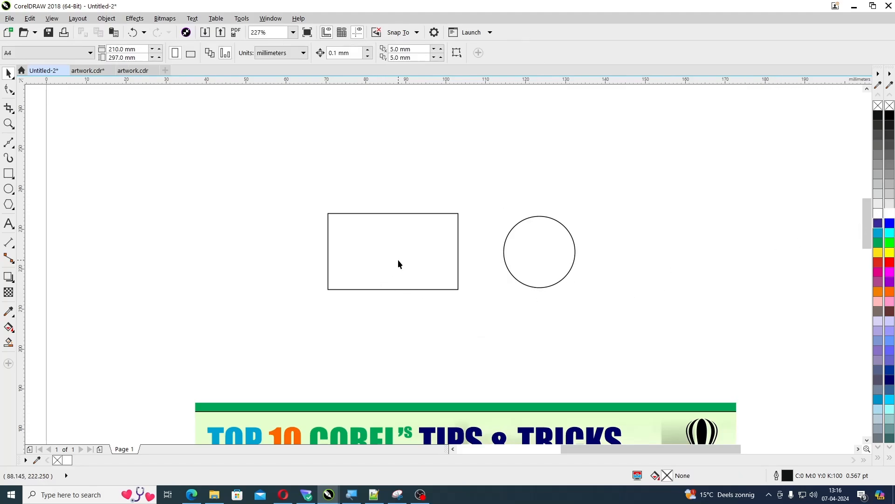
# Move the white rectangle and circle apart by their interiors, then bring them back side by side
pyautogui.moveTo(398, 260); pyautogui.dragTo(348, 255)
pyautogui.moveTo(543, 247); pyautogui.dragTo(579, 221)
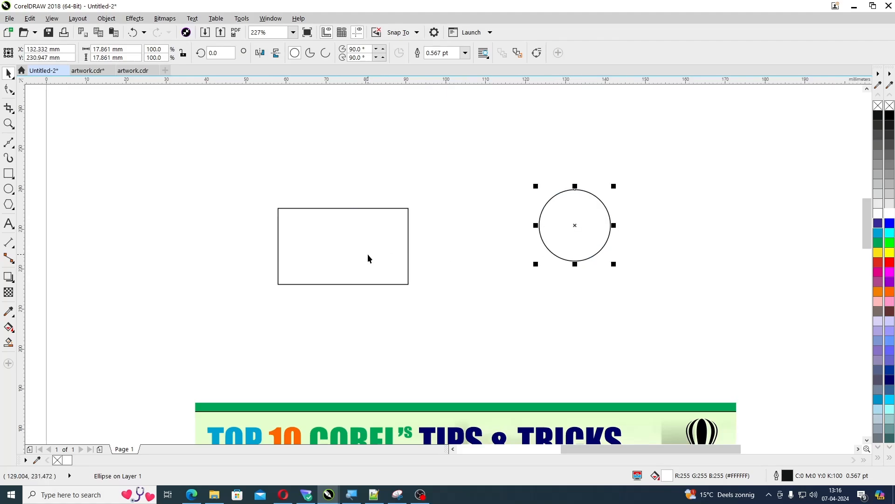
pyautogui.moveTo(359, 259); pyautogui.dragTo(418, 252)
pyautogui.moveTo(592, 236); pyautogui.dragTo(549, 255)
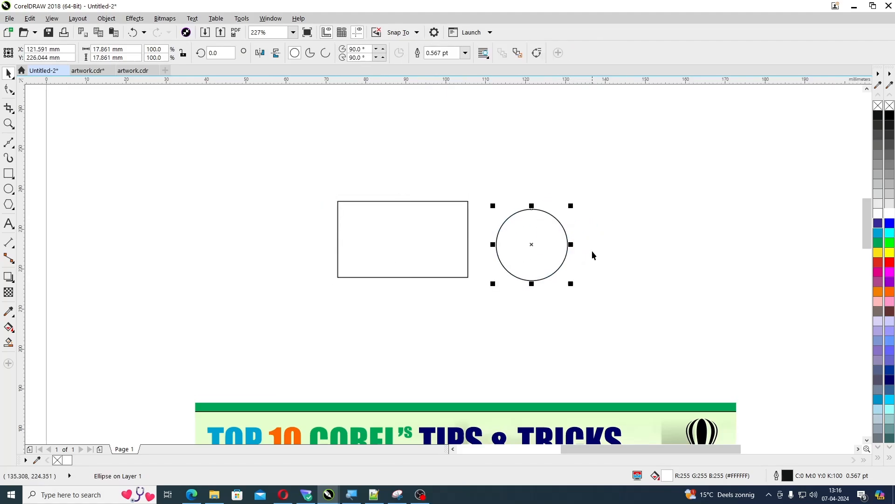
pyautogui.click(592, 253)
pyautogui.click(556, 252)
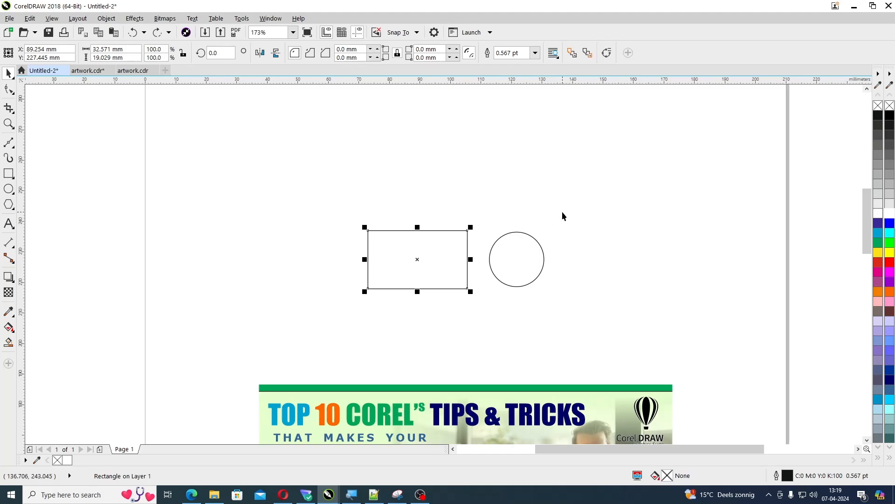
# Turn on Treat all objects as filled and select the unfilled rectangle and circle from inside their shapes
pyautogui.click(562, 216)
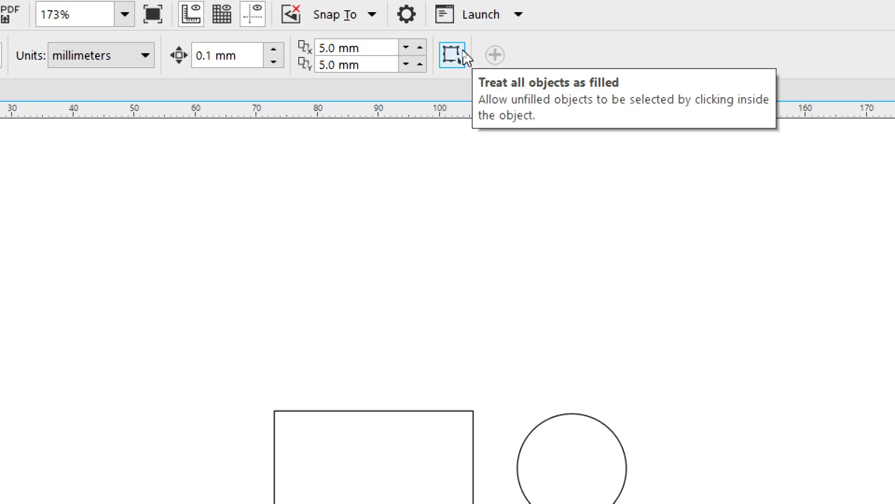
pyautogui.click(464, 53)
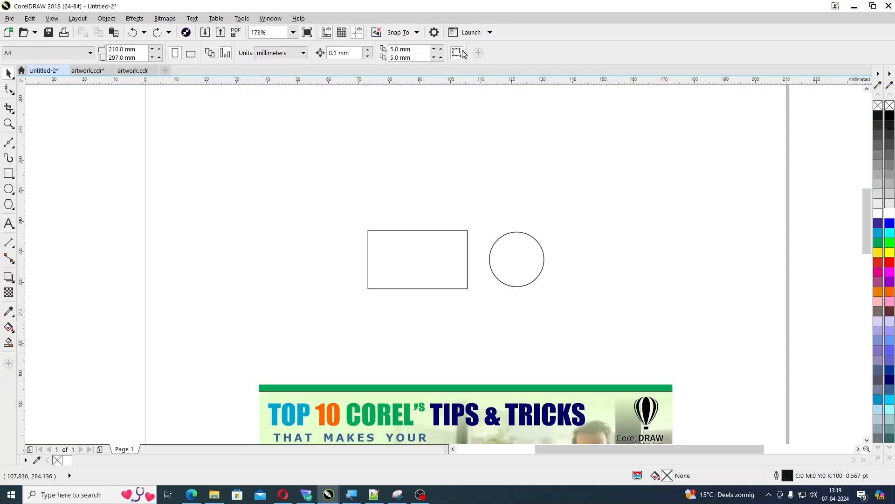
pyautogui.click(422, 271)
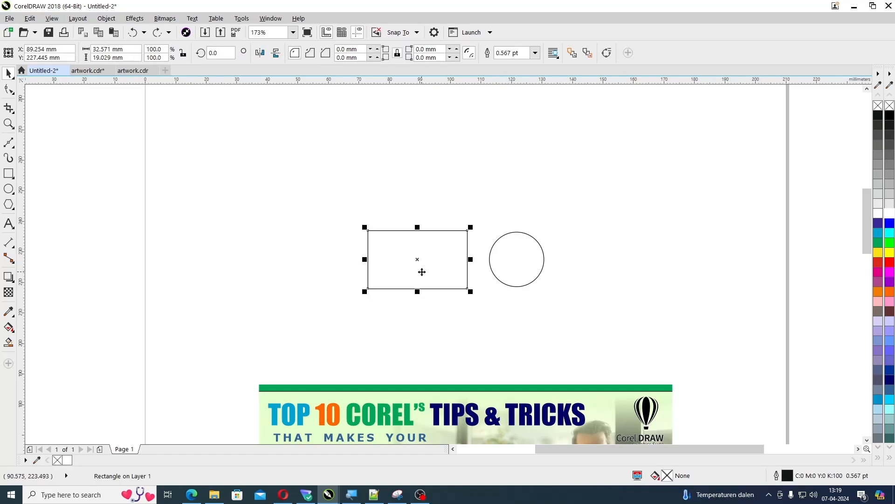
pyautogui.click(509, 262)
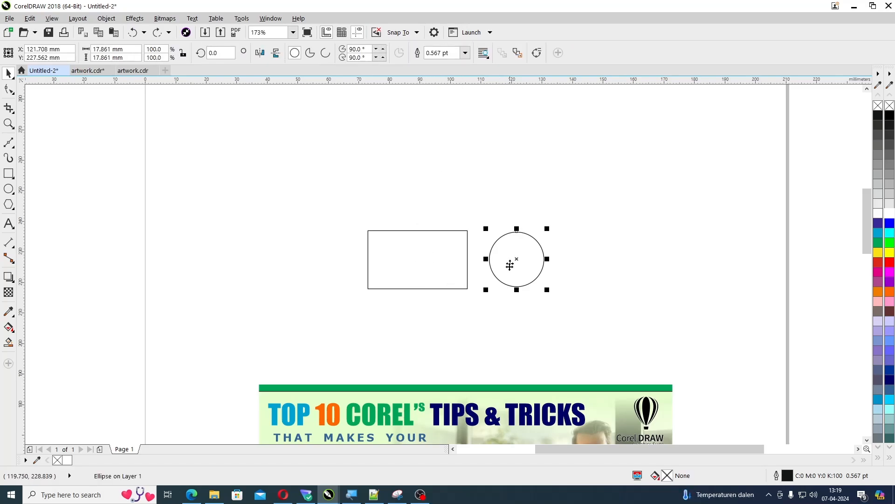
pyautogui.click(481, 295)
pyautogui.click(432, 269)
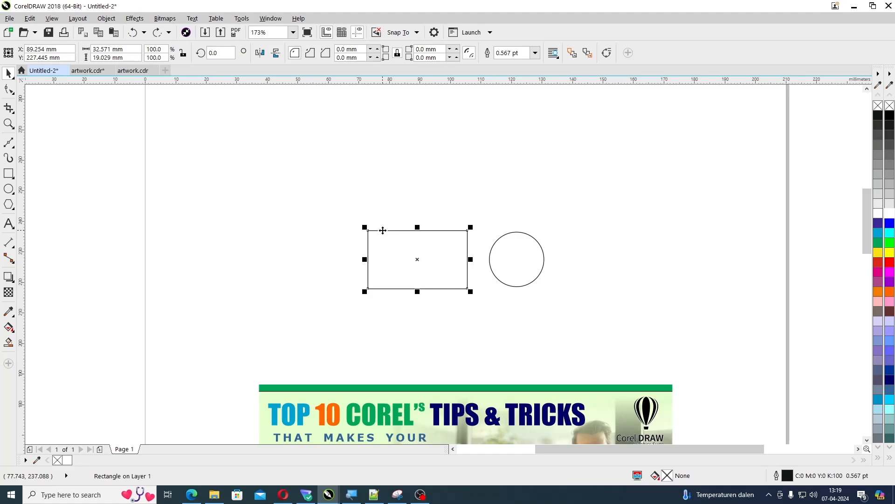
pyautogui.click(518, 260)
# Move the unfilled rectangle and circle by their interiors, placing the circle level with the rectangle and close to its right edge
pyautogui.moveTo(437, 263); pyautogui.dragTo(390, 240)
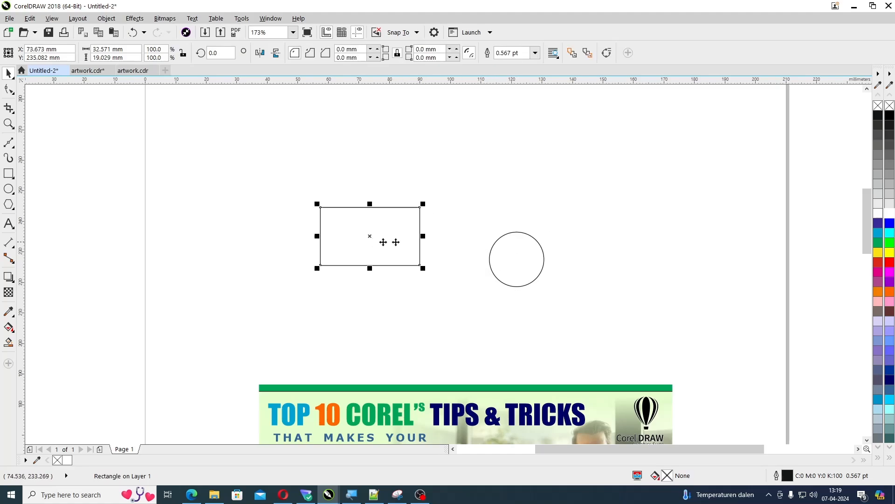
pyautogui.moveTo(511, 254); pyautogui.dragTo(472, 221)
pyautogui.moveTo(387, 233); pyautogui.dragTo(402, 252)
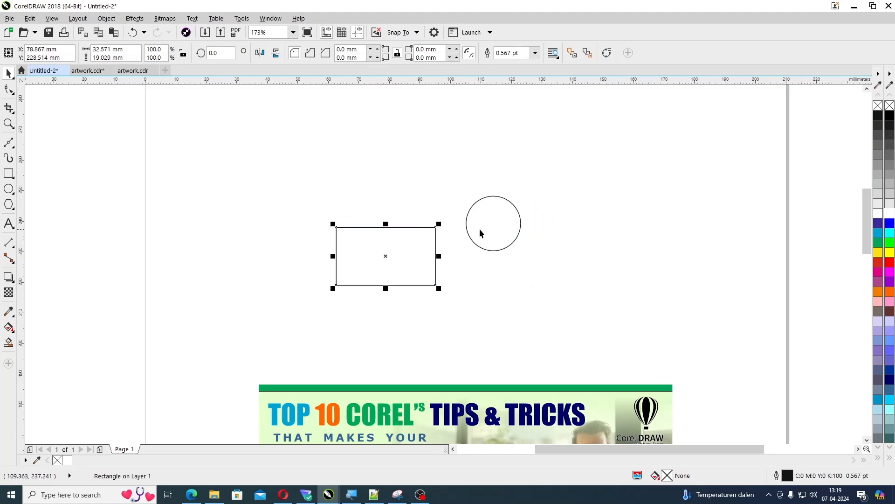
pyautogui.moveTo(499, 229); pyautogui.dragTo(477, 261)
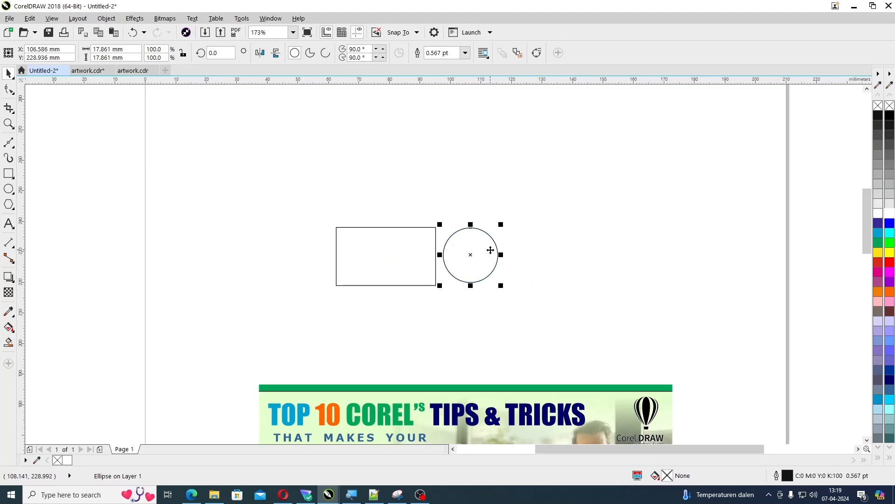
pyautogui.click(498, 198)
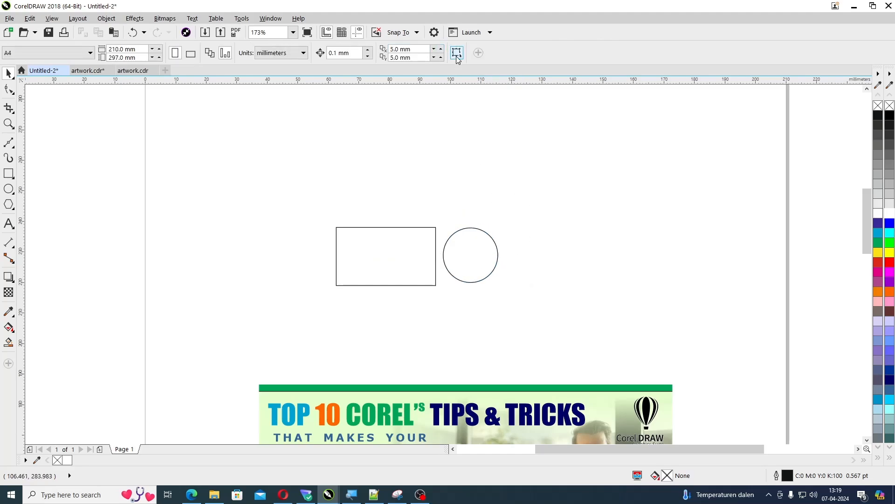
pyautogui.press('alt')
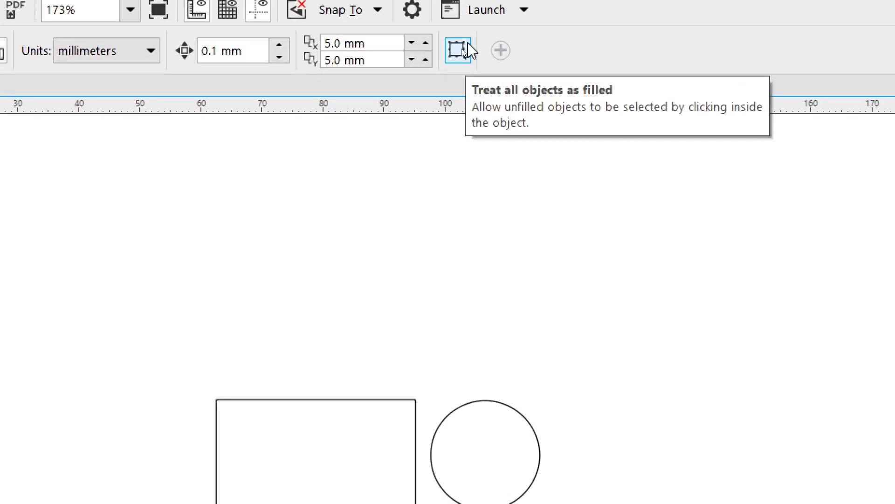
pyautogui.click(461, 57)
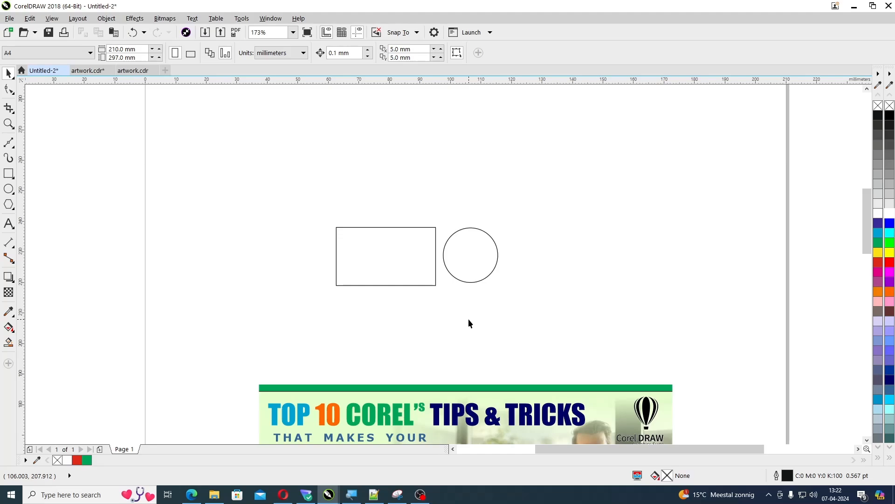
# Fill the rectangle with red (C:0 M:100 Y:100 K:0)
pyautogui.click(402, 284)
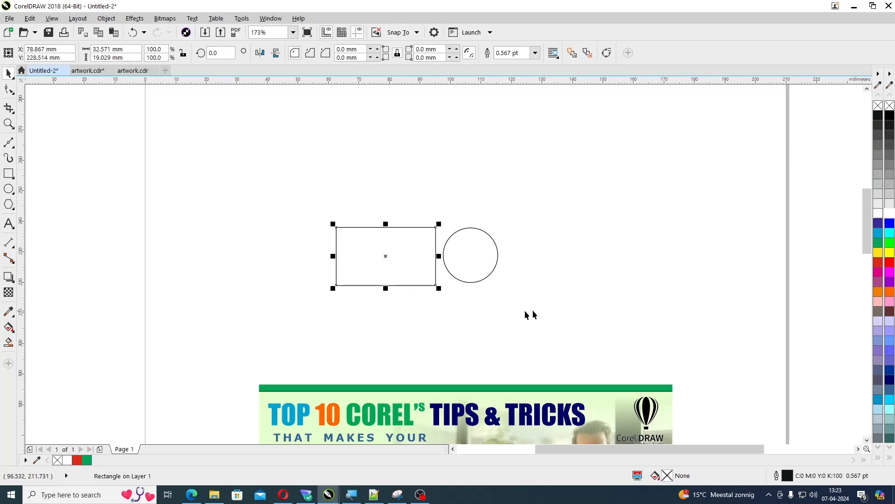
pyautogui.click(880, 269)
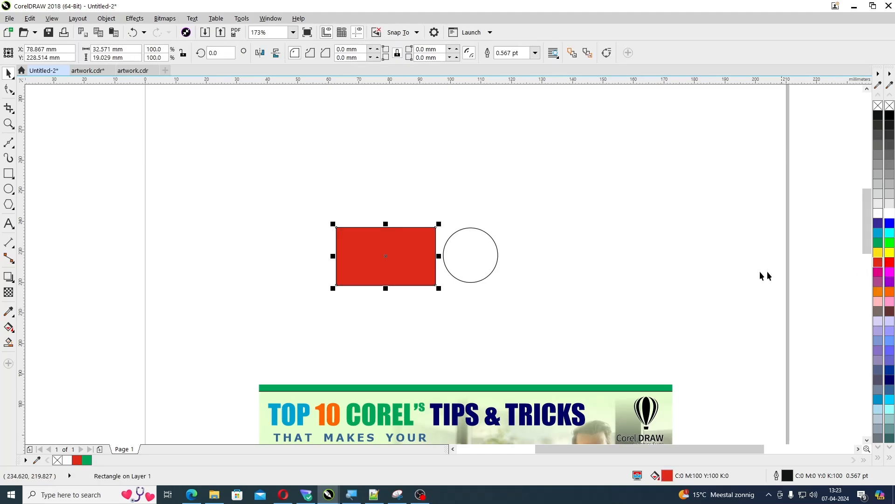
pyautogui.click(555, 286)
# Set the red rectangle's outline width to 2 pt
pyautogui.click(392, 253)
pyautogui.press('F12')
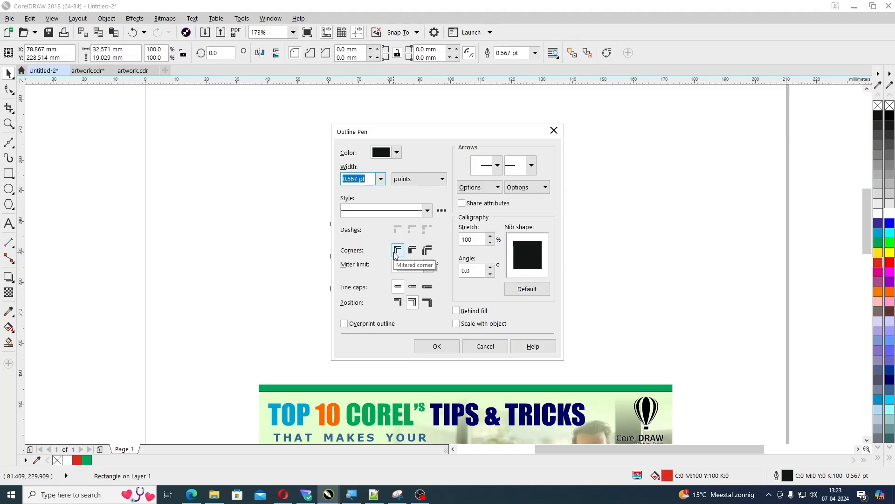
pyautogui.press('Escape')
pyautogui.click(425, 304)
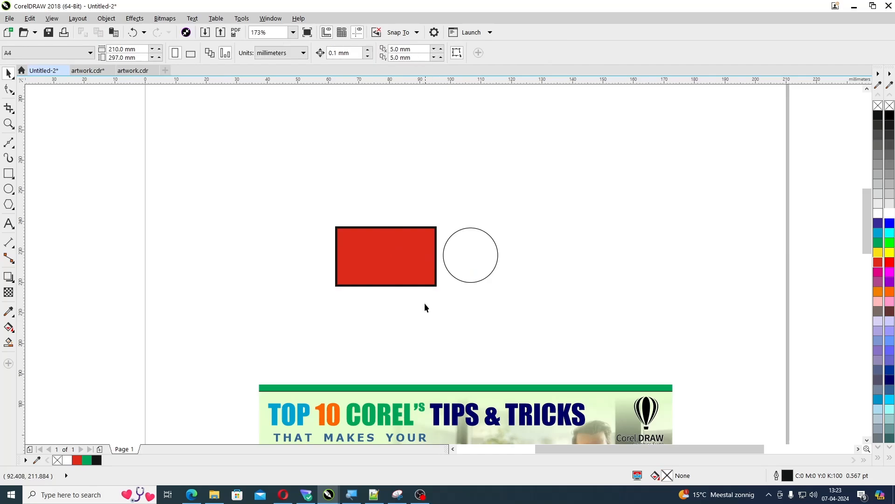
# Copy all properties of the red rectangle onto the circle and inspect both shapes up close
pyautogui.click(400, 264)
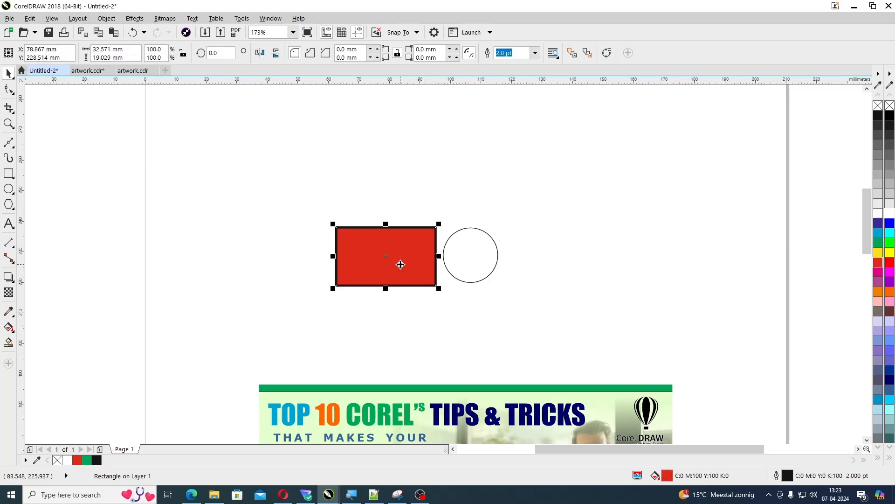
pyautogui.moveTo(401, 265); pyautogui.dragTo(474, 261)
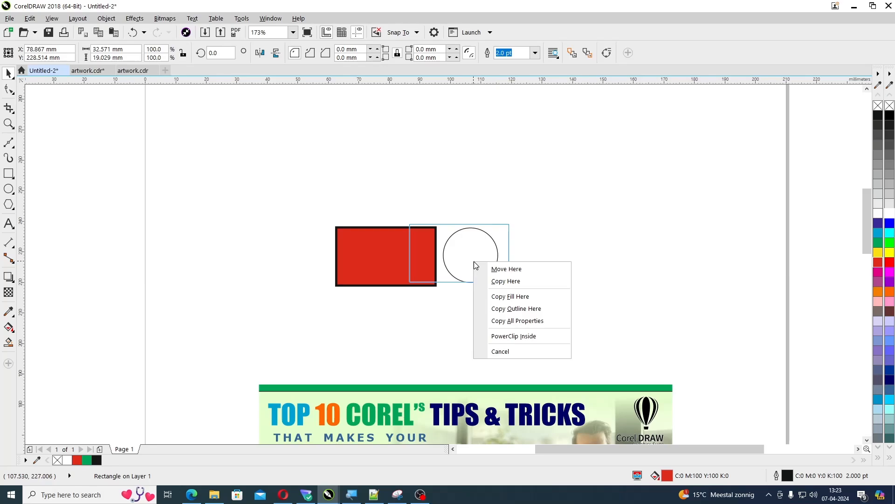
pyautogui.click(495, 320)
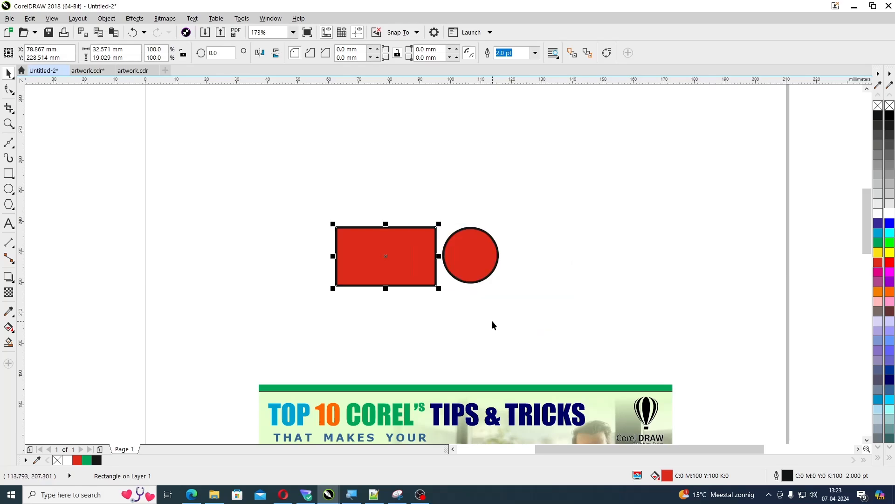
pyautogui.click(493, 321)
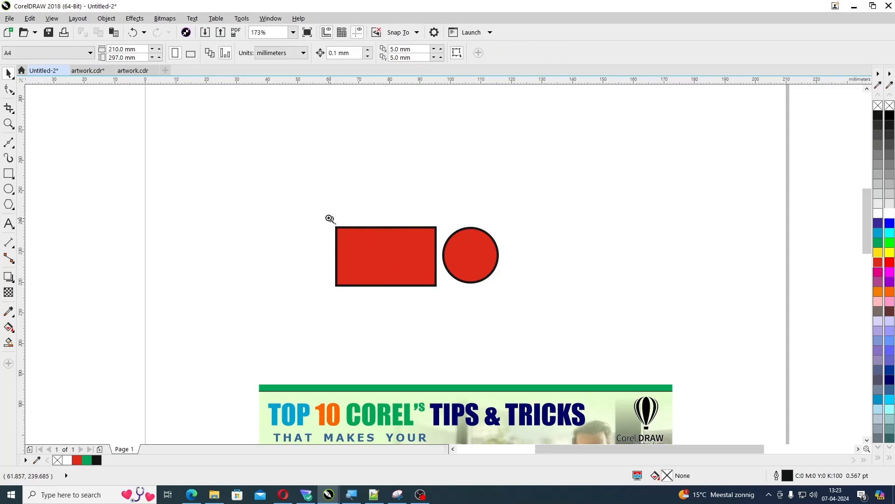
pyautogui.moveTo(298, 196); pyautogui.dragTo(538, 319)
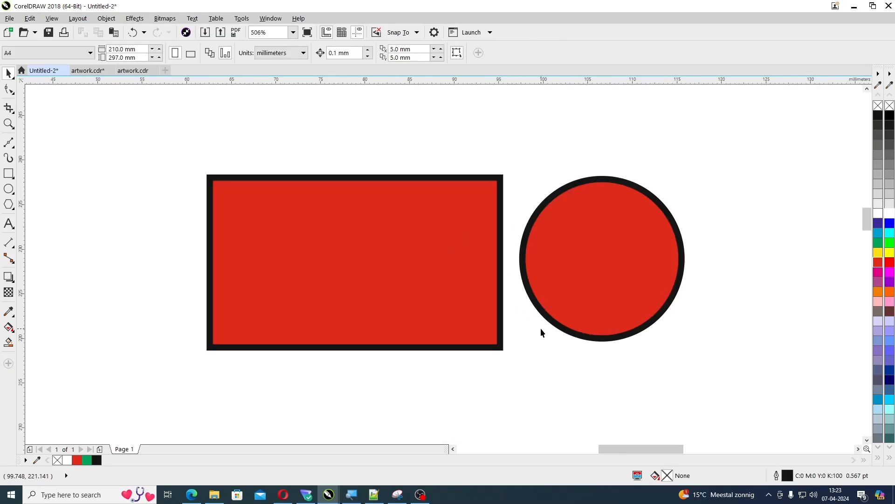
pyautogui.scroll(-4, 541, 331)
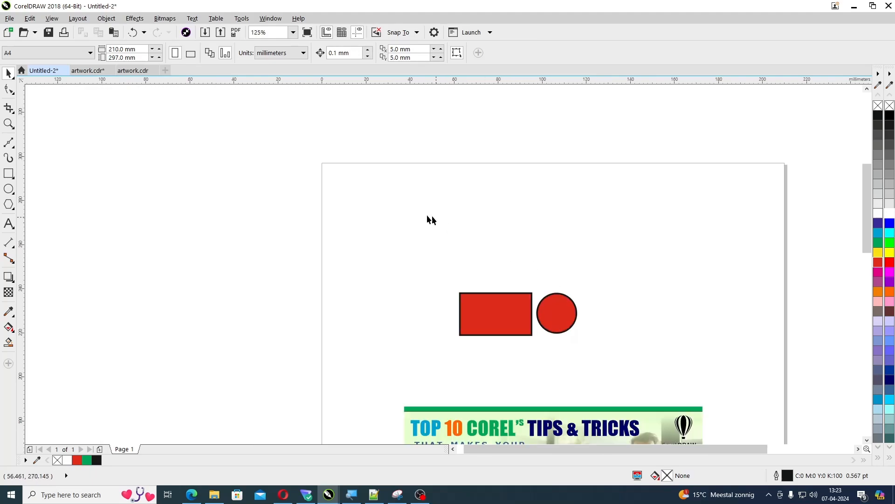
# Add the artistic text "TOP 10 TIPS ON COREL" near the top of the page, above the red shapes
pyautogui.press('F8')
pyautogui.click(399, 221)
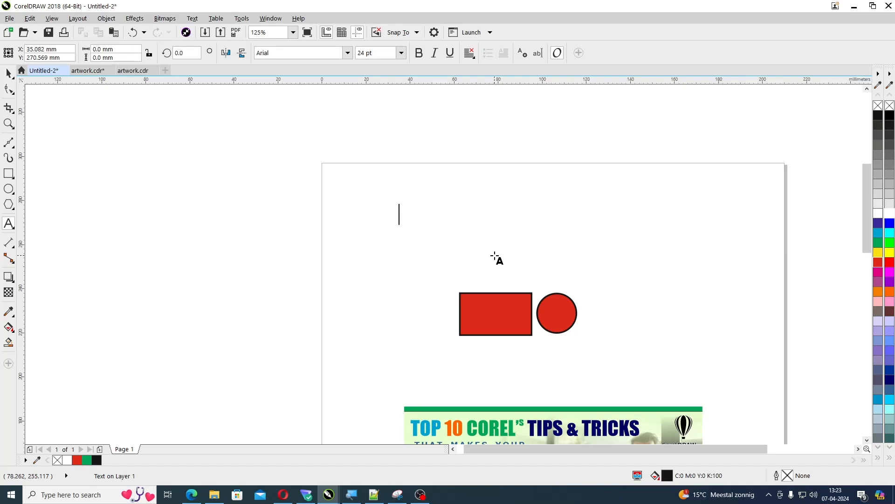
pyautogui.write('TOP 10 ')
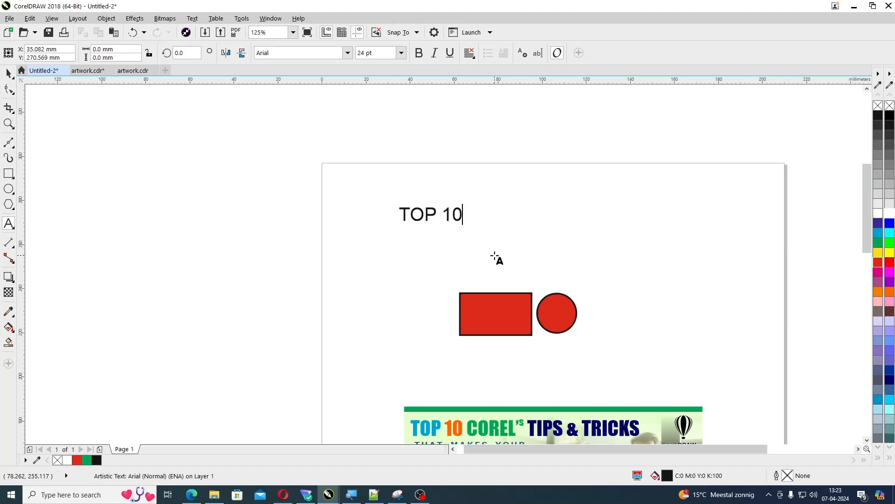
pyautogui.write('TIPS ON COREL')
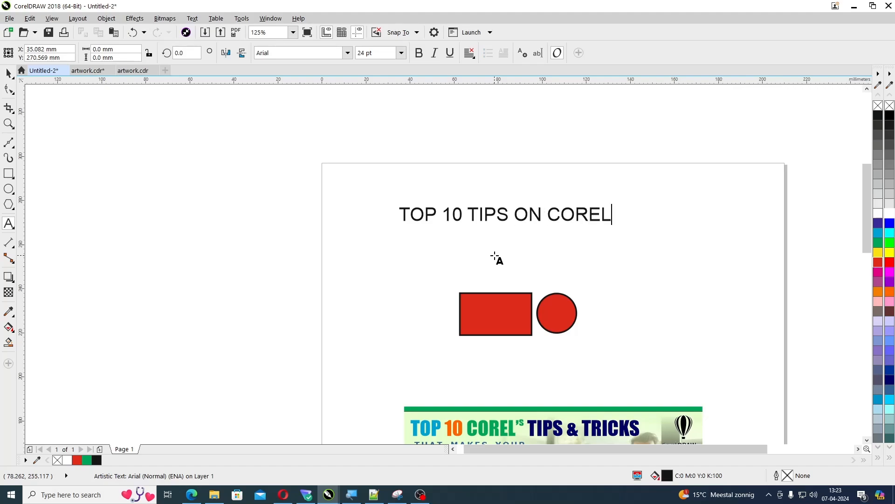
pyautogui.hotkey('ctrl', 'space')
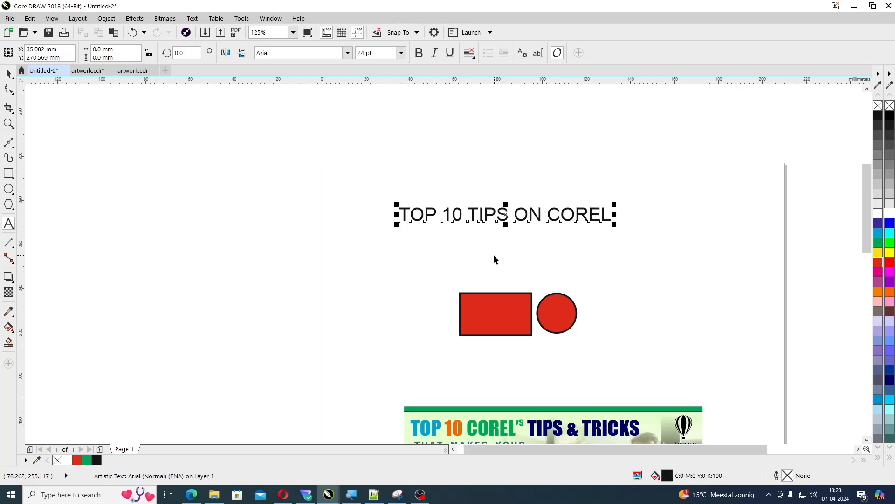
# Change the font of the "TOP 10 TIPS ON COREL" heading to Malgun Gothic (Bold)
pyautogui.click(349, 54)
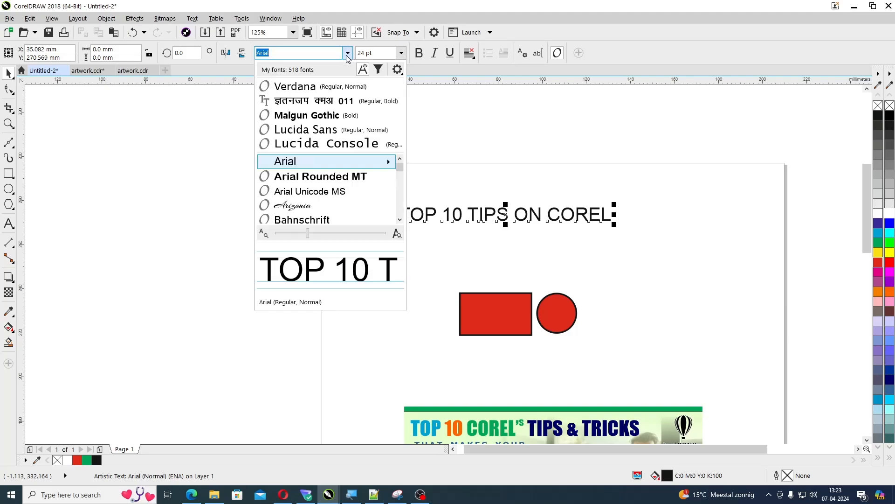
pyautogui.click(315, 117)
pyautogui.click(540, 250)
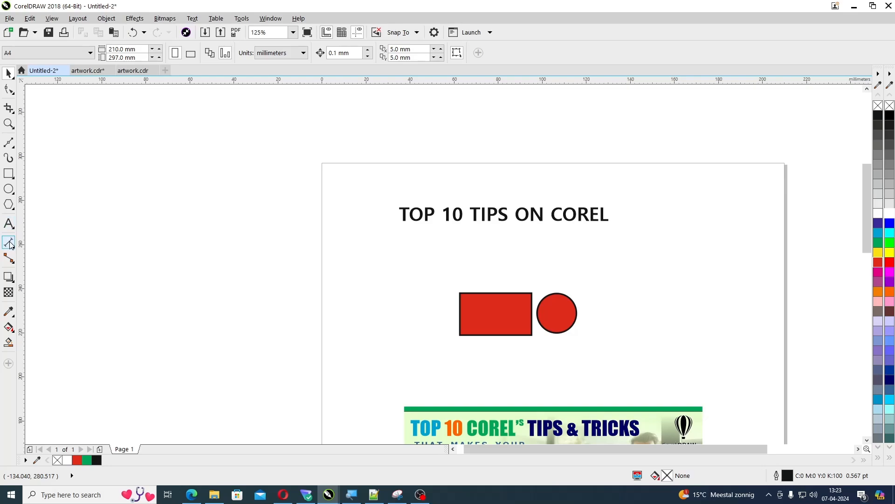
# Add the artistic text "Learn Corel" directly below the heading, above the red shapes
pyautogui.click(8, 223)
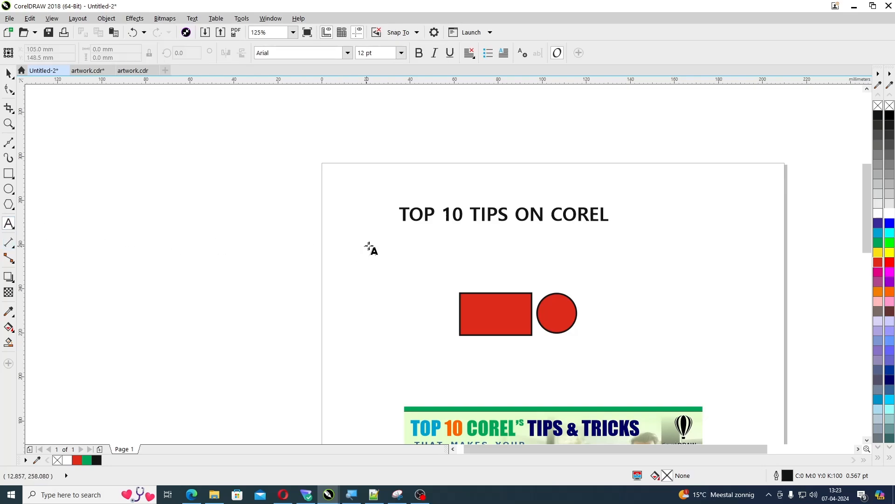
pyautogui.click(413, 255)
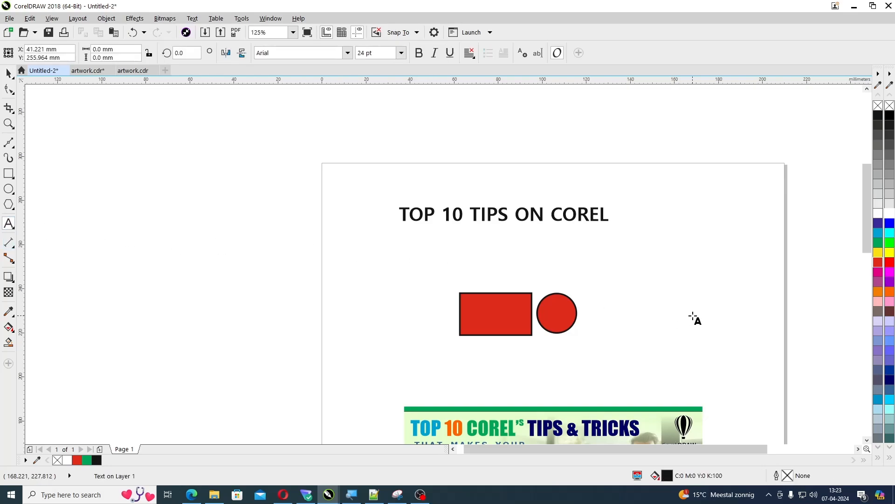
pyautogui.write('Learn C')
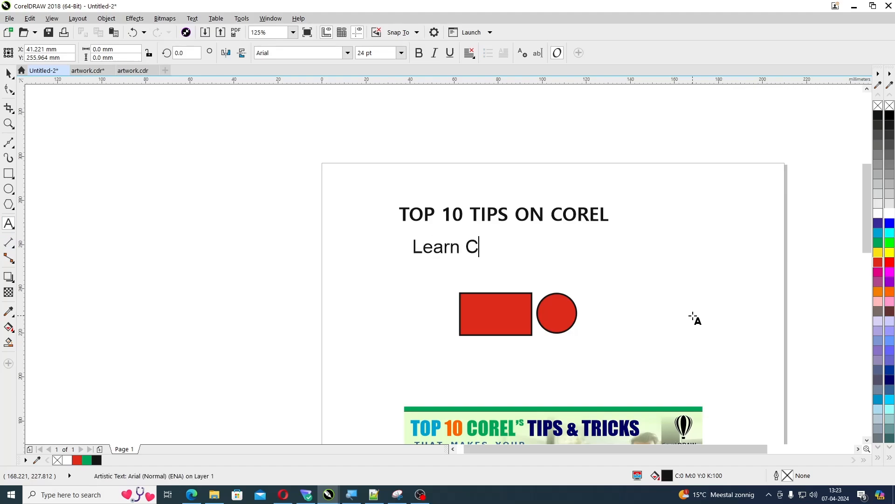
pyautogui.write('orel')
pyautogui.hotkey('ctrl', 'space')
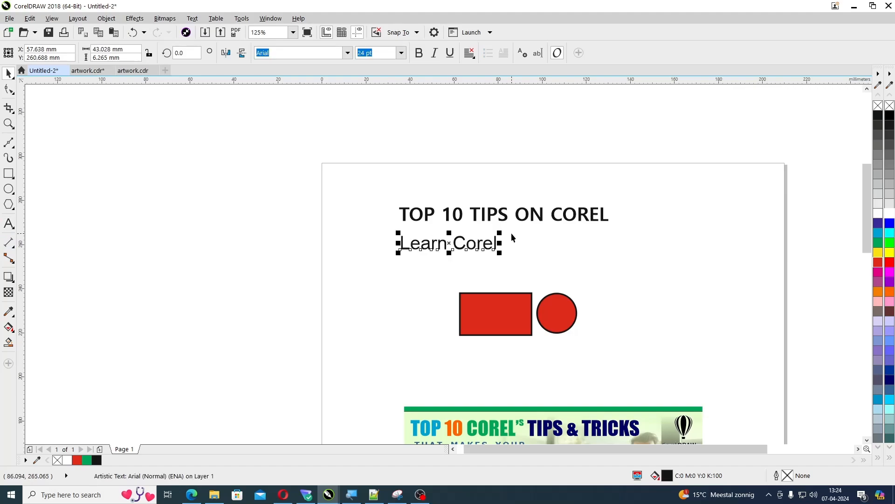
# Fill the "TOP 10 TIPS ON COREL" heading with cyan (C:100 M:0 Y:0 K:0)
pyautogui.click(527, 220)
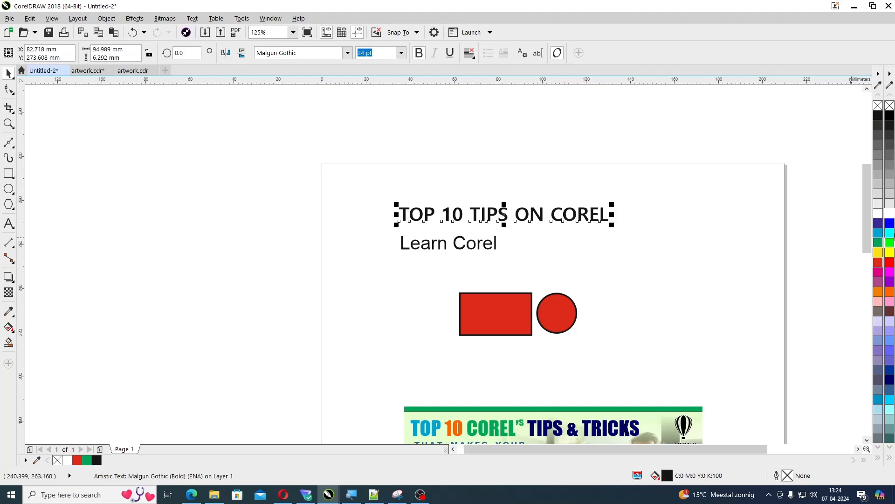
pyautogui.click(879, 232)
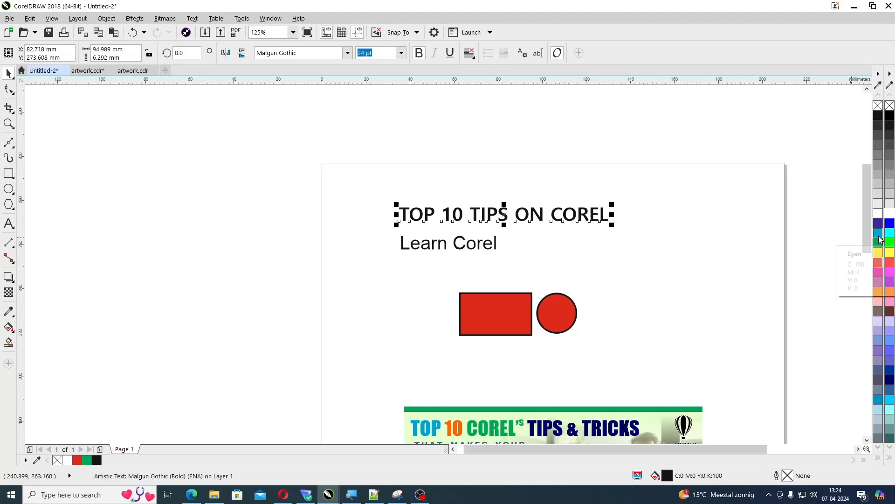
pyautogui.click(629, 253)
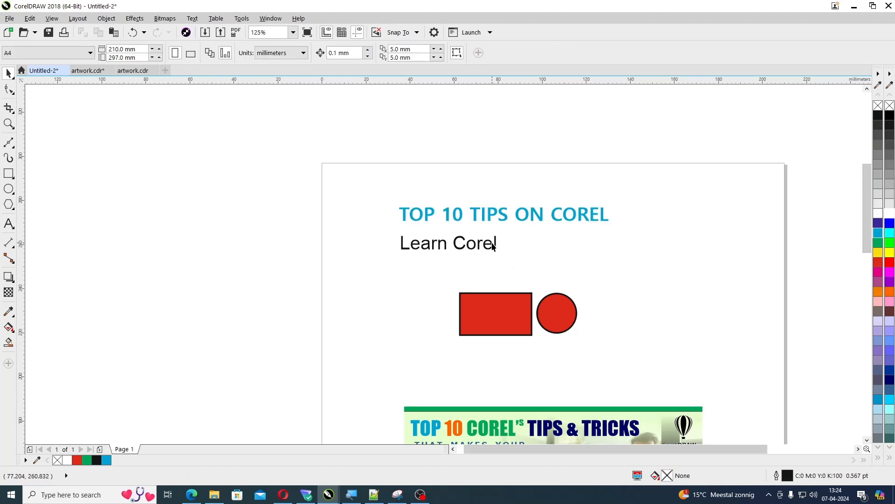
# Copy only the fill of the cyan heading onto the "Learn Corel" text
pyautogui.click(508, 217)
pyautogui.click(468, 245)
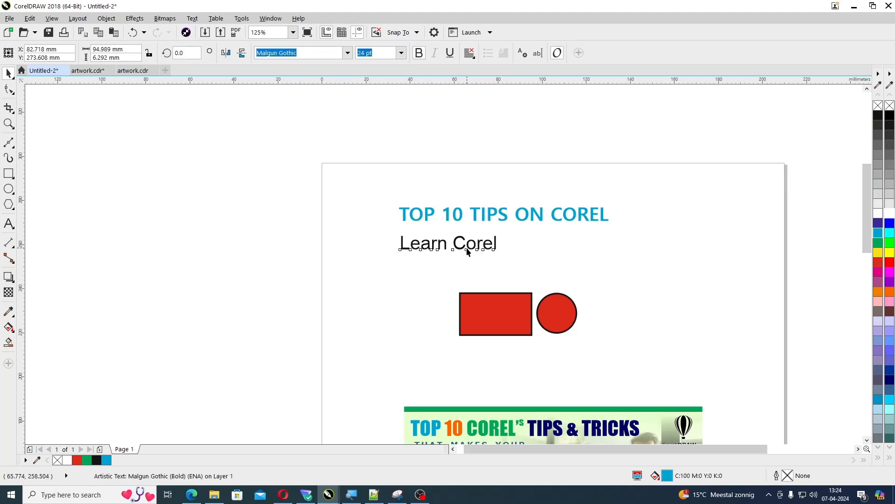
pyautogui.click(513, 225)
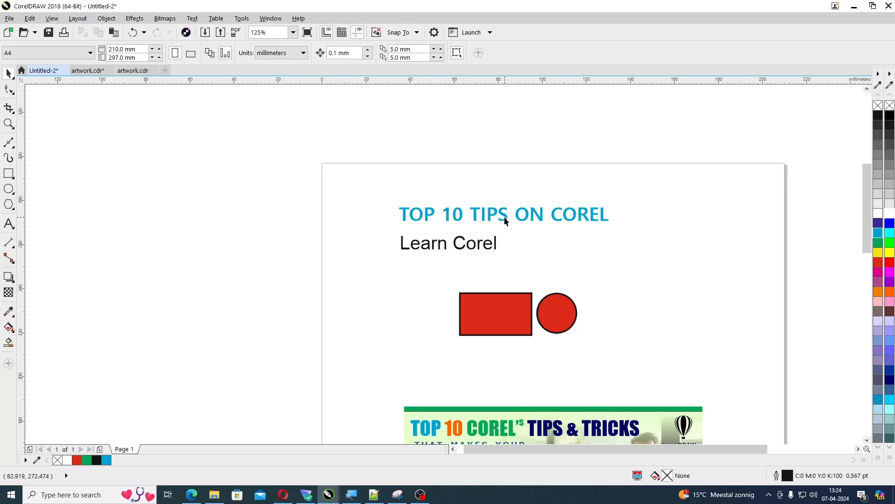
pyautogui.click(505, 219)
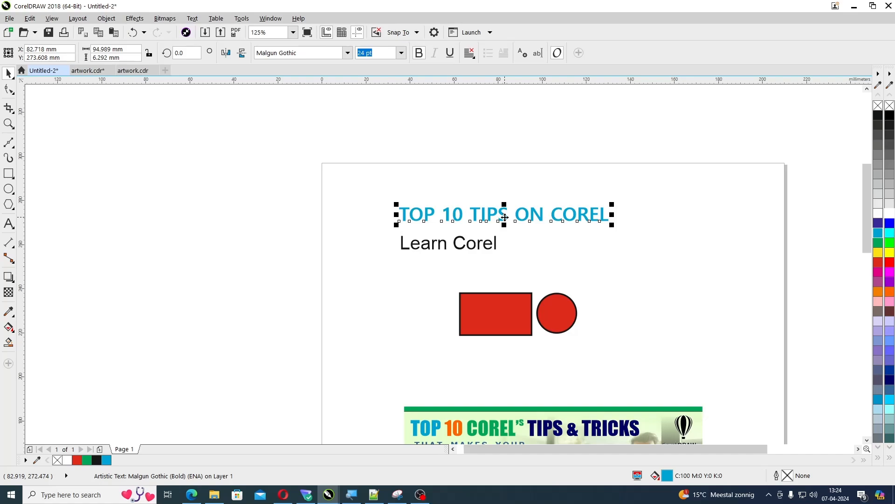
pyautogui.moveTo(505, 217); pyautogui.dragTo(479, 243)
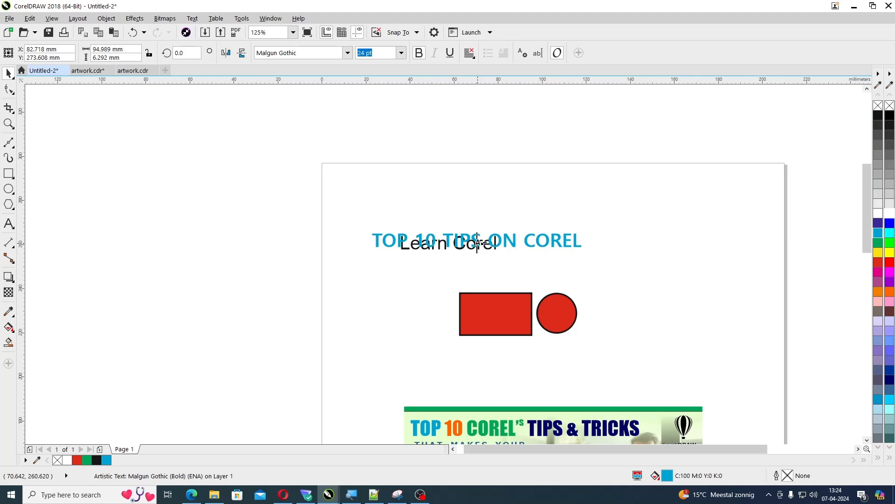
pyautogui.moveTo(478, 243); pyautogui.dragTo(479, 246)
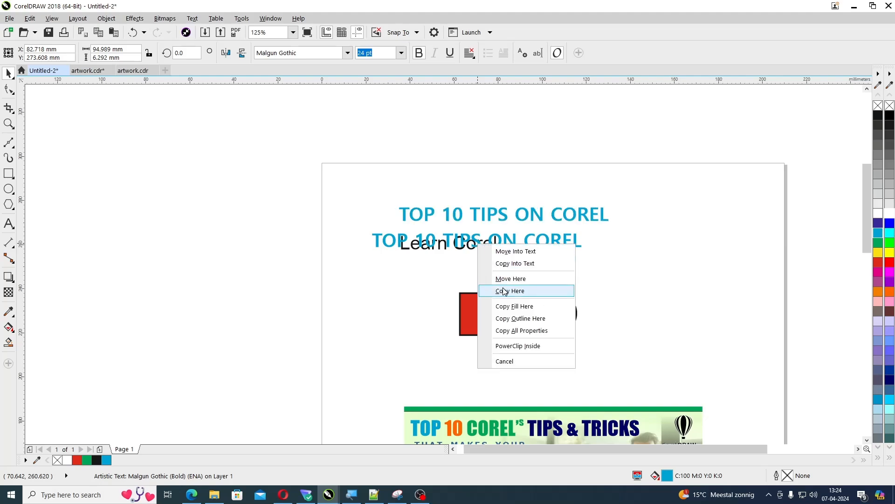
pyautogui.click(518, 307)
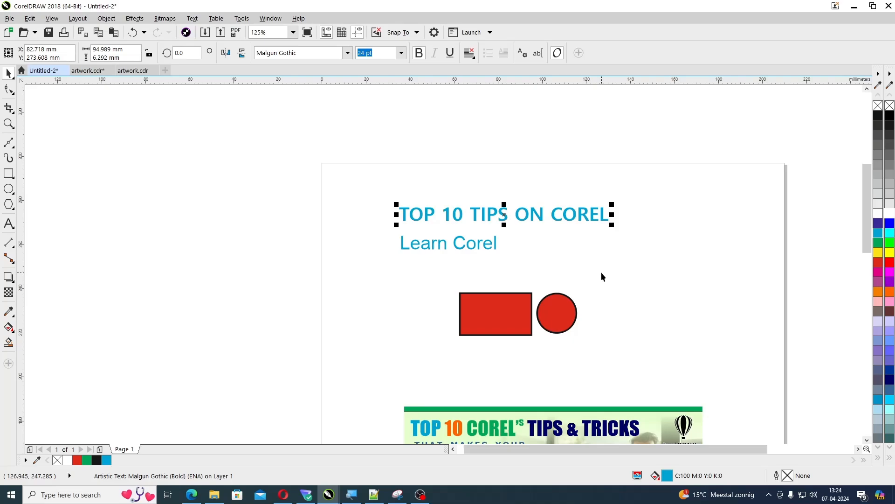
# Recolour the heading red (R:255 G:0 B:0) and copy all its properties onto the "Learn Corel" text
pyautogui.click(890, 263)
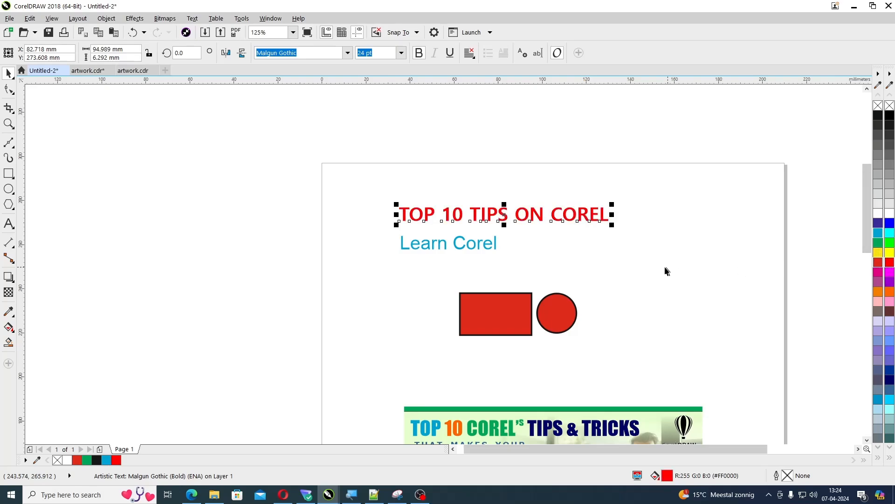
pyautogui.click(622, 267)
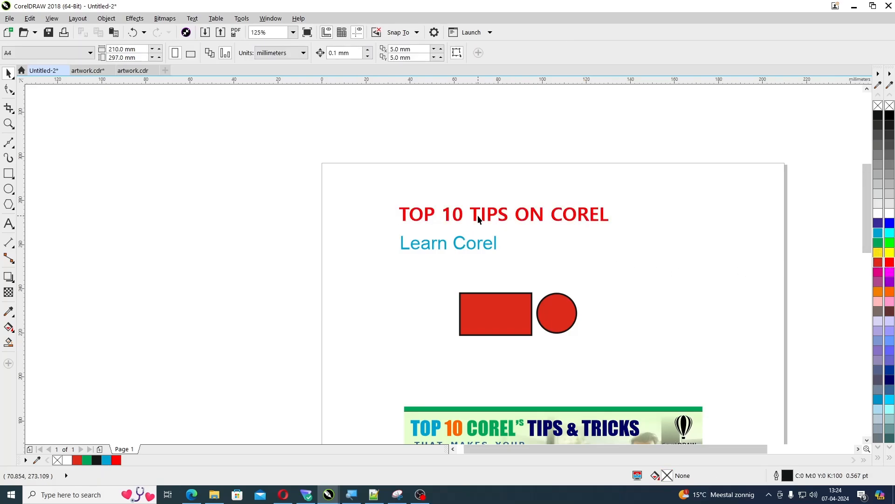
pyautogui.click(479, 219)
pyautogui.moveTo(478, 220); pyautogui.dragTo(466, 247)
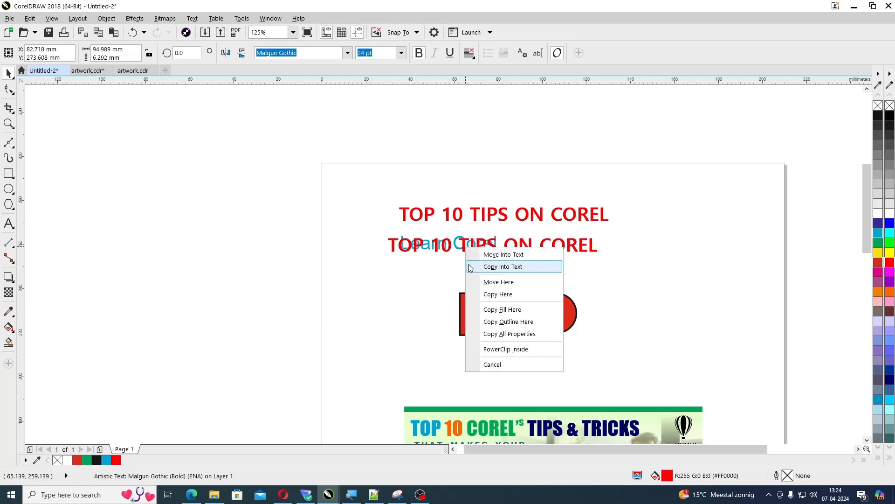
pyautogui.click(488, 334)
pyautogui.click(398, 295)
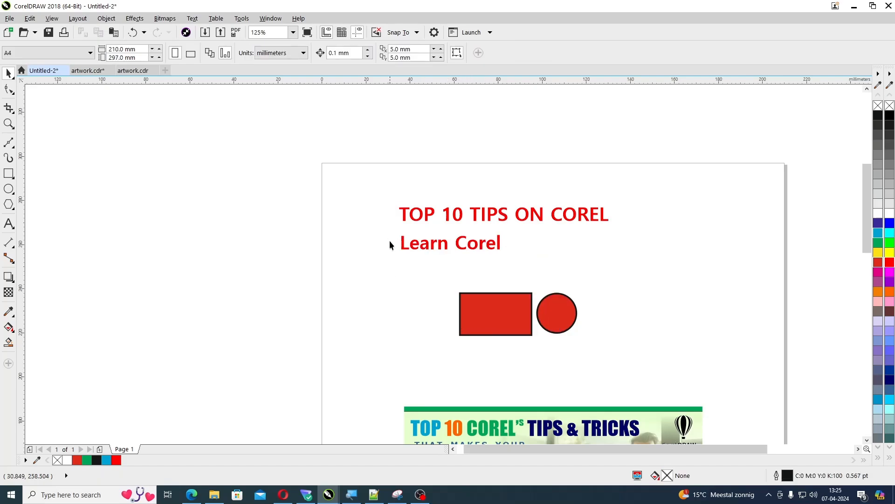
pyautogui.press('F2')
pyautogui.moveTo(374, 186); pyautogui.dragTo(627, 285)
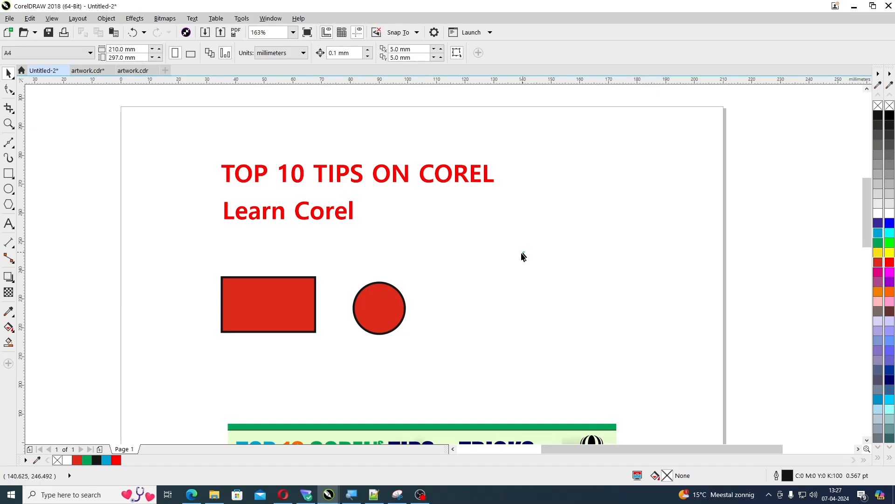
# Replace the red rectangle and circle with the blue logo bitmap from the clipboard, placed below the "Learn Corel" text
pyautogui.moveTo(525, 252); pyautogui.dragTo(193, 362)
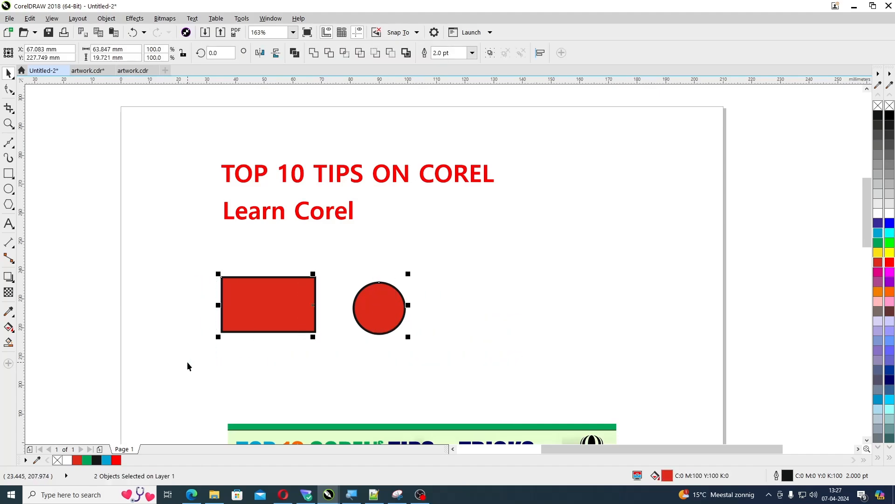
pyautogui.press('Delete')
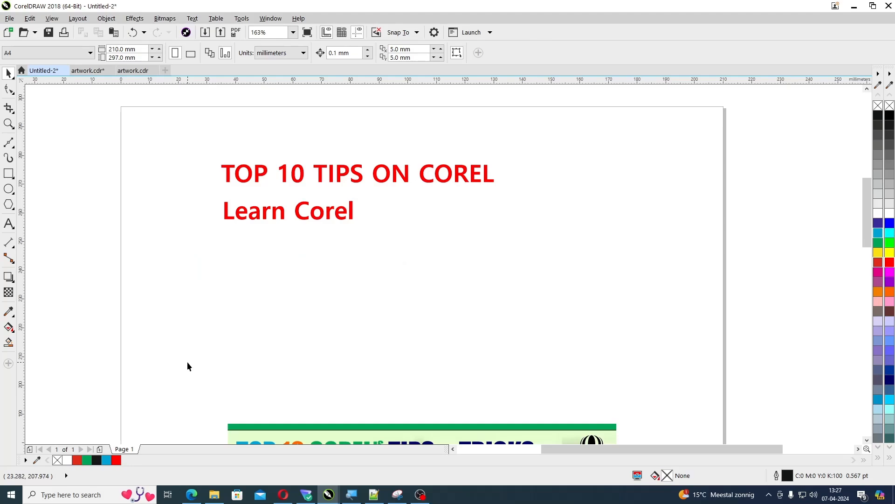
pyautogui.hotkey('ctrl', 'v')
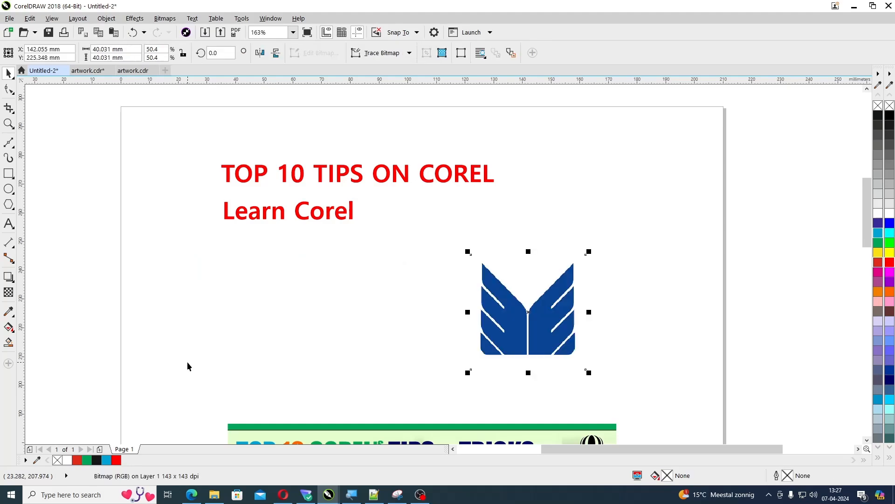
pyautogui.moveTo(500, 324); pyautogui.dragTo(254, 333)
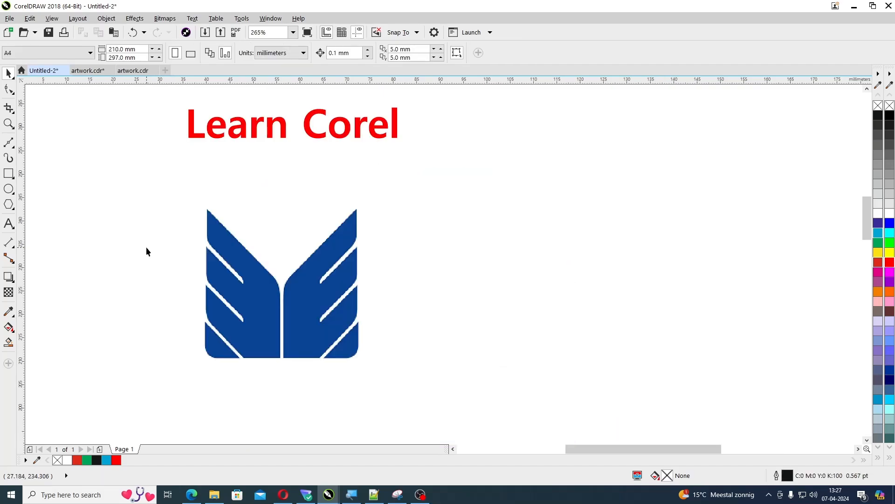
pyautogui.click(255, 313)
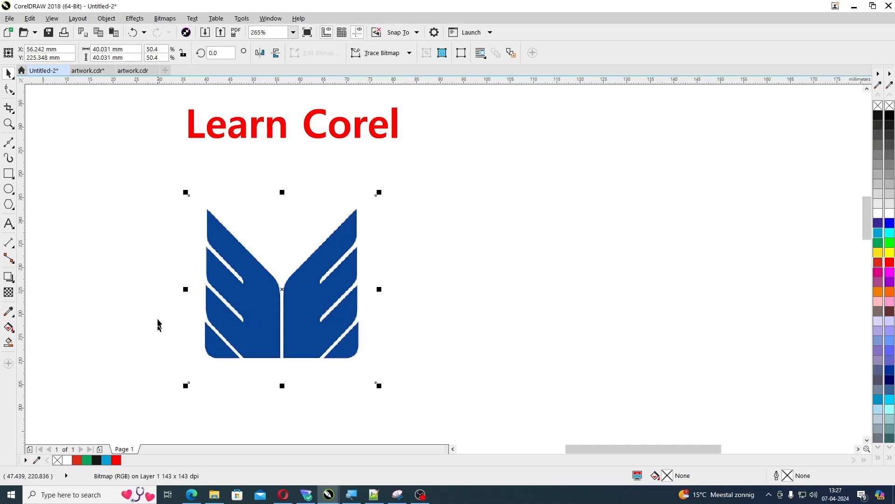
pyautogui.press('Escape')
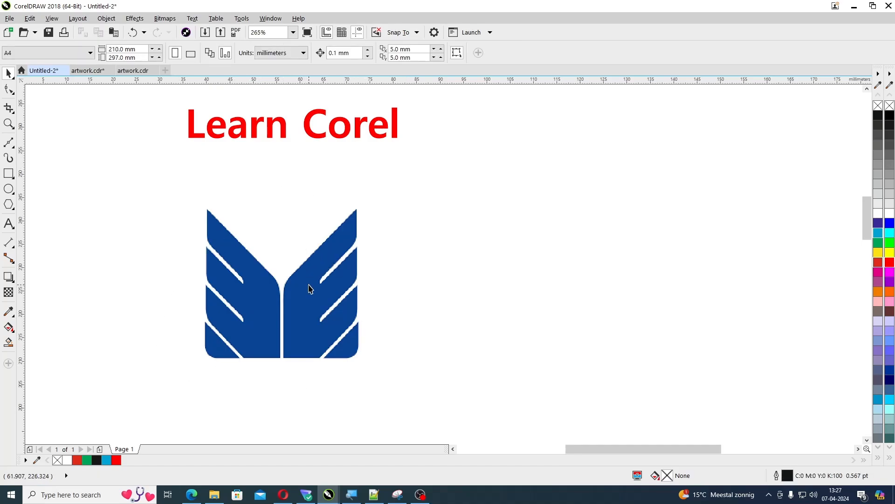
# Set the document's nudge distance to 600 px
pyautogui.click(349, 274)
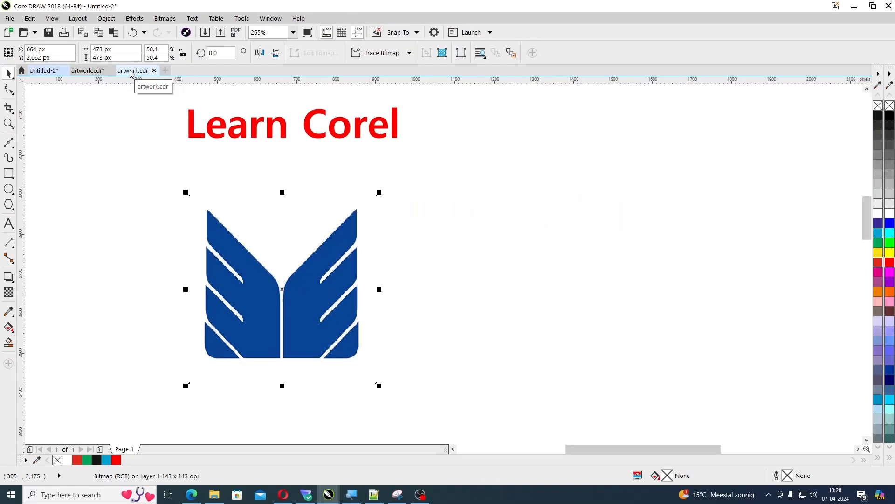
pyautogui.click(567, 254)
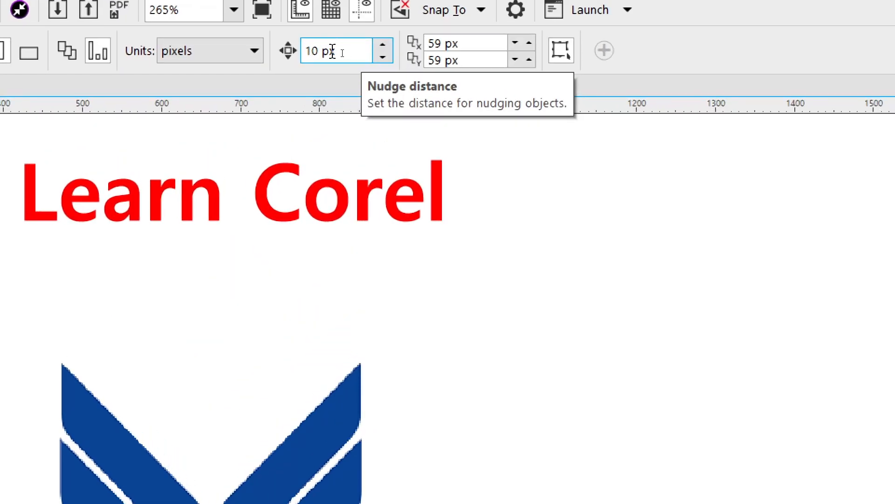
pyautogui.doubleClick(349, 52)
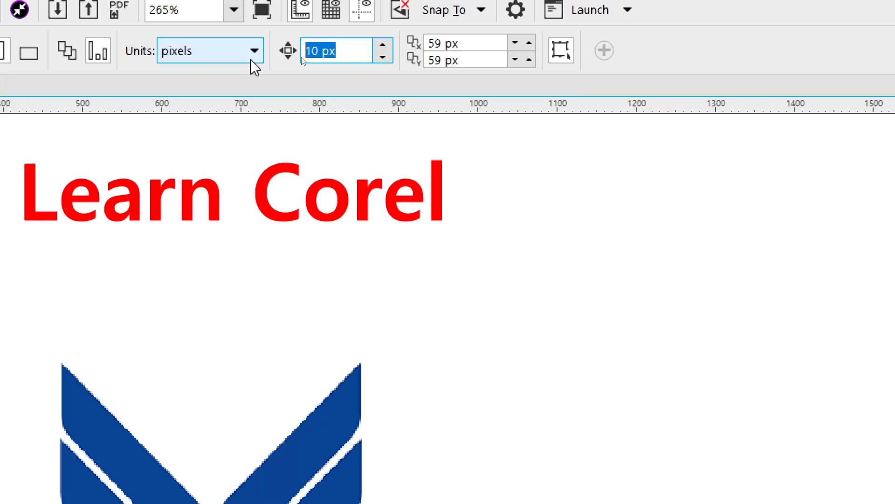
pyautogui.write('600')
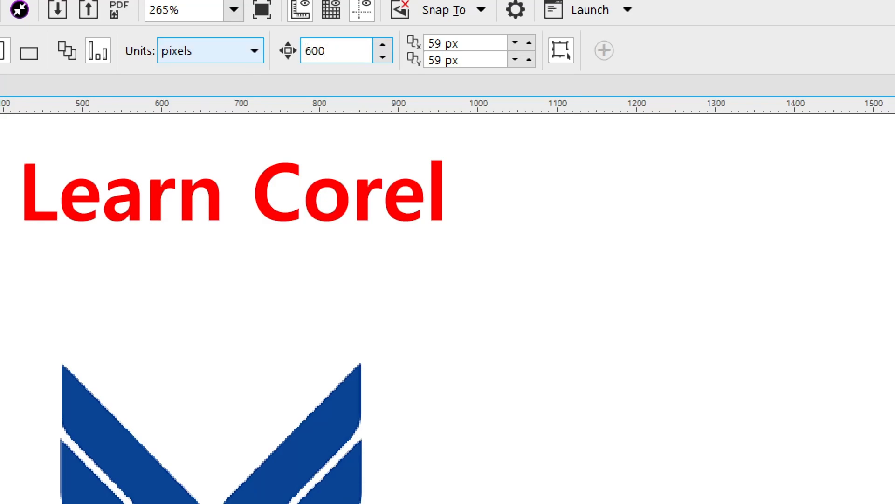
pyautogui.press('Return')
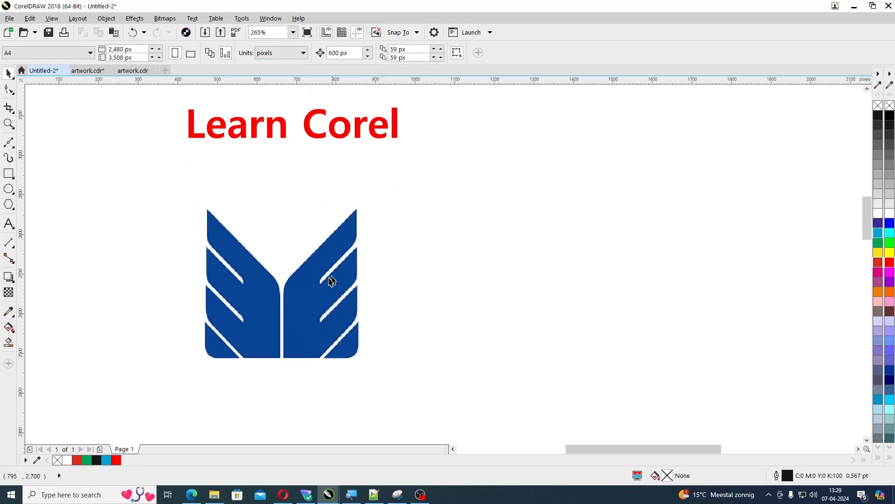
# Duplicate the blue logo in place and nudge the copy 600 px to the right of the original
pyautogui.click(318, 286)
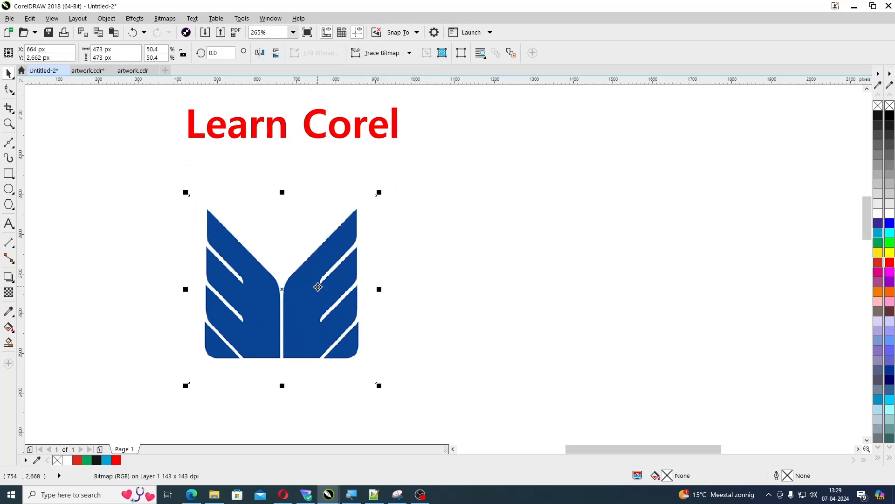
pyautogui.press('+')
pyautogui.press('Right')
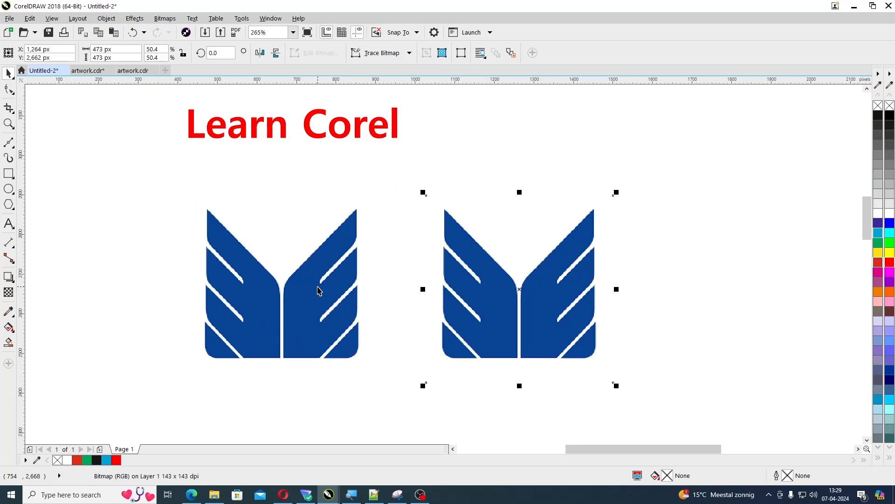
pyautogui.hotkey('ctrl', 'z')
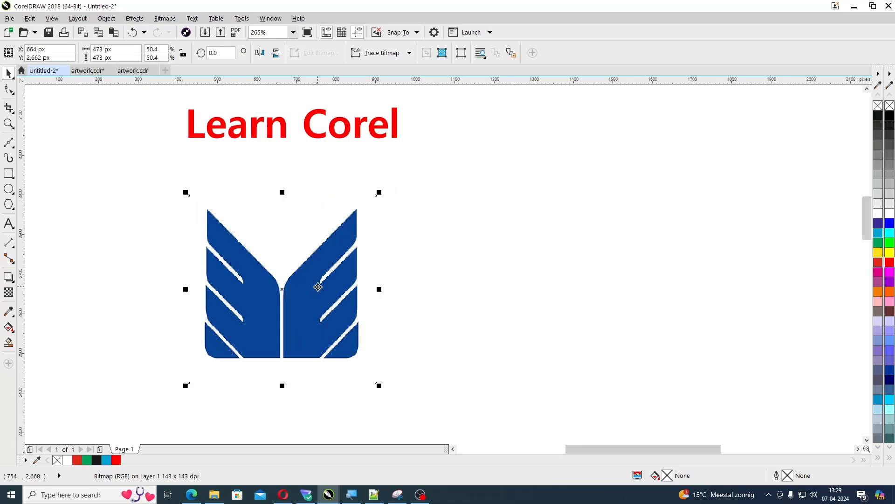
pyautogui.hotkey('ctrl', 'shift', 'z')
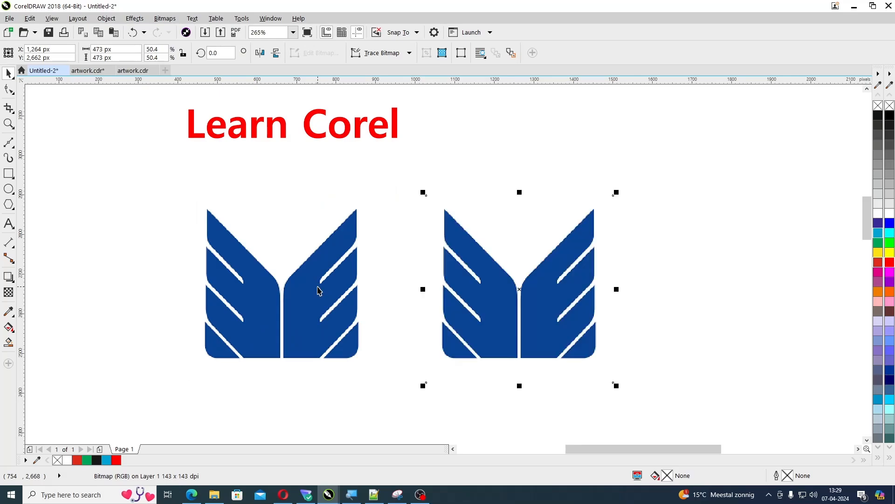
# Delete the duplicated logo and trace the outline of the original logo's left half with the Bézier tool
pyautogui.press('Delete')
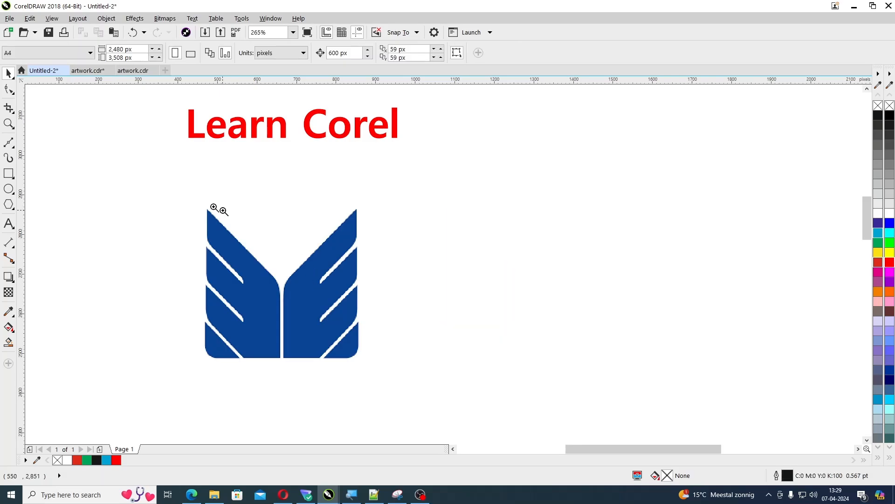
pyautogui.moveTo(168, 175); pyautogui.dragTo(419, 382)
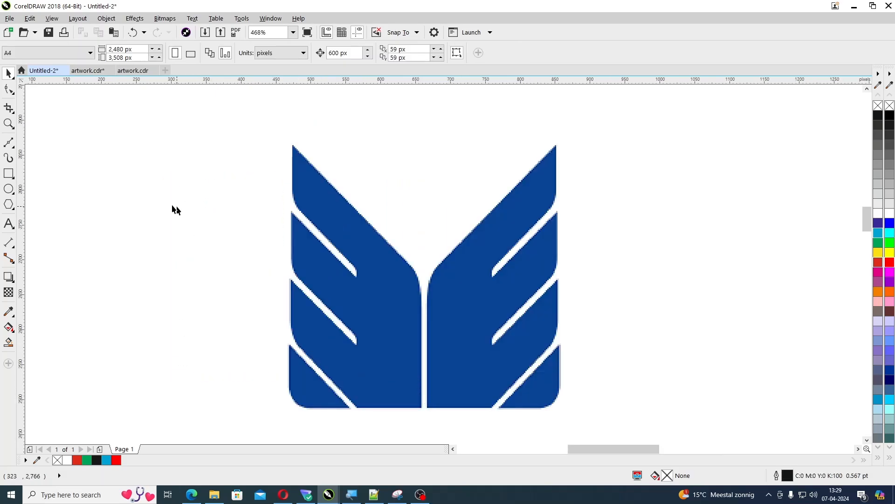
pyautogui.click(12, 149)
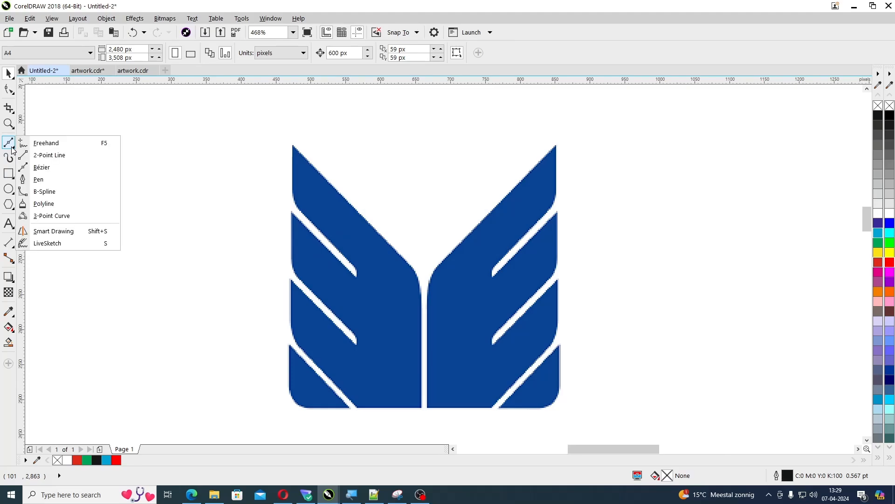
pyautogui.click(47, 167)
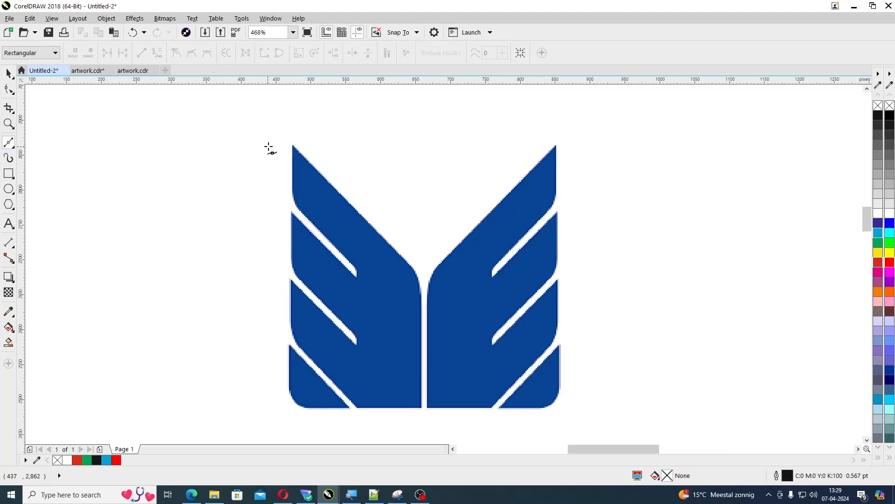
pyautogui.click(292, 145)
pyautogui.click(409, 264)
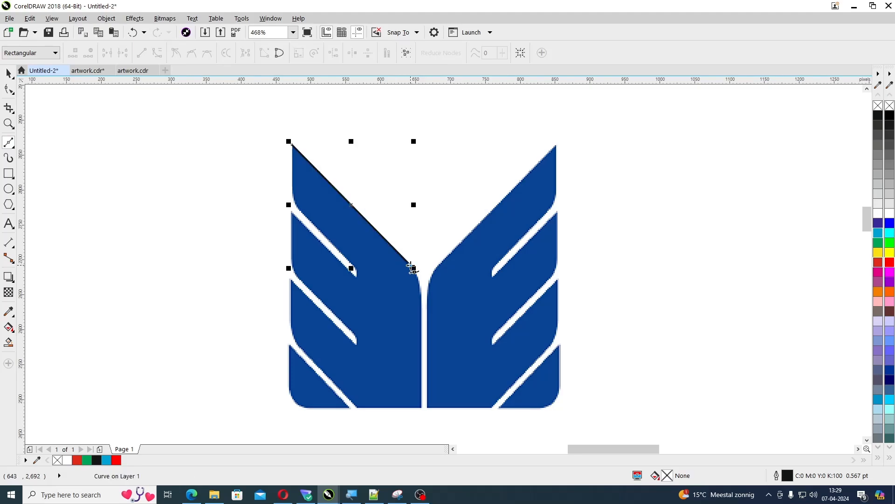
pyautogui.click(419, 297)
pyautogui.click(421, 409)
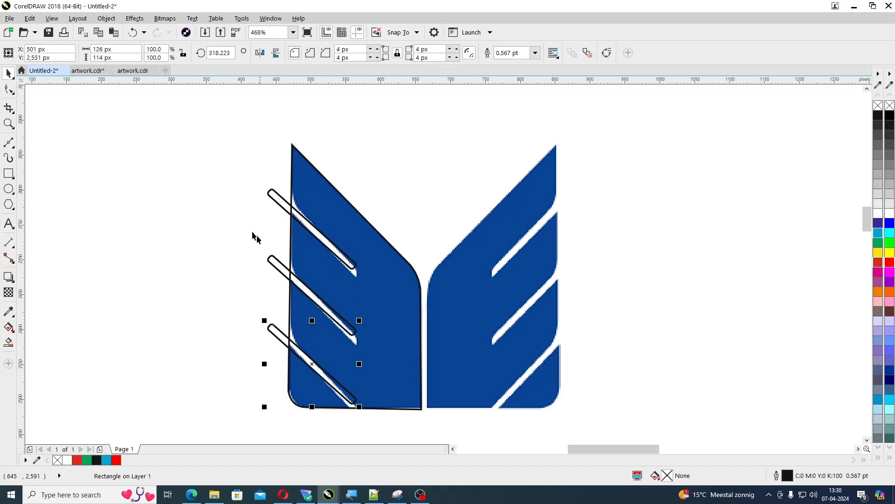
# Combine the three diagonal slot outlines over the logo's left half into a single curve
pyautogui.hotkey('ctrl', 'l')
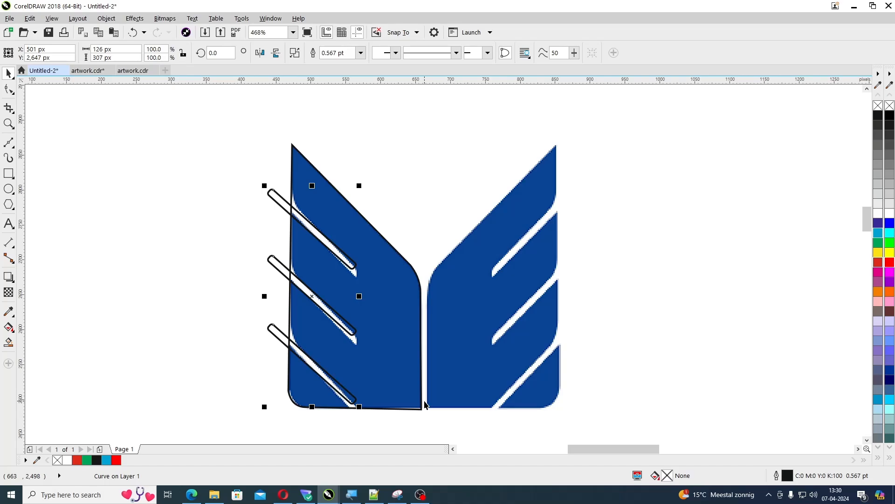
pyautogui.click(242, 307)
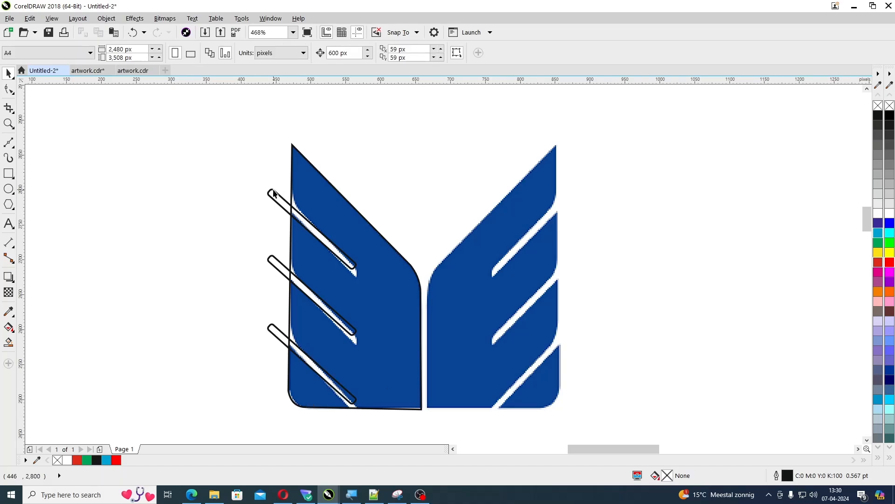
# Trim the traced left-half outline with the combined slots, and delete the slot curve
pyautogui.click(274, 193)
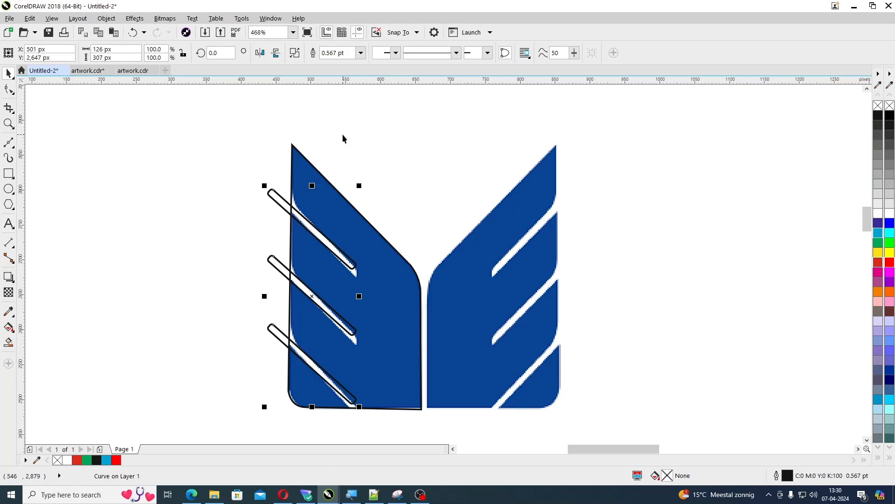
pyautogui.keyDown('shift'); pyautogui.click(322, 175); pyautogui.keyUp('shift')
pyautogui.click(329, 54)
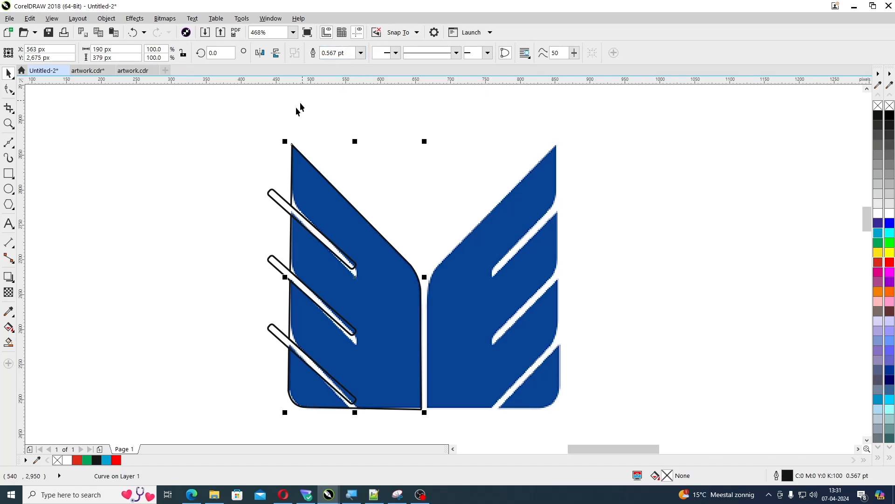
pyautogui.click(266, 196)
pyautogui.click(270, 196)
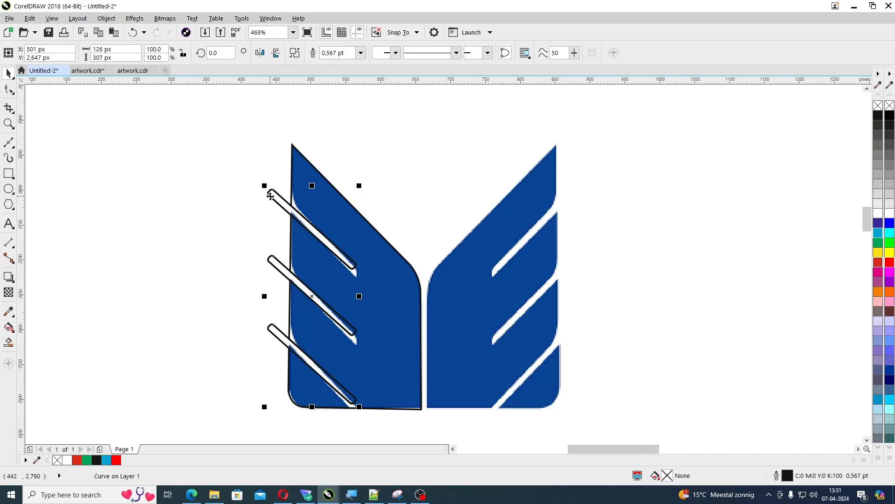
pyautogui.press('Delete')
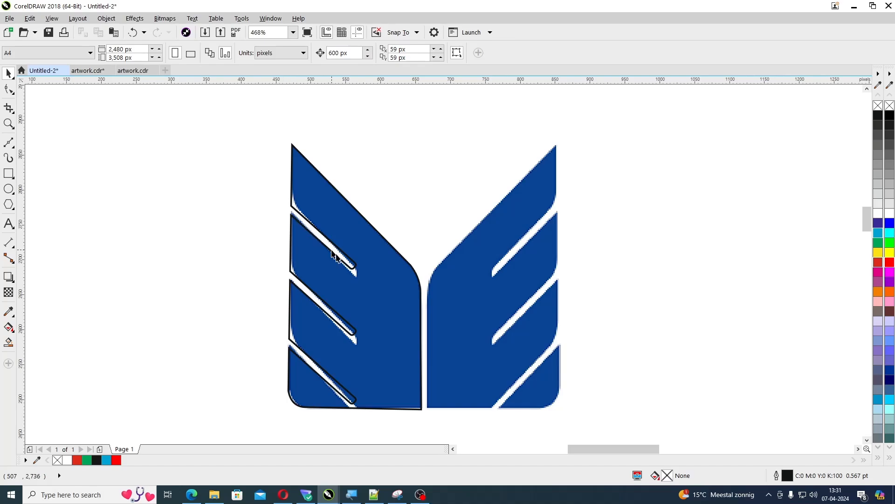
# Nudge the trimmed left-half outline 600 px to the right, clear of the original logo
pyautogui.click(374, 306)
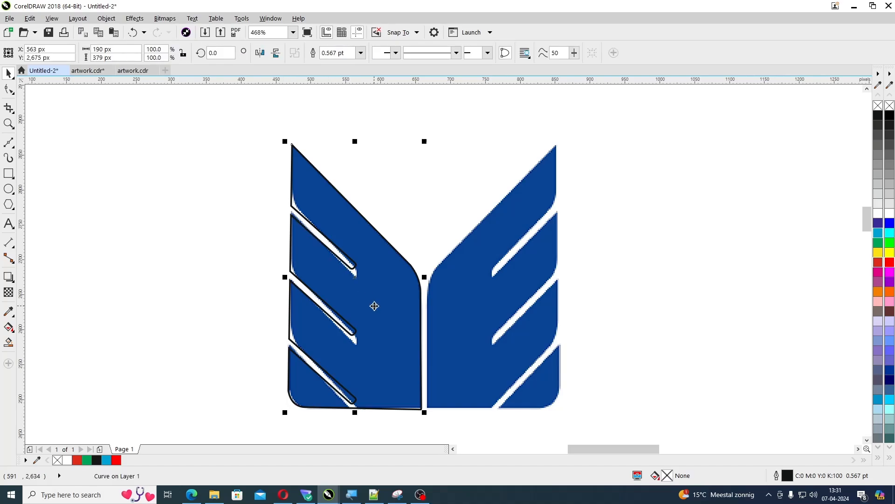
pyautogui.press('Right')
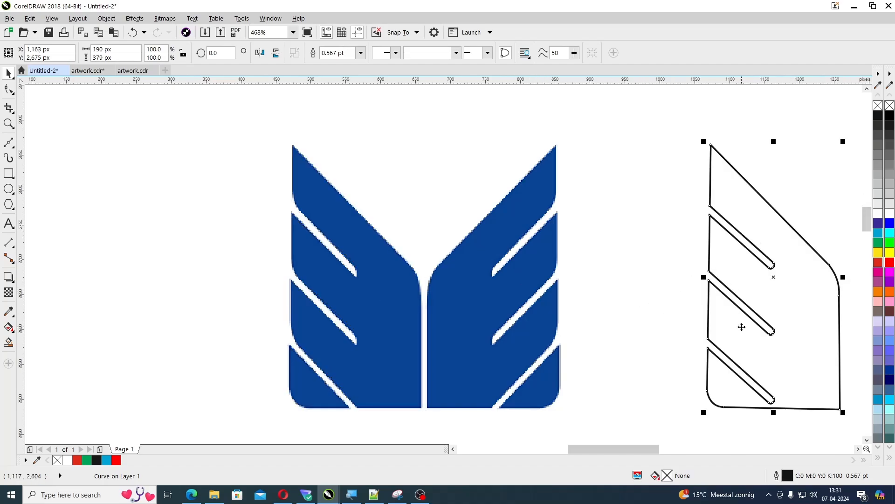
# Fill the traced half with the blue sampled from the original logo, and remove its outline
pyautogui.scroll(-2, 735, 324)
pyautogui.press('F2')
pyautogui.moveTo(465, 207); pyautogui.dragTo(839, 389)
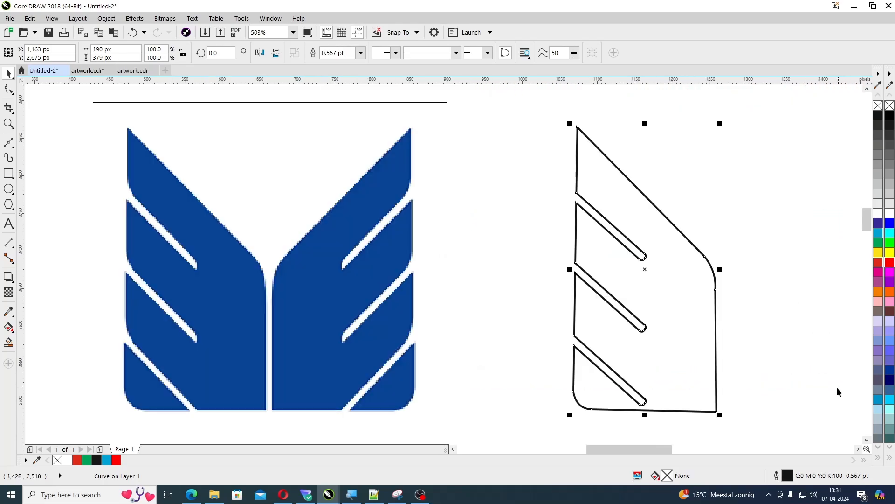
pyautogui.click(9, 311)
pyautogui.click(224, 305)
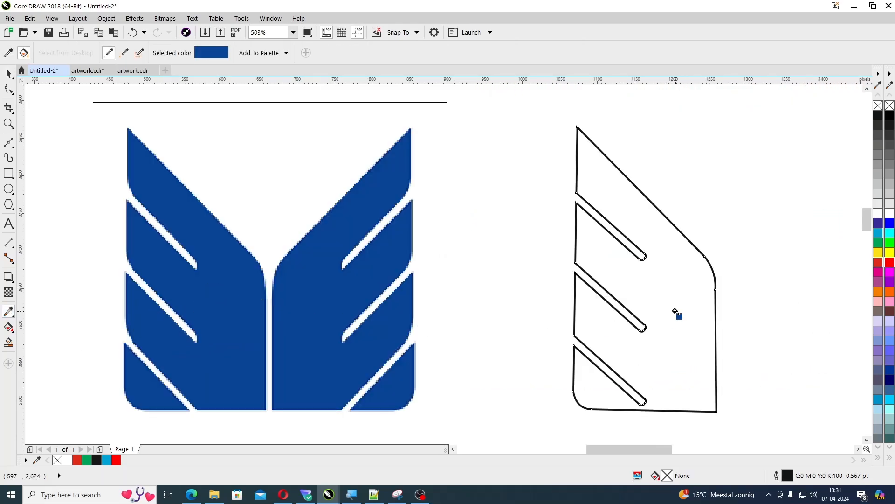
pyautogui.click(674, 311)
pyautogui.press('space')
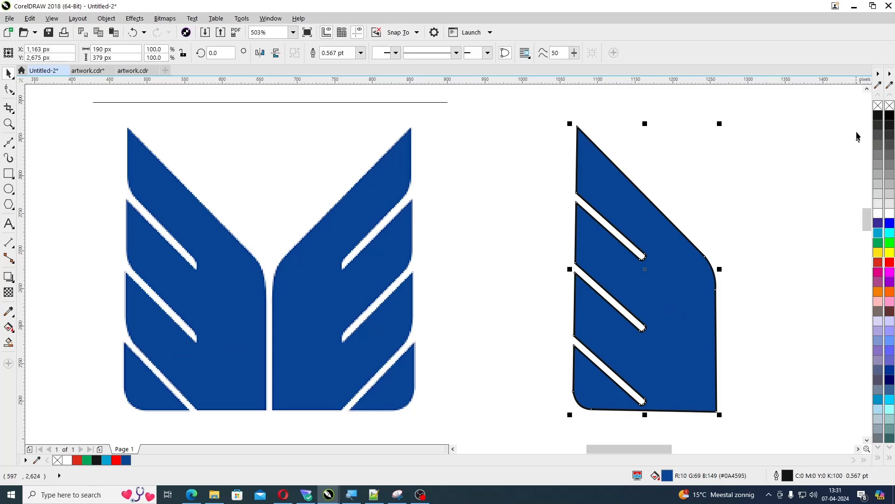
pyautogui.rightClick(875, 111)
# Create a horizontally mirrored copy of the blue half on its right side to complete the logo
pyautogui.click(684, 310)
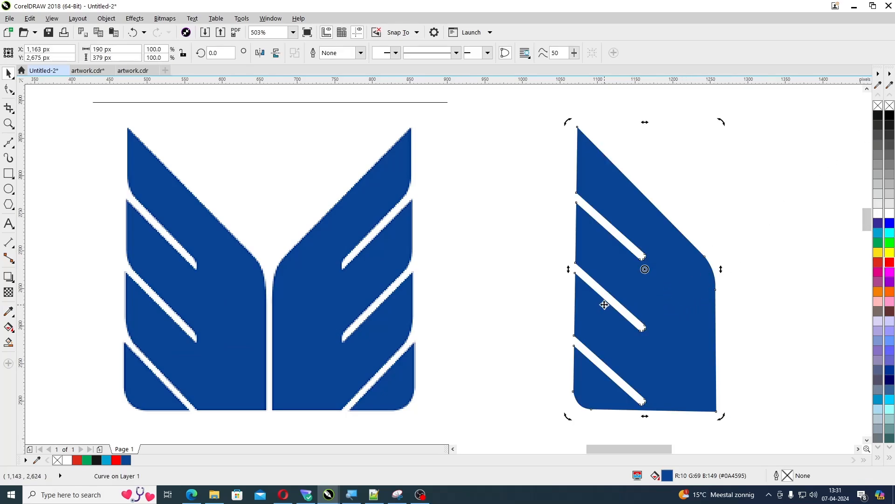
pyautogui.click(648, 308)
pyautogui.moveTo(570, 269); pyautogui.dragTo(744, 292)
pyautogui.rightClick(737, 275)
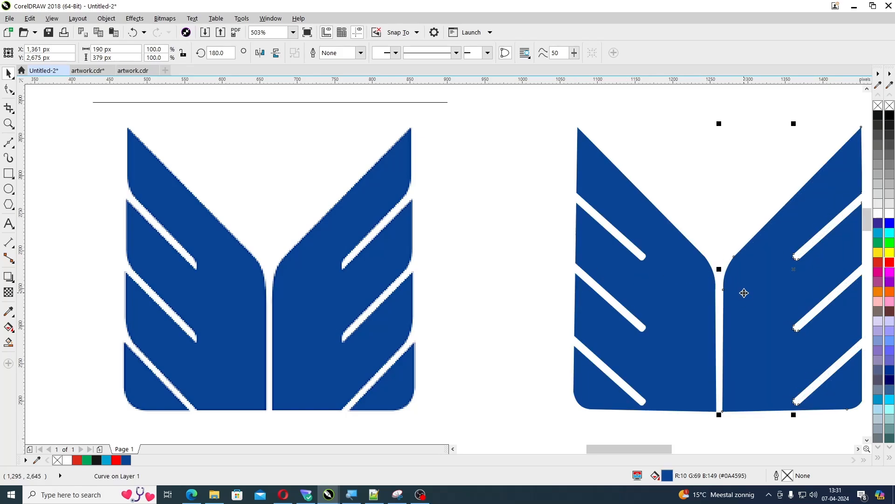
# Nudge the traced left half 600 px left onto the original logo, and undo the move
pyautogui.scroll(-1, 743, 308)
pyautogui.press('F2')
pyautogui.moveTo(358, 179); pyautogui.dragTo(805, 373)
pyautogui.click(801, 334)
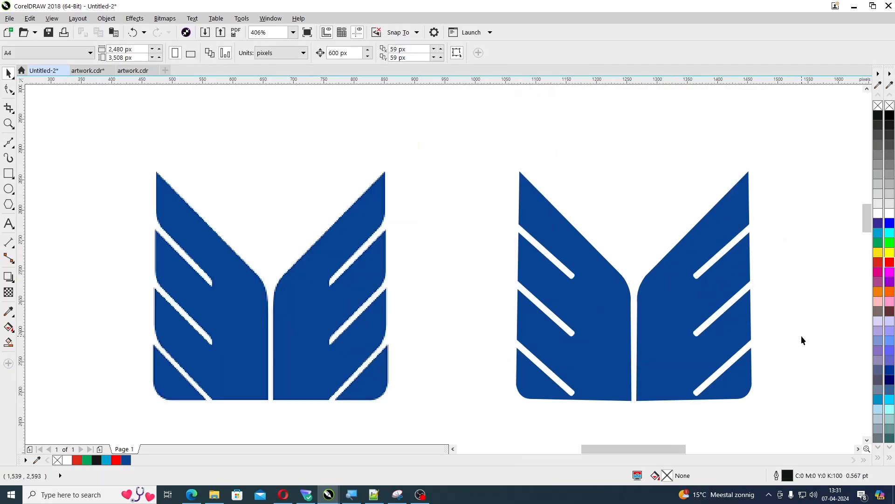
pyautogui.click(595, 342)
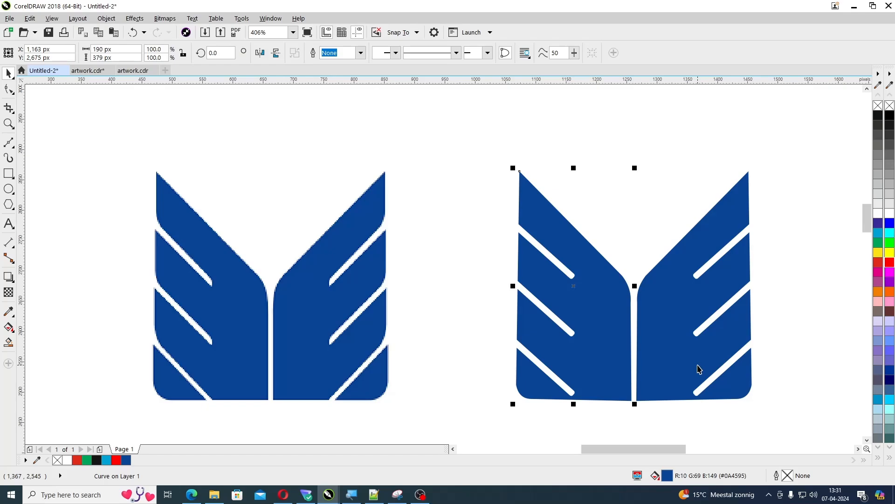
pyautogui.press('Left')
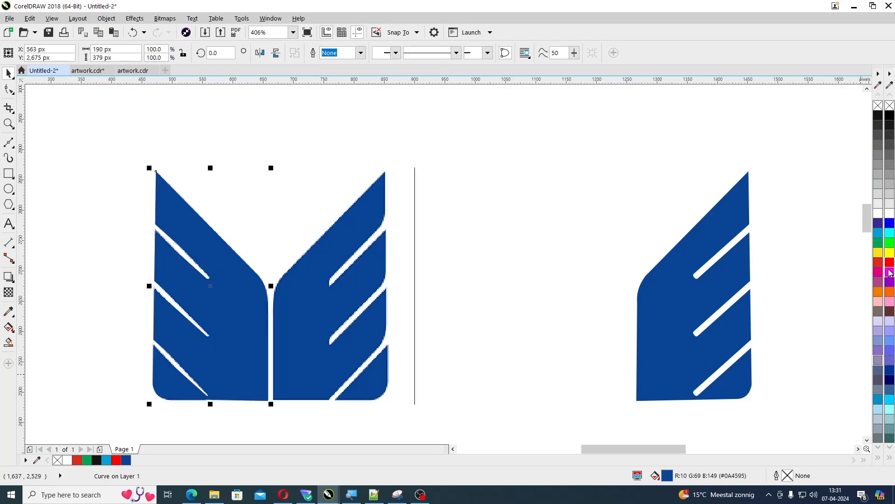
pyautogui.hotkey('ctrl', 'z')
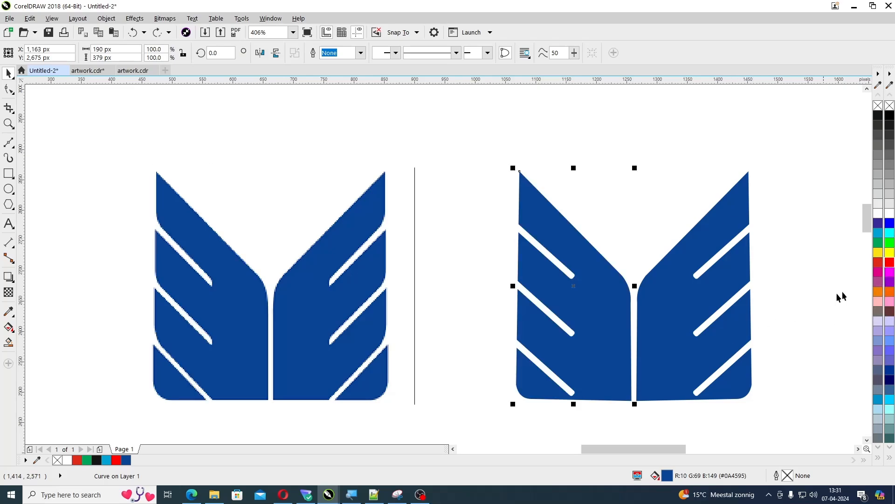
# Fill the traced left half red (C:0 M:100 Y:100 K:0), nudge it onto the original logo, and undo the nudge
pyautogui.click(880, 264)
pyautogui.press('Left')
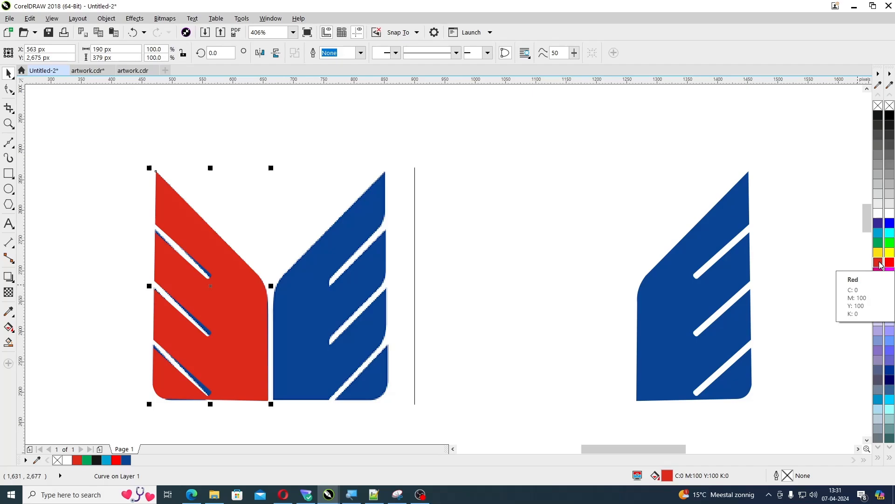
pyautogui.hotkey('ctrl', 'z')
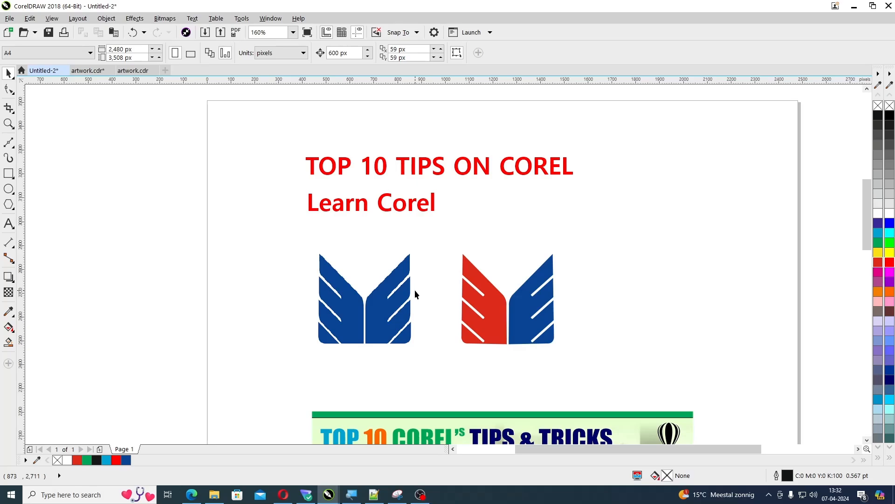
# Fill both halves of the traced logo with green
pyautogui.click(397, 321)
pyautogui.click(507, 324)
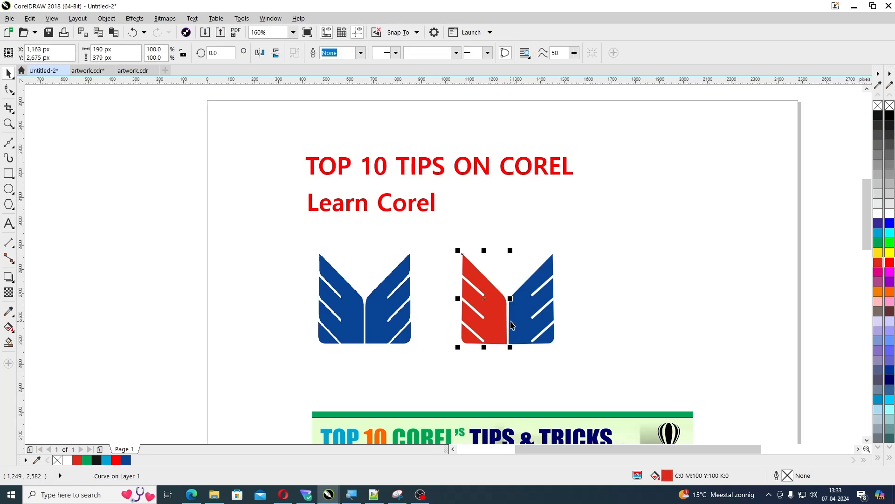
pyautogui.keyDown('shift'); pyautogui.click(523, 325); pyautogui.keyUp('shift')
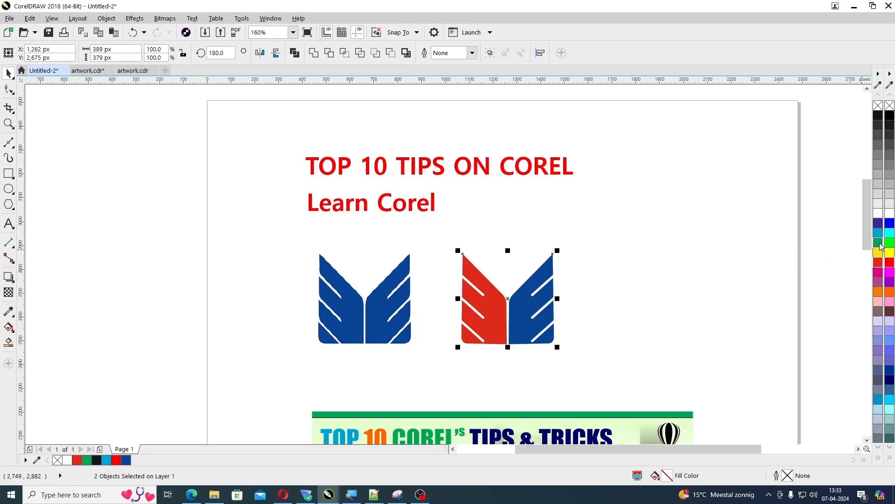
pyautogui.click(878, 243)
pyautogui.click(653, 289)
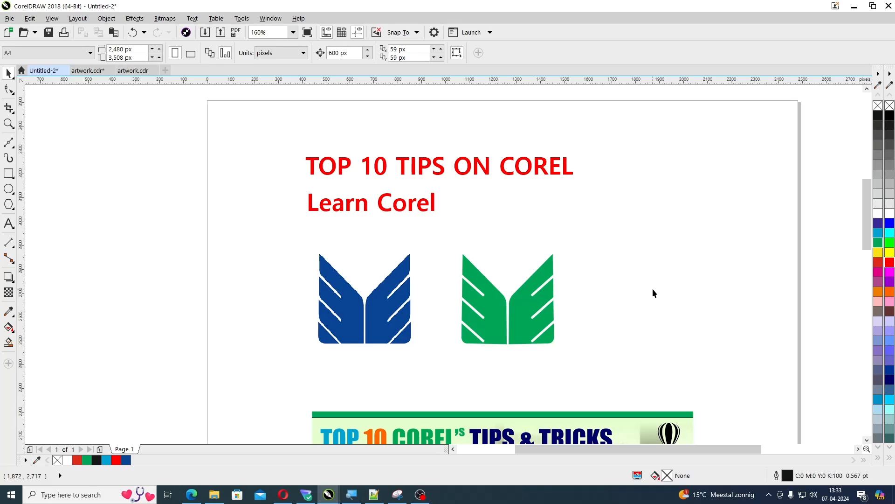
# Unlock the locked page-sized rectangle behind the artwork
pyautogui.scroll(-2, 653, 288)
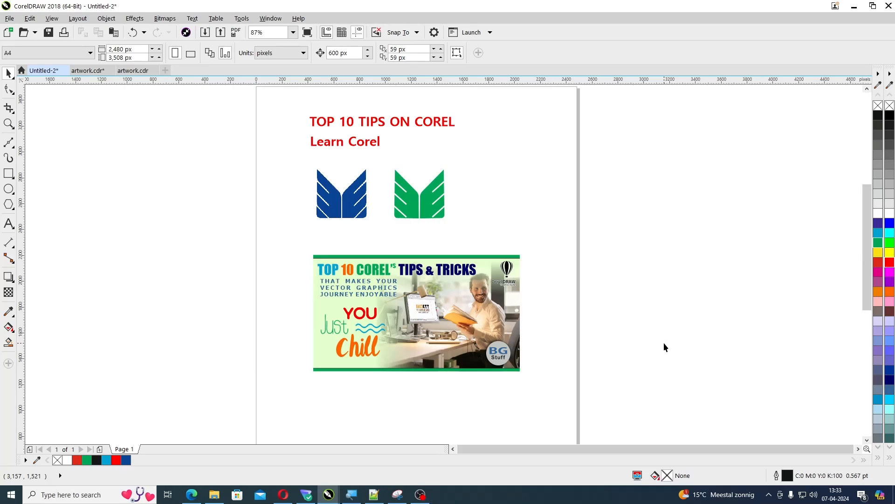
pyautogui.hotkey('shift', 'F4')
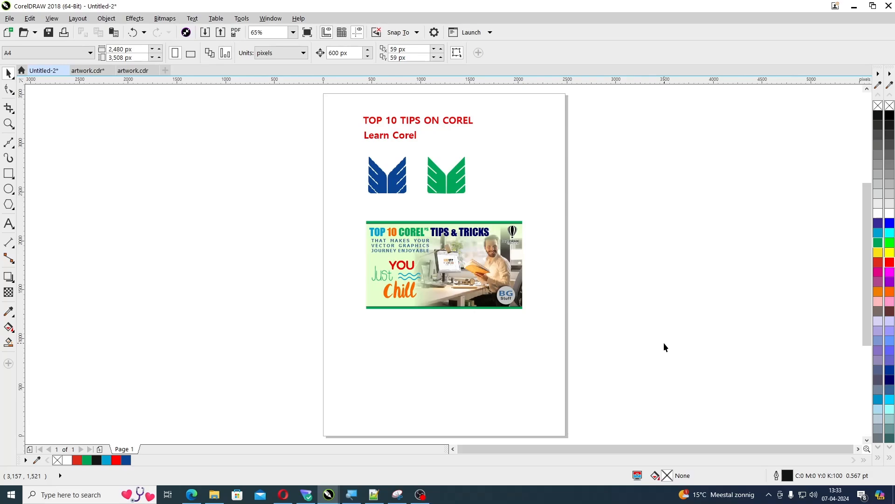
pyautogui.rightClick(501, 369)
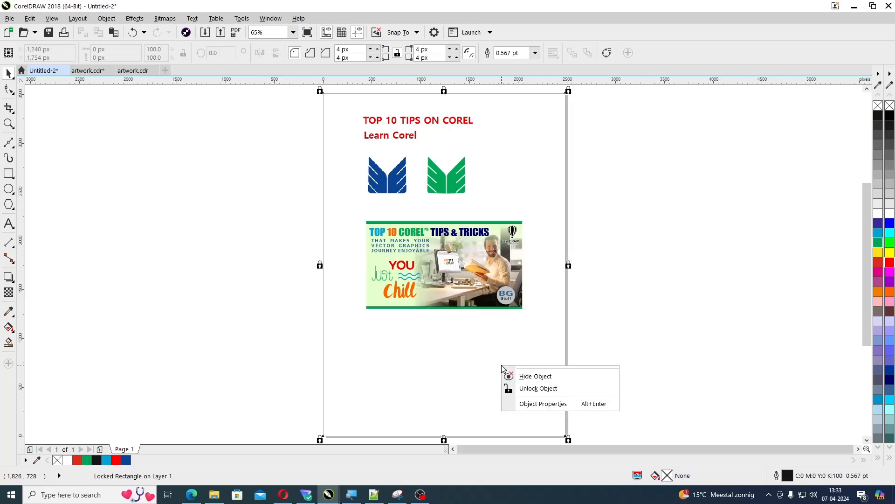
pyautogui.click(522, 389)
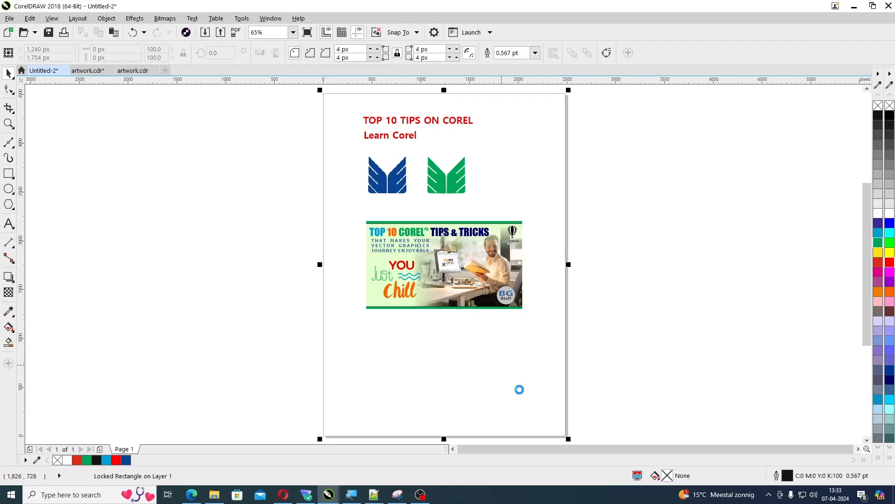
pyautogui.press('Escape')
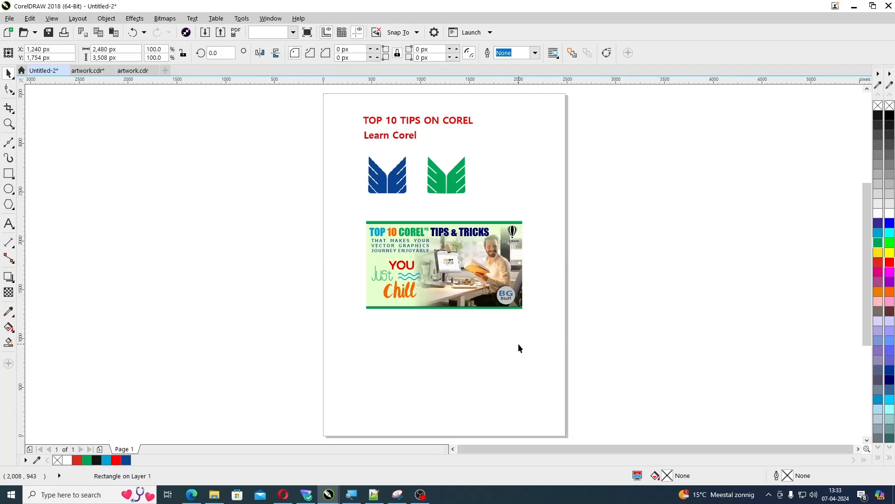
pyautogui.scroll(2, 519, 344)
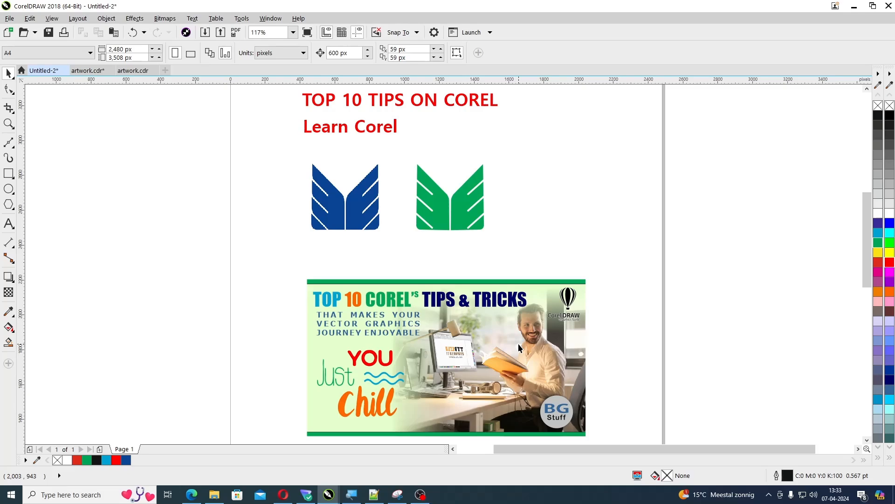
pyautogui.scroll(-2, 519, 343)
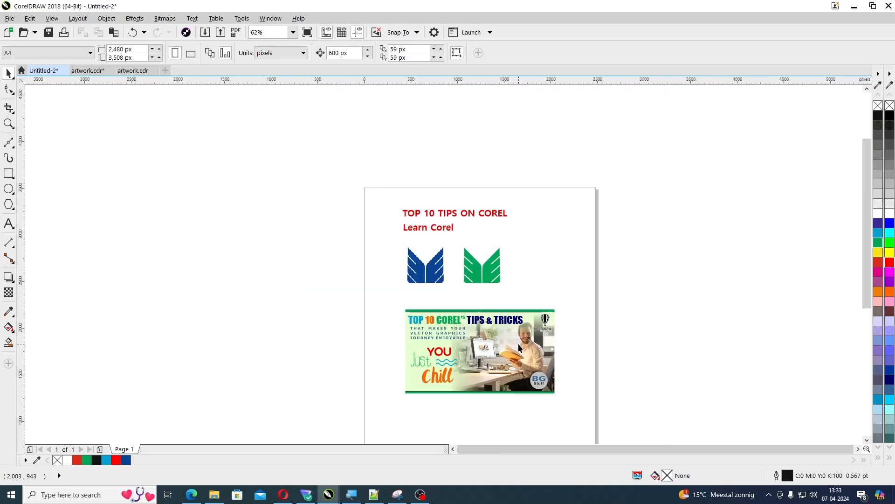
# Place a copy of the blue logo bitmap outside the page, view it there, and delete the copy
pyautogui.scroll(-2, 518, 343)
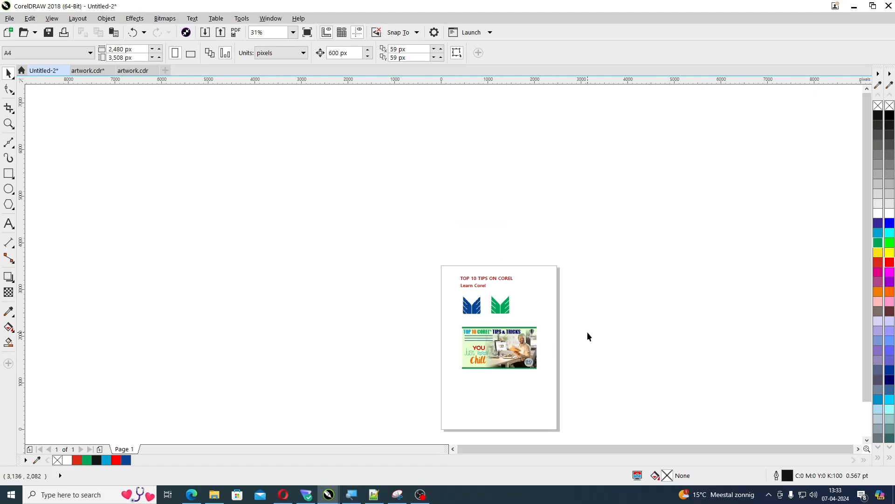
pyautogui.press('F4')
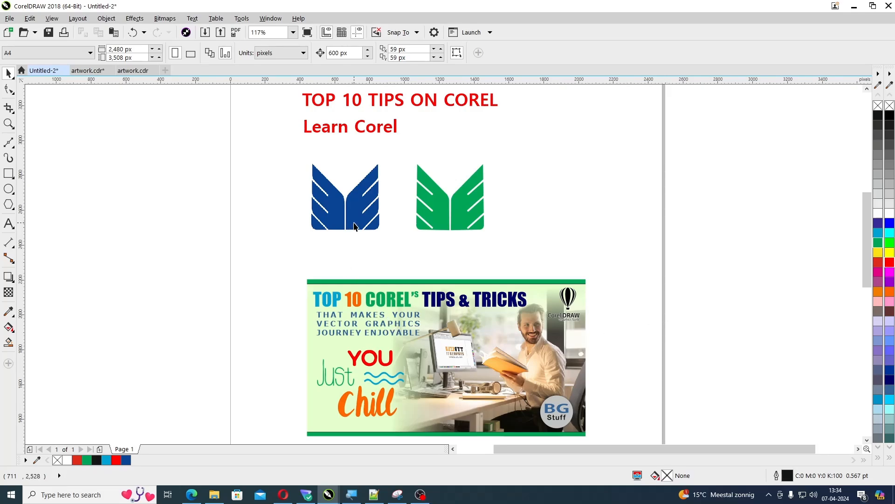
pyautogui.moveTo(324, 208); pyautogui.dragTo(31, 201)
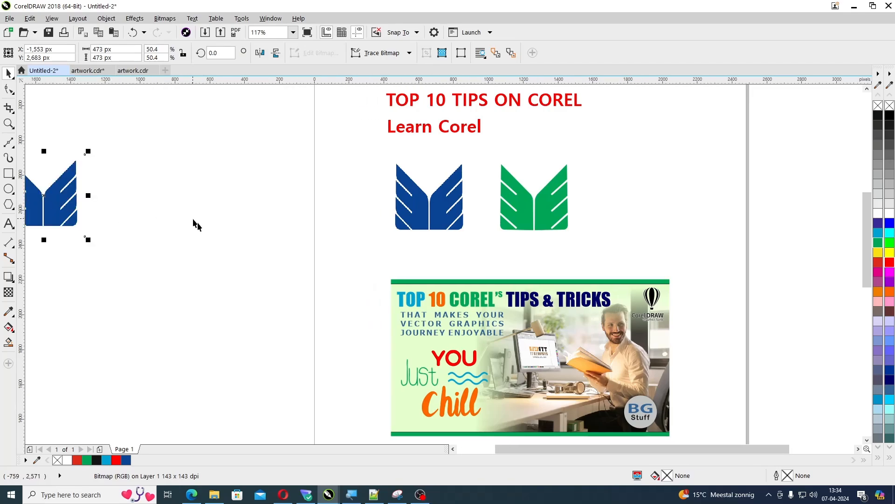
pyautogui.click(859, 450)
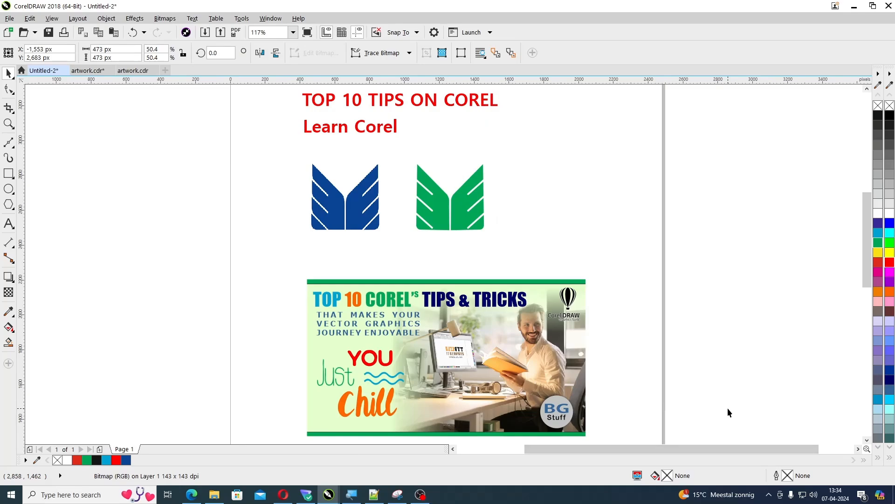
pyautogui.hscroll(-3, 728, 408)
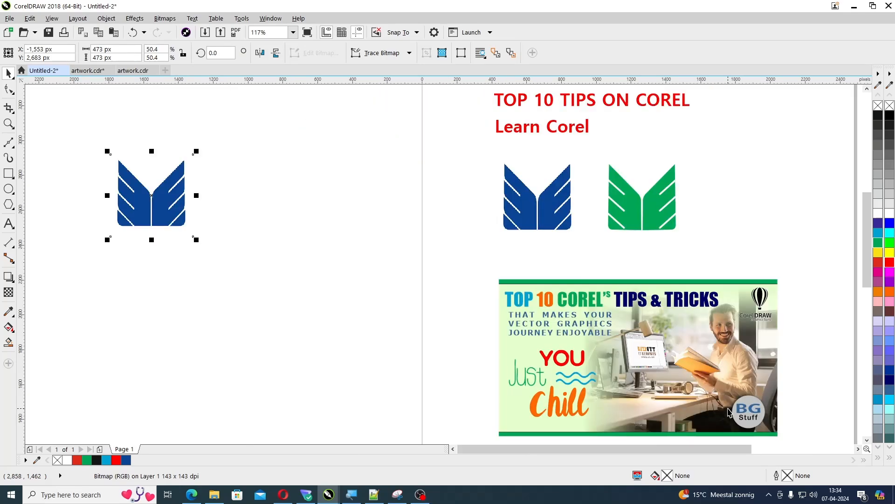
pyautogui.click(174, 225)
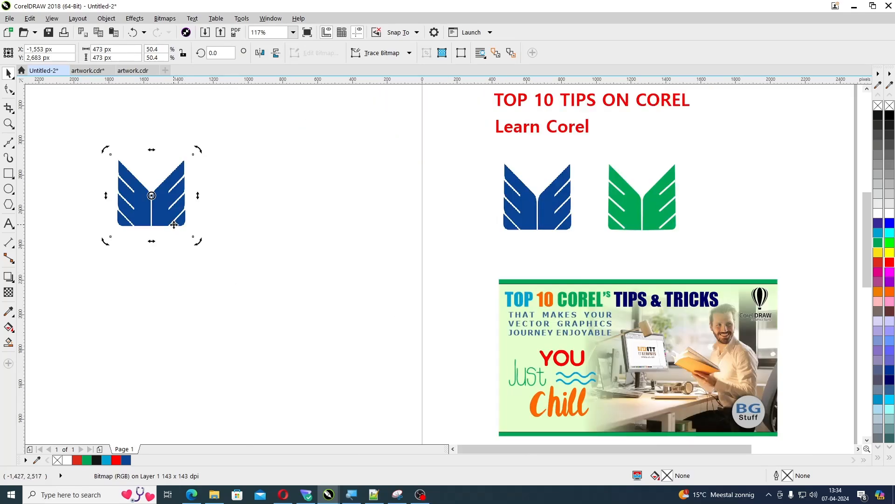
pyautogui.press('Delete')
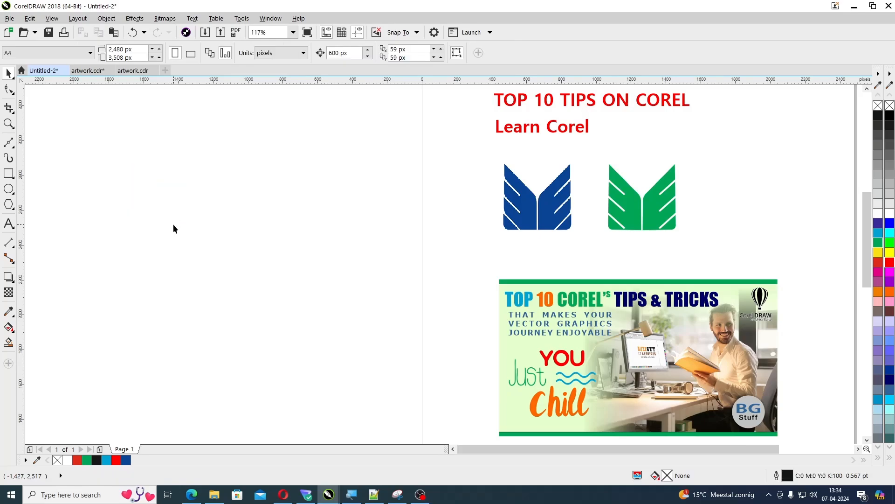
pyautogui.hscroll(3, 172, 224)
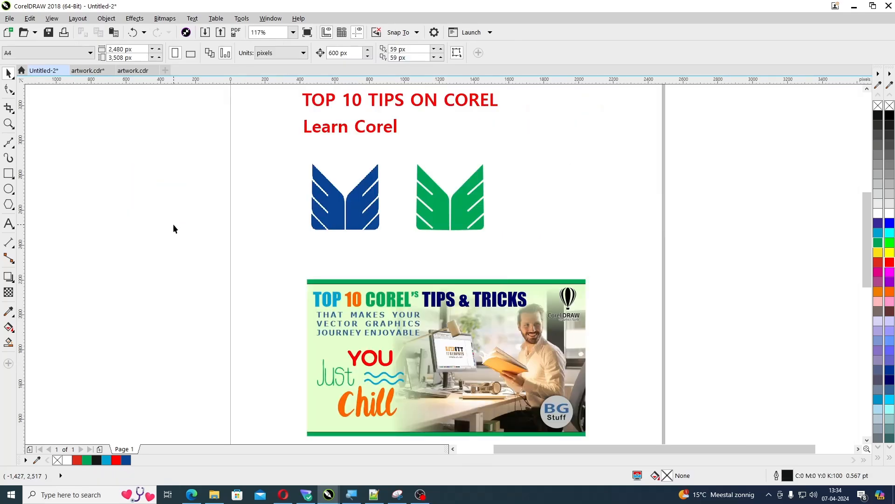
# Magnify the area around the red headings, then the blue logo, with the Zoom tool, and fit all objects in view
pyautogui.scroll(-2, 172, 224)
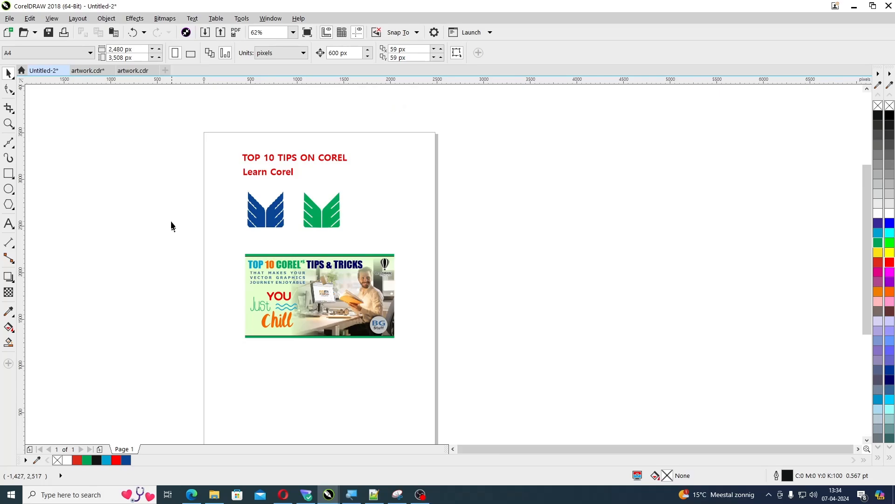
pyautogui.press('z')
pyautogui.moveTo(221, 149); pyautogui.dragTo(363, 188)
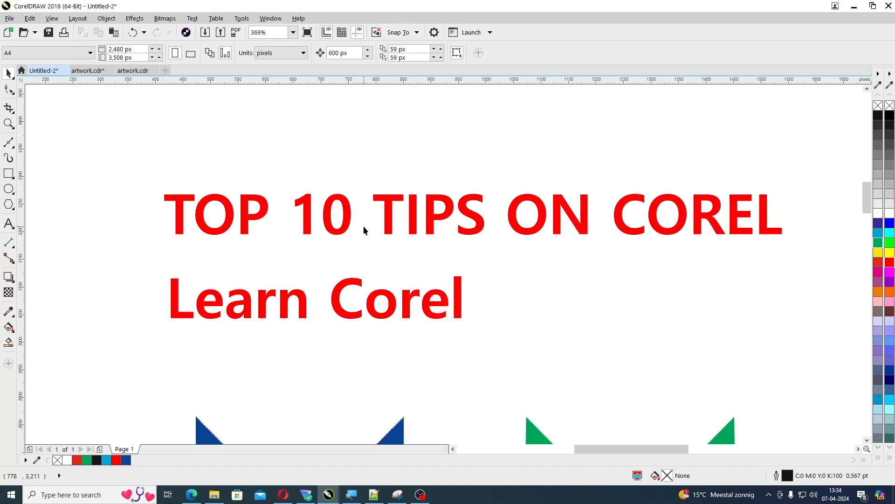
pyautogui.scroll(-2, 364, 226)
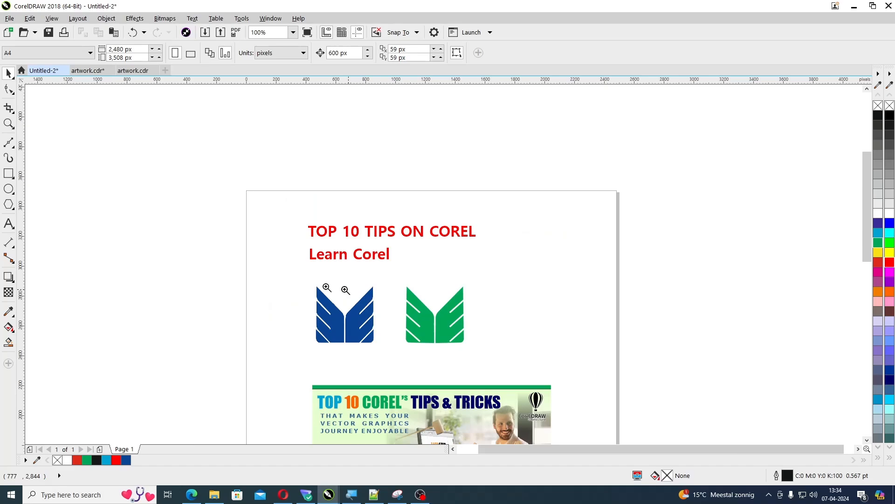
pyautogui.moveTo(276, 279); pyautogui.dragTo(395, 358)
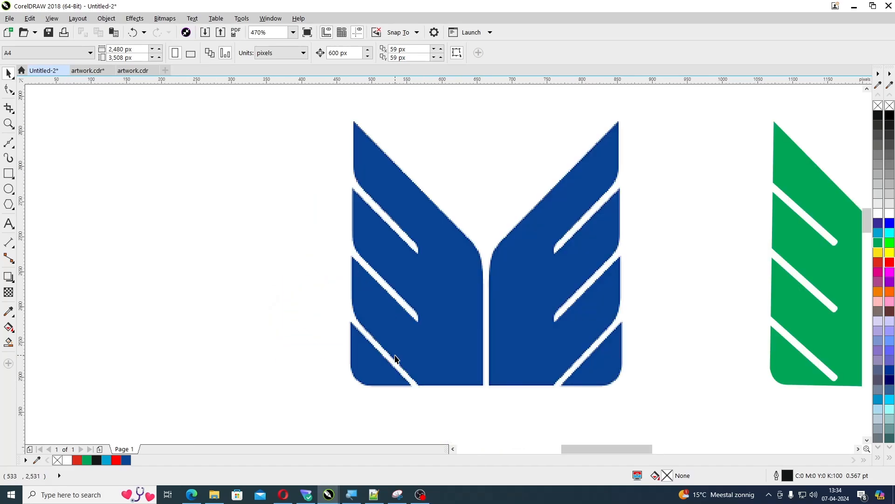
pyautogui.scroll(-2, 395, 358)
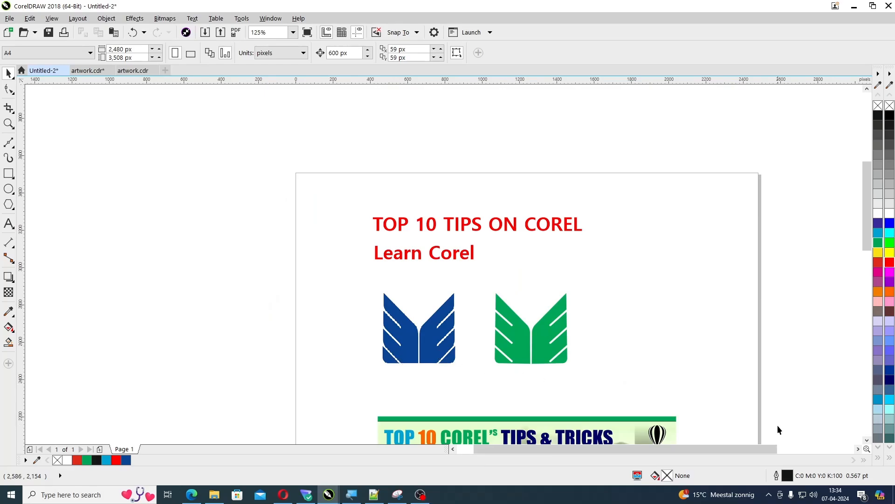
pyautogui.press('F4')
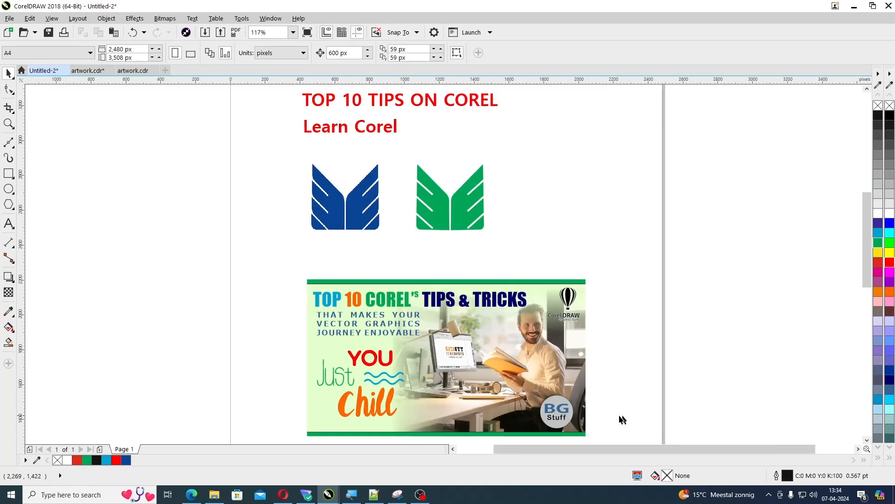
# Magnify the banner image area with the Zoom tool, and return to a view of all the artwork
pyautogui.press('z')
pyautogui.moveTo(274, 269); pyautogui.dragTo(623, 425)
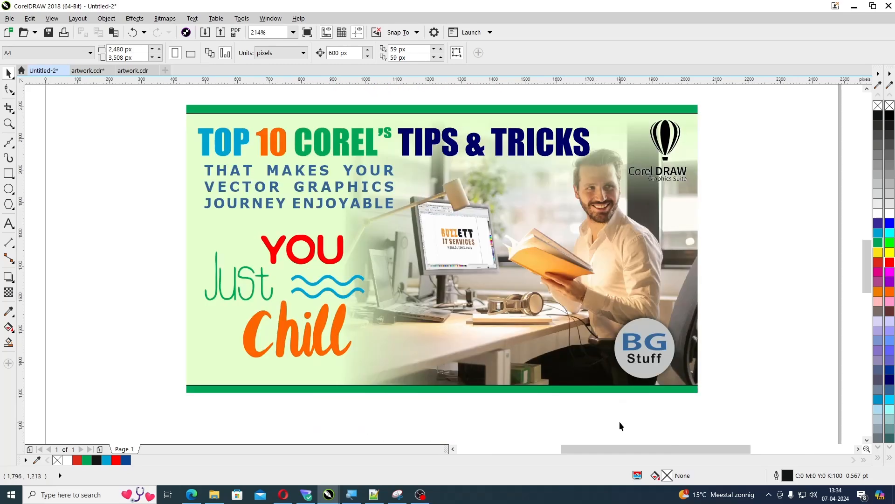
pyautogui.scroll(-4, 617, 421)
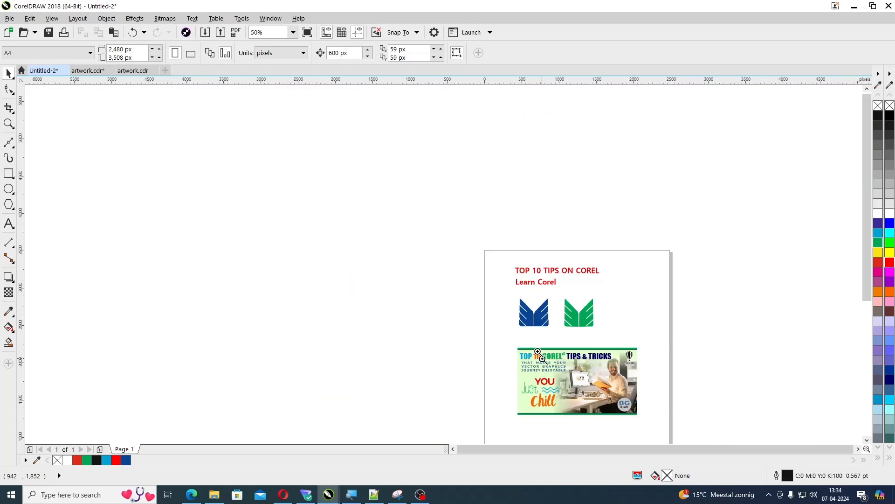
pyautogui.scroll(2, 670, 428)
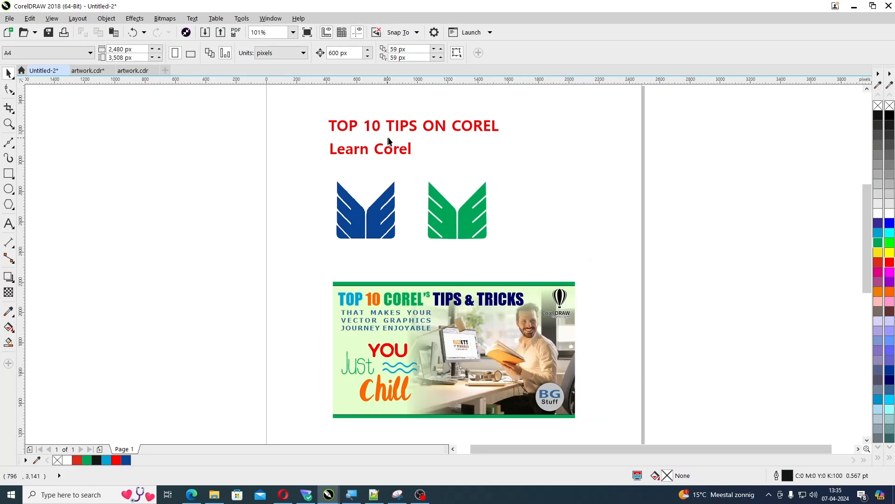
# Zoom to the selected TOP 10 TIPS ON COREL heading, then to the Learn Corel text, and fit all objects in view
pyautogui.click(400, 130)
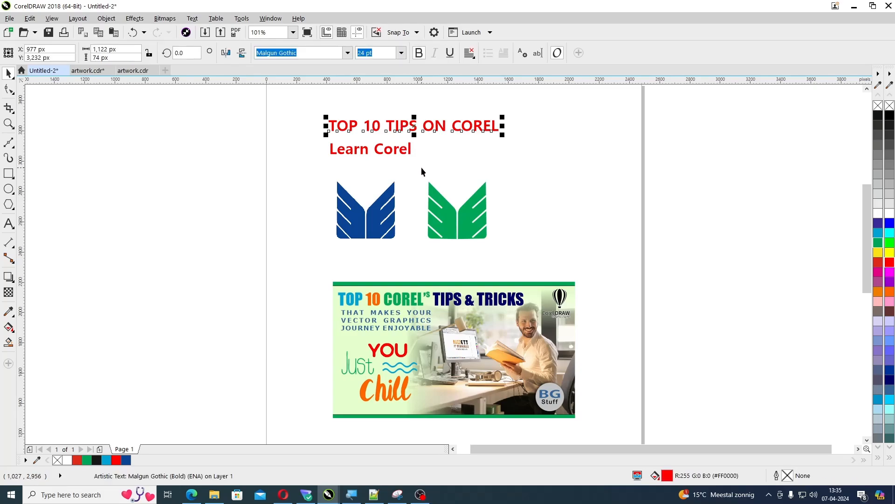
pyautogui.hotkey('shift', 'F2')
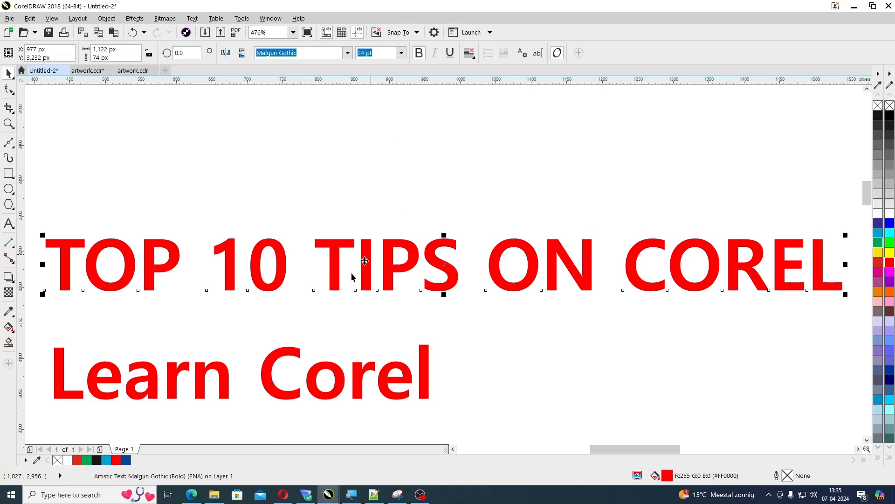
pyautogui.click(296, 350)
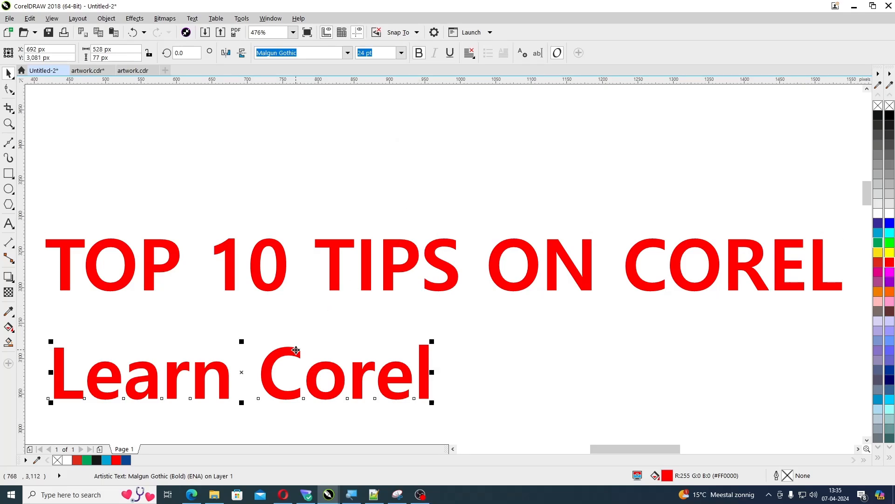
pyautogui.hotkey('shift', 'F2')
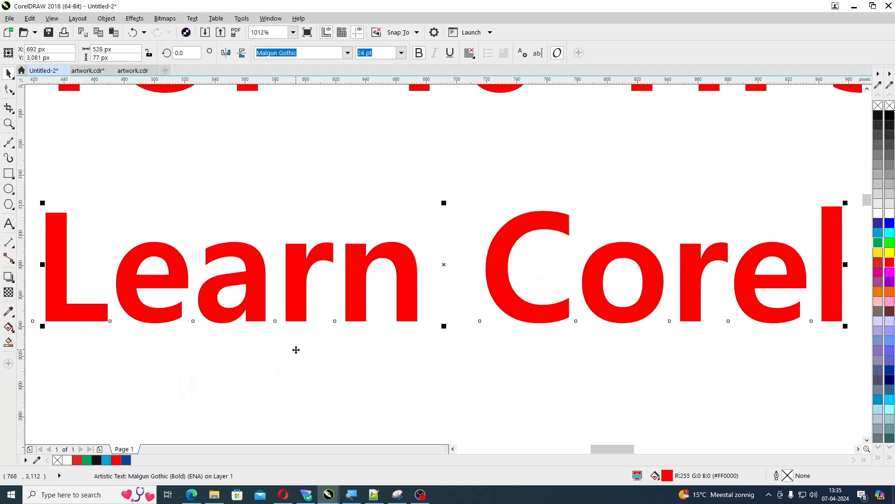
pyautogui.press('F4')
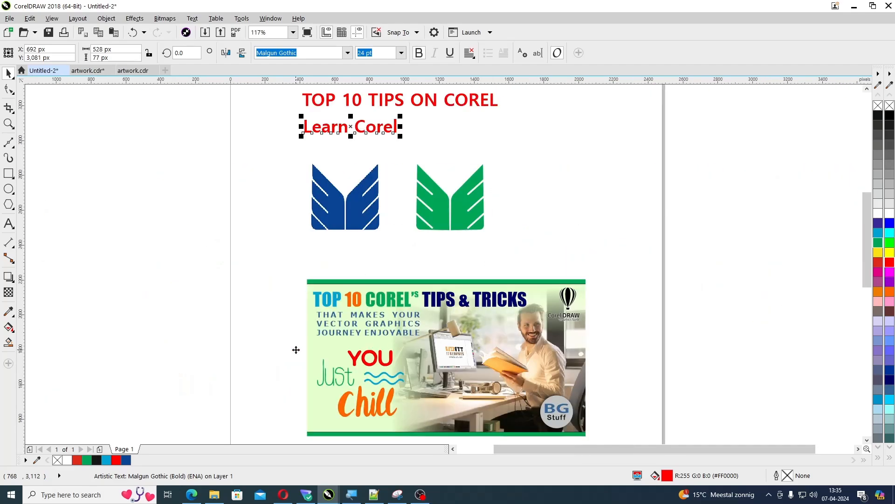
# Zoom to the selected green logo halves, then to the blue logo bitmap, and zoom back out
pyautogui.click(461, 226)
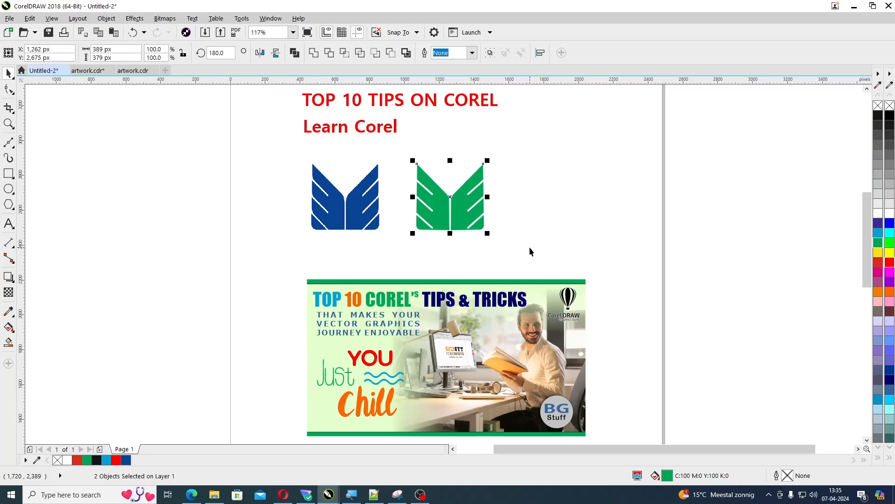
pyautogui.hotkey('shift', 'F2')
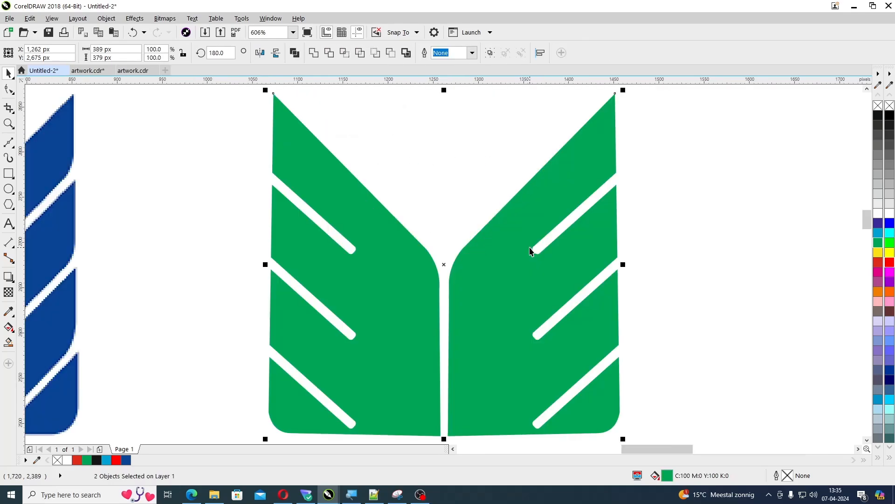
pyautogui.scroll(-5, 530, 251)
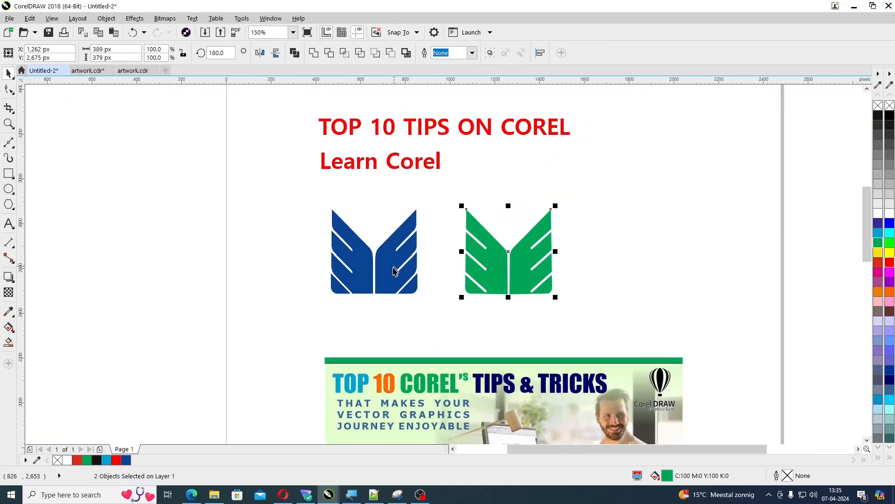
pyautogui.click(368, 277)
pyautogui.hotkey('shift', 'F2')
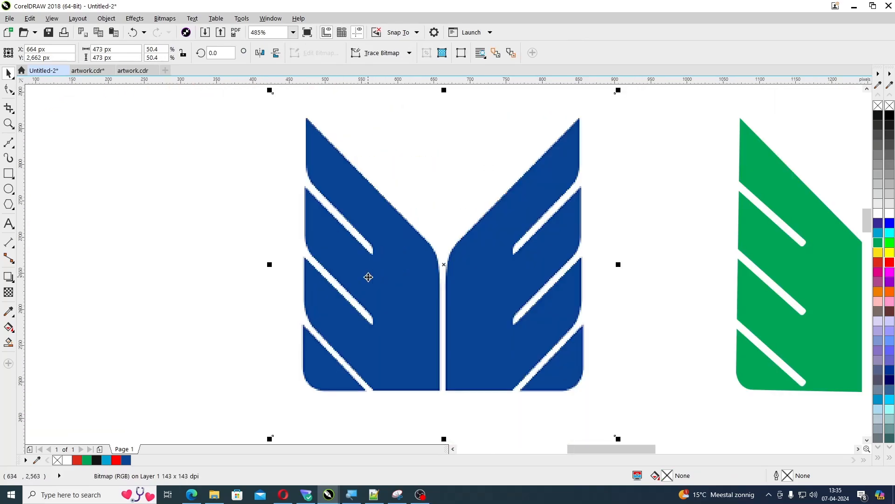
pyautogui.scroll(-5, 368, 277)
# Zoom to the selected banner image, and zoom out until the whole page shows
pyautogui.click(461, 362)
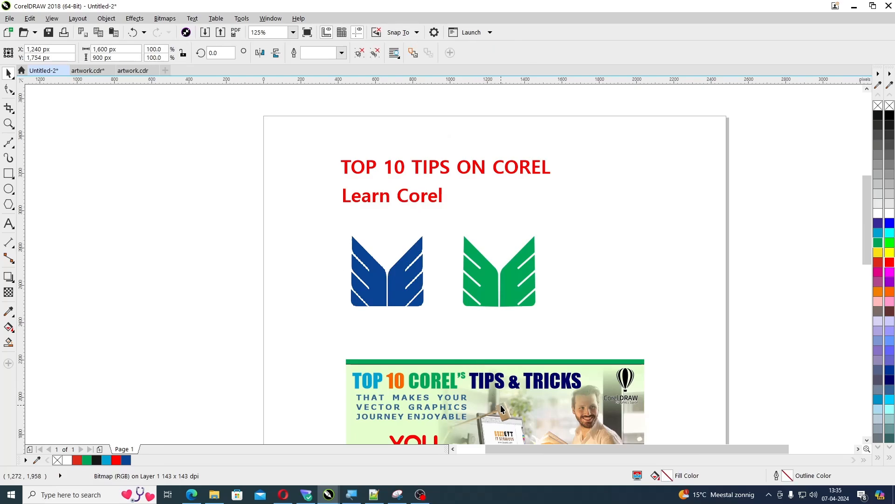
pyautogui.hotkey('shift', 'F2')
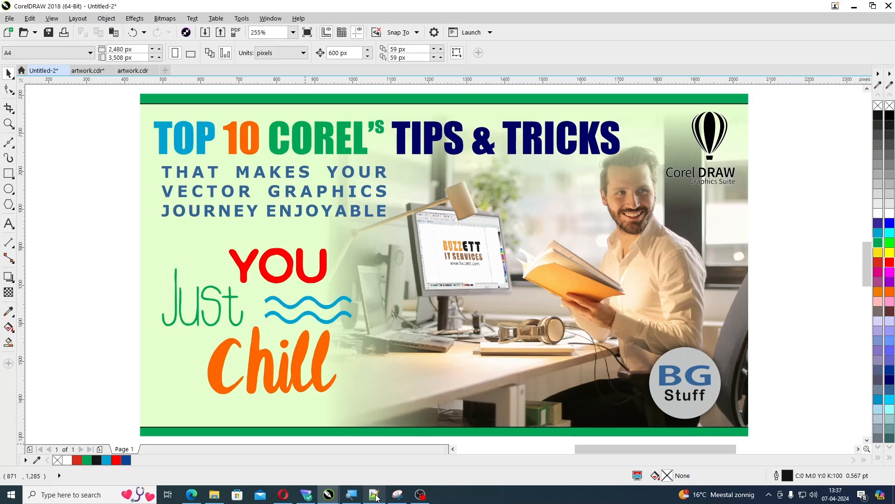
pyautogui.press('F3')
pyautogui.press('F3')
pyautogui.press('F3')
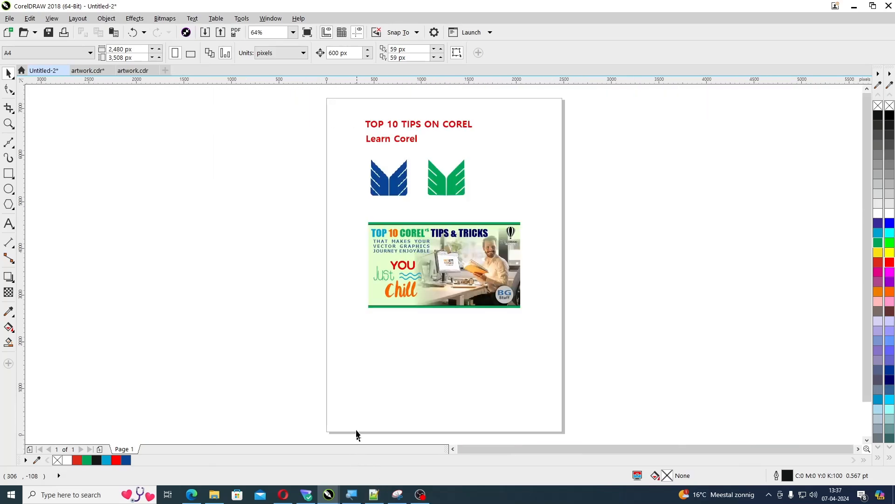
# Open the QuickCorrect text options and look through the replacement text list
pyautogui.moveTo(317, 265); pyautogui.dragTo(503, 351)
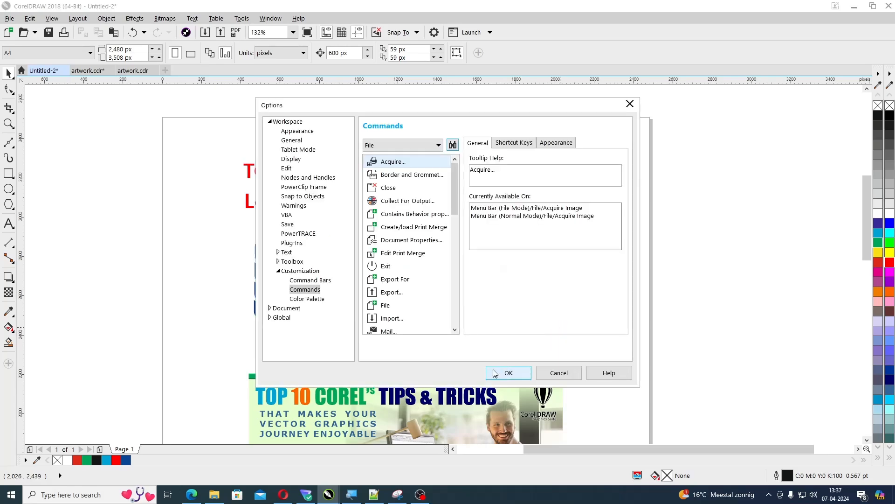
pyautogui.click(286, 252)
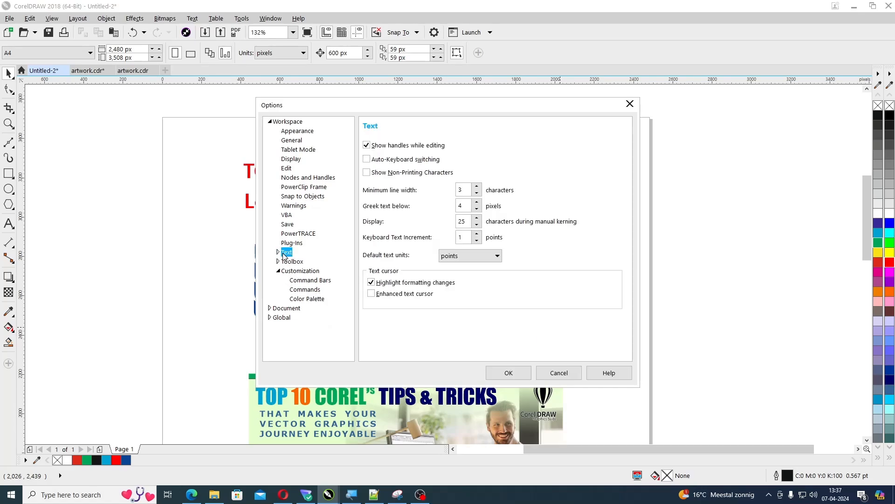
pyautogui.click(279, 253)
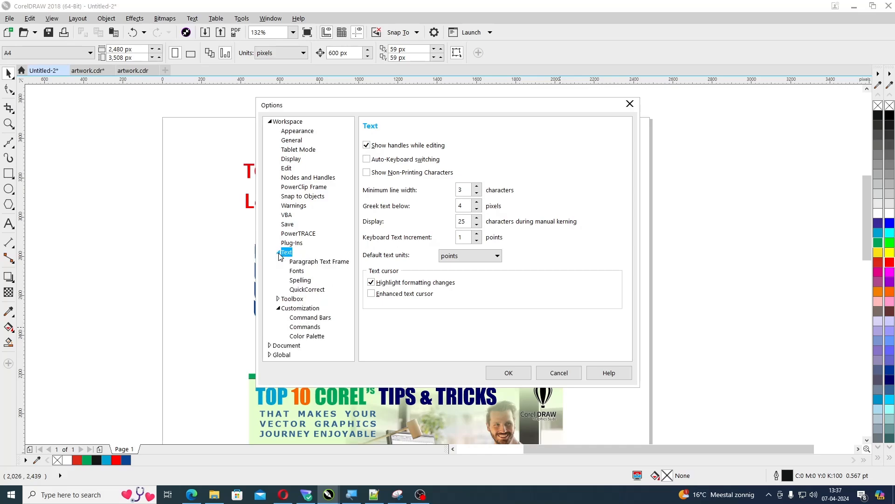
pyautogui.click(312, 294)
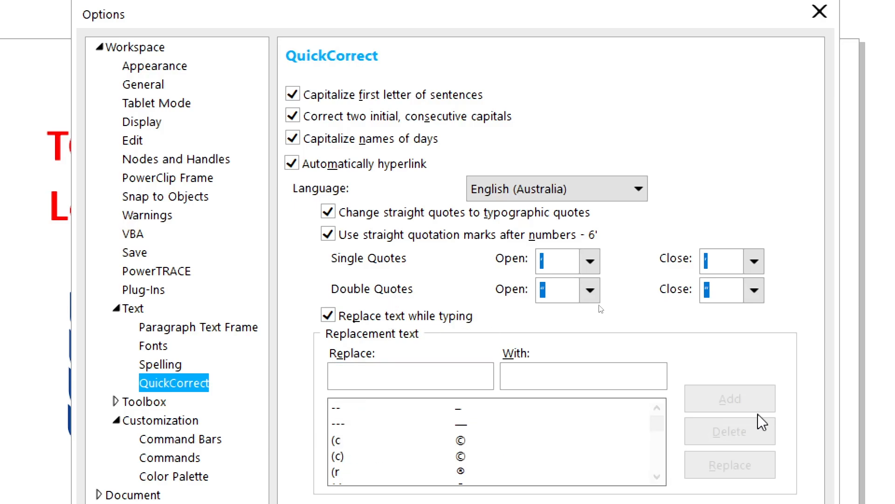
pyautogui.scroll(-5, 657, 427)
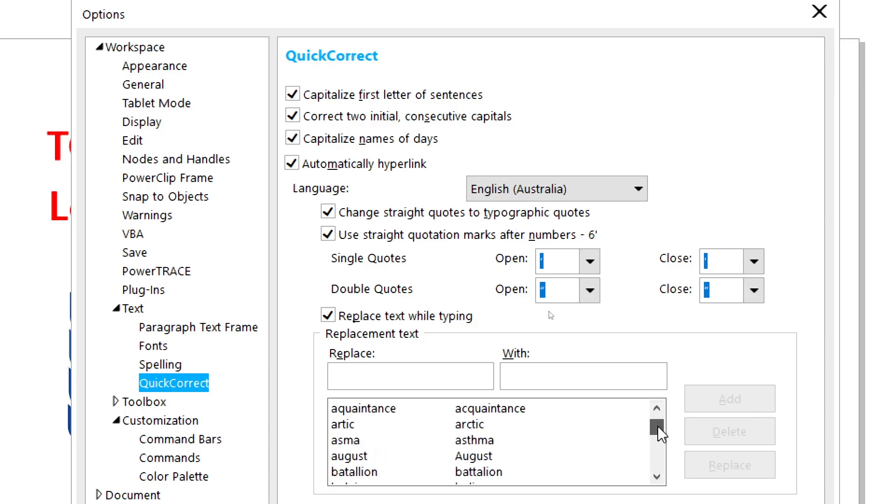
pyautogui.moveTo(662, 434)
pyautogui.mouseDown()
pyautogui.moveTo(665, 467)
pyautogui.moveTo(657, 419)
pyautogui.mouseUp()
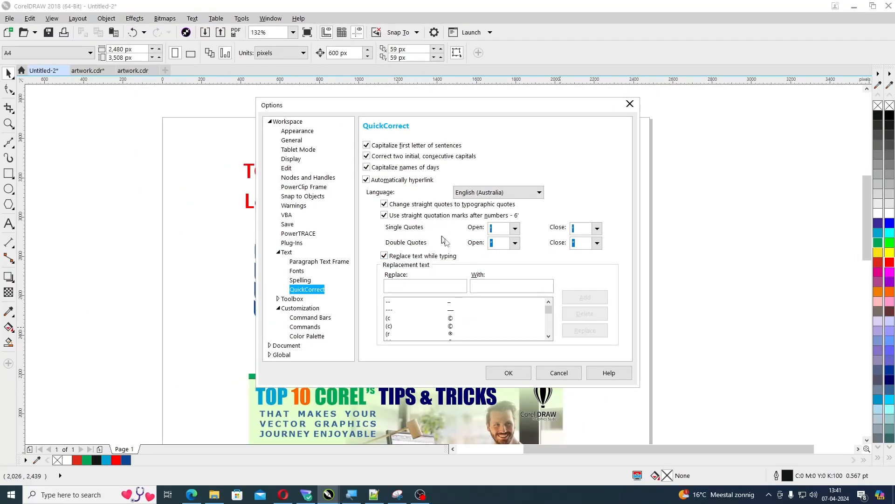
# Move the Learn Corel text up close beneath the heading, and delete the blue logo bitmap and the green logo halves
pyautogui.click(521, 374)
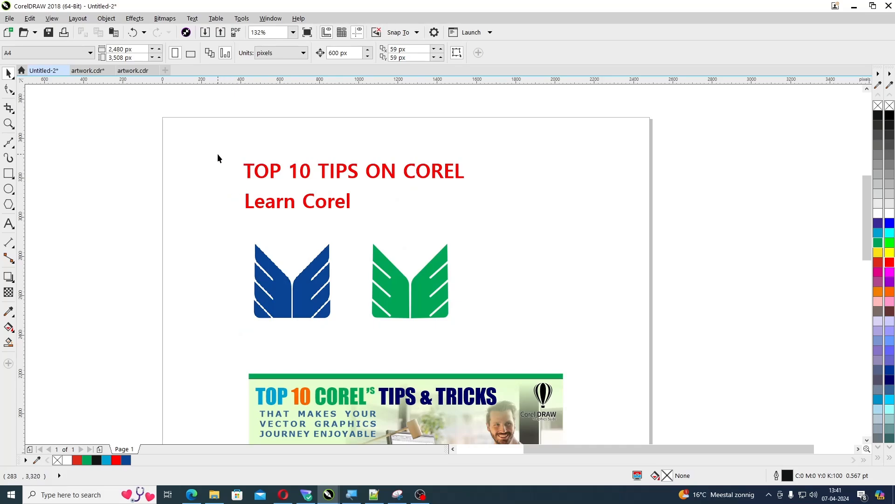
pyautogui.moveTo(218, 155); pyautogui.dragTo(489, 225)
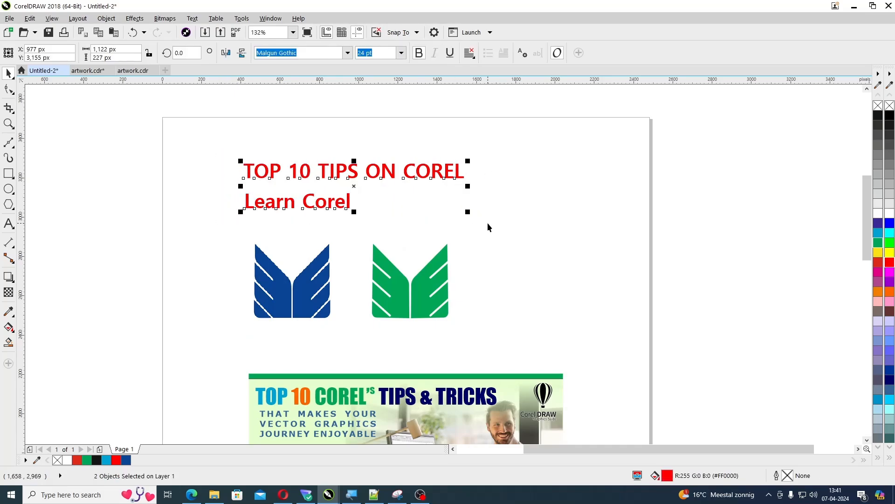
pyautogui.click(488, 226)
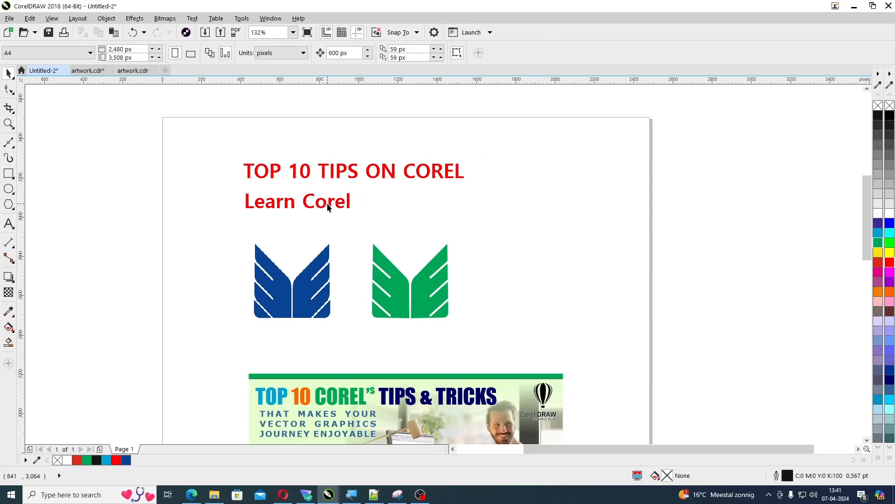
pyautogui.click(327, 202)
pyautogui.moveTo(328, 201); pyautogui.dragTo(329, 188)
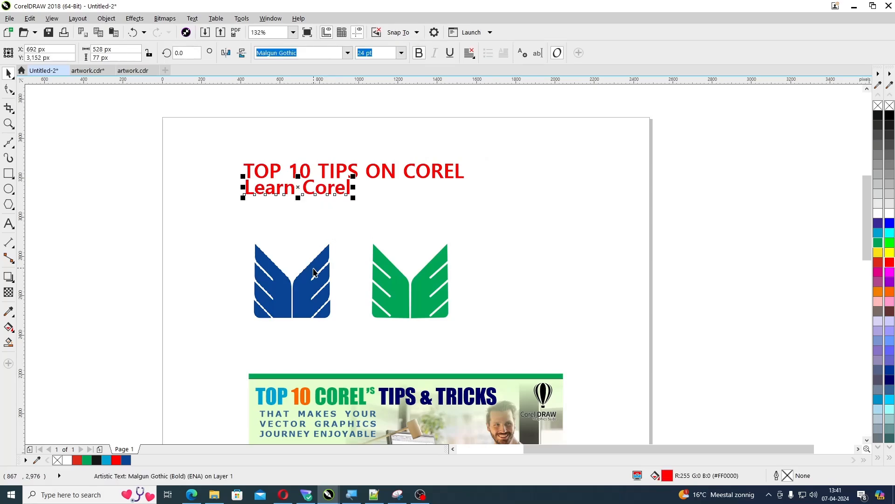
pyautogui.moveTo(231, 262); pyautogui.dragTo(495, 334)
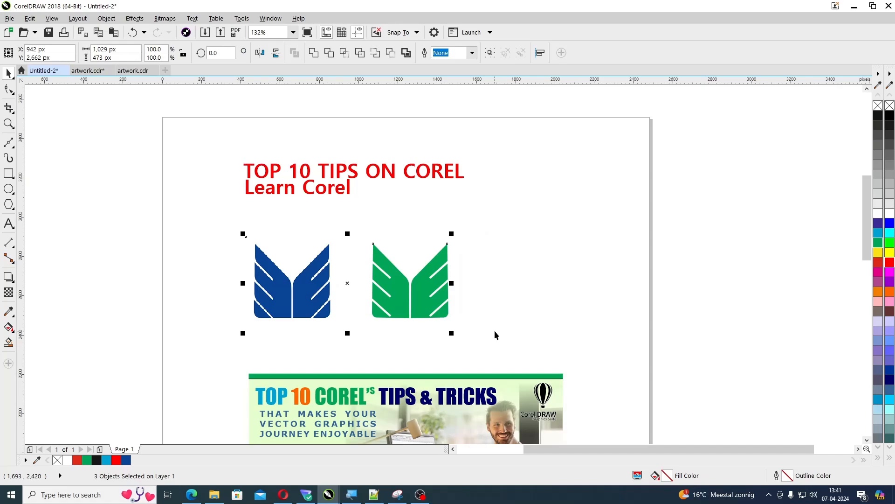
pyautogui.press('Delete')
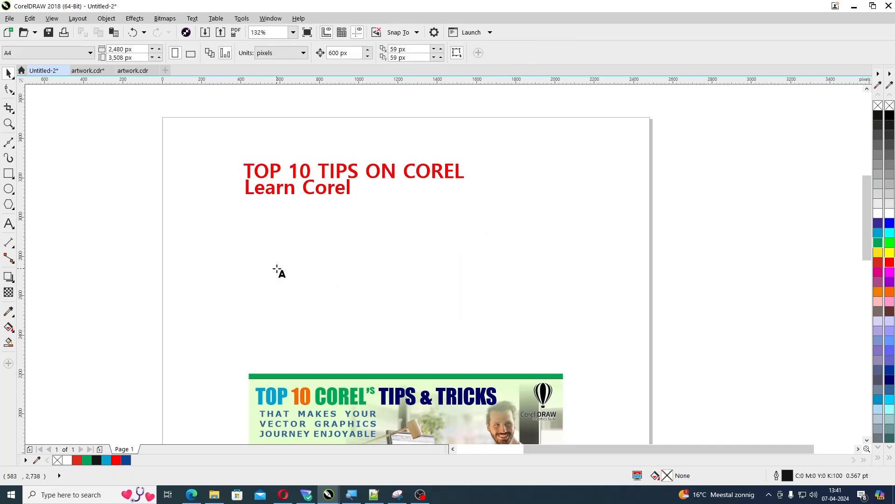
# Add artistic text in the Kruti Dev 011 font below Learn Corel, entering dksu for the Hindi word कोन
pyautogui.press('F8')
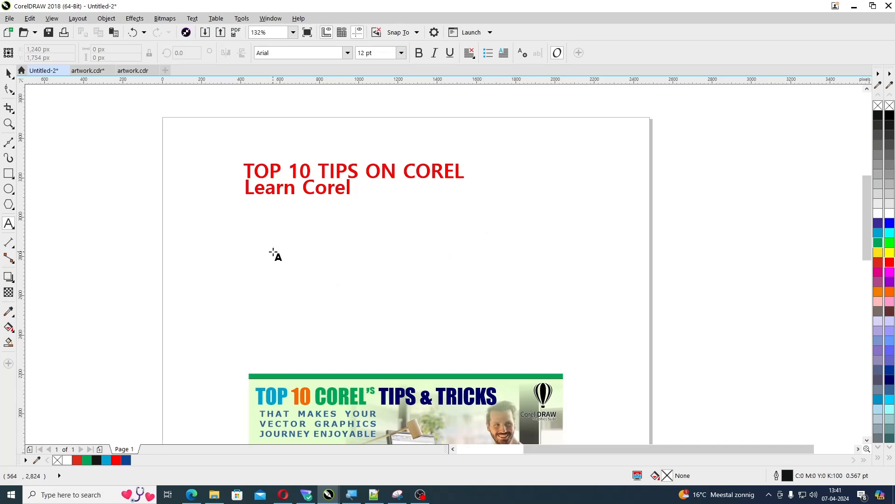
pyautogui.click(274, 252)
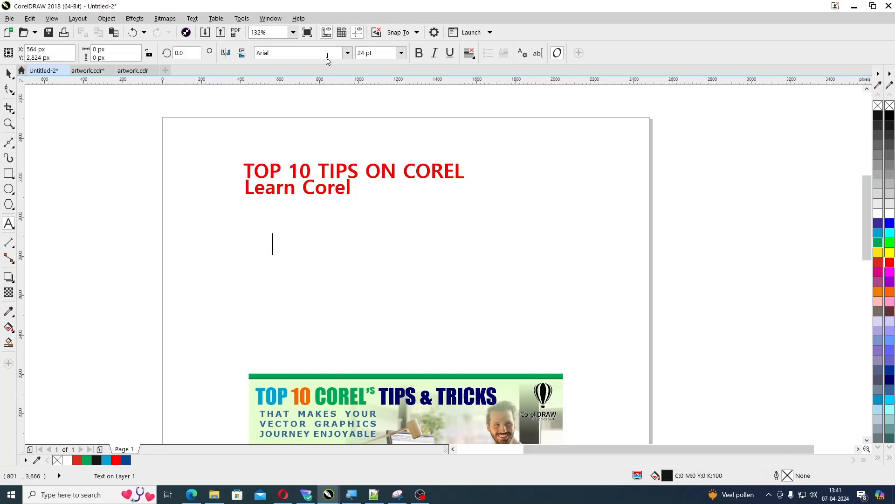
pyautogui.click(328, 56)
pyautogui.write('Kruti Dev 011')
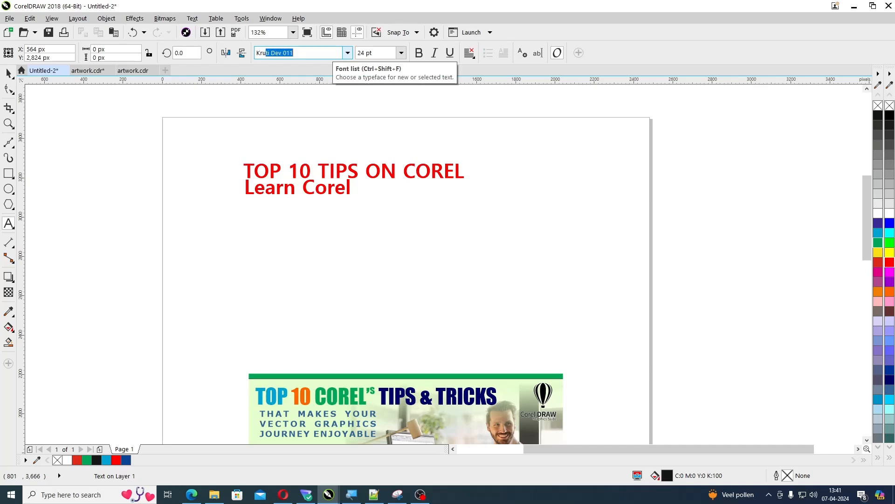
pyautogui.press('Return')
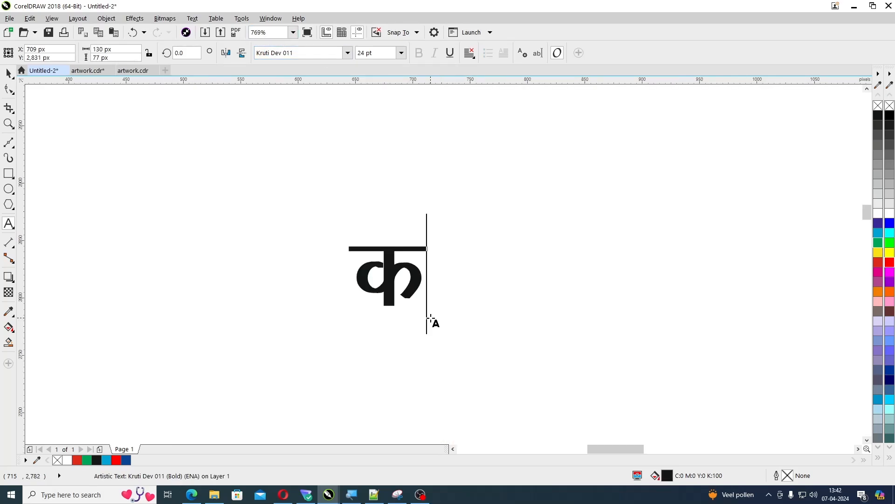
pyautogui.write('ks')
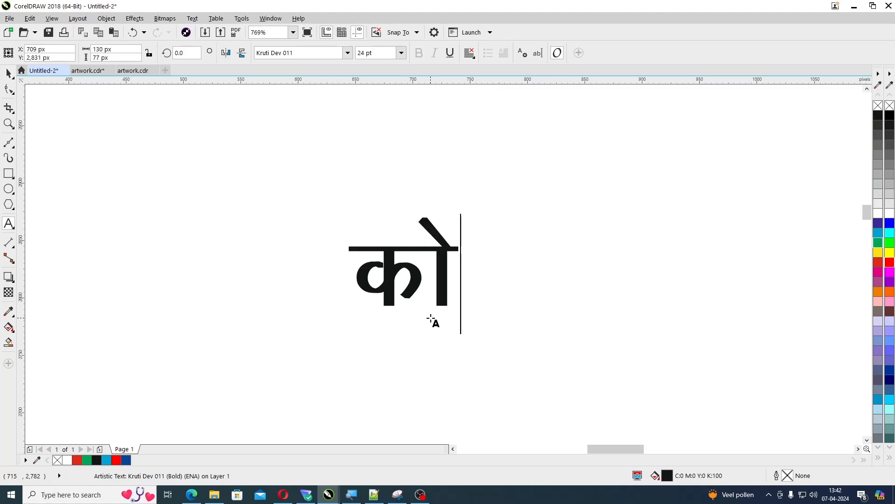
pyautogui.write('u')
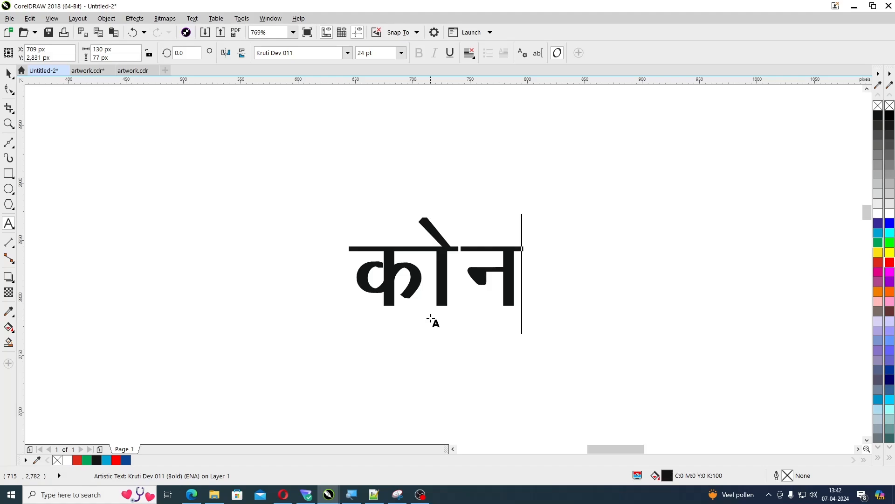
pyautogui.click(8, 73)
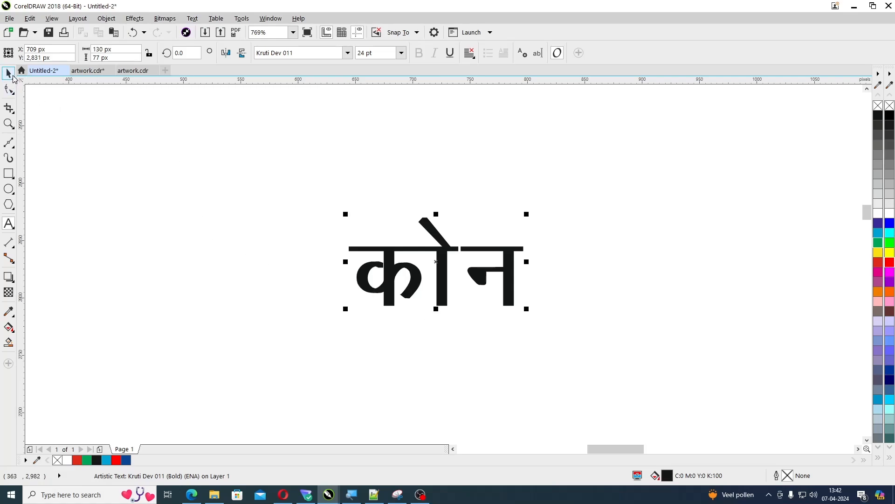
pyautogui.click(155, 262)
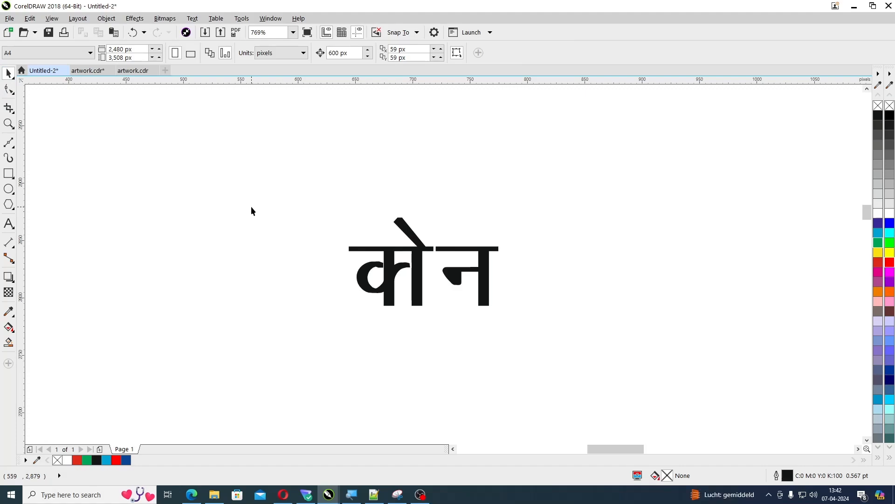
# Turn off Capitalize first letter of sentences in the QuickCorrect options
pyautogui.hotkey('ctrl', 'j')
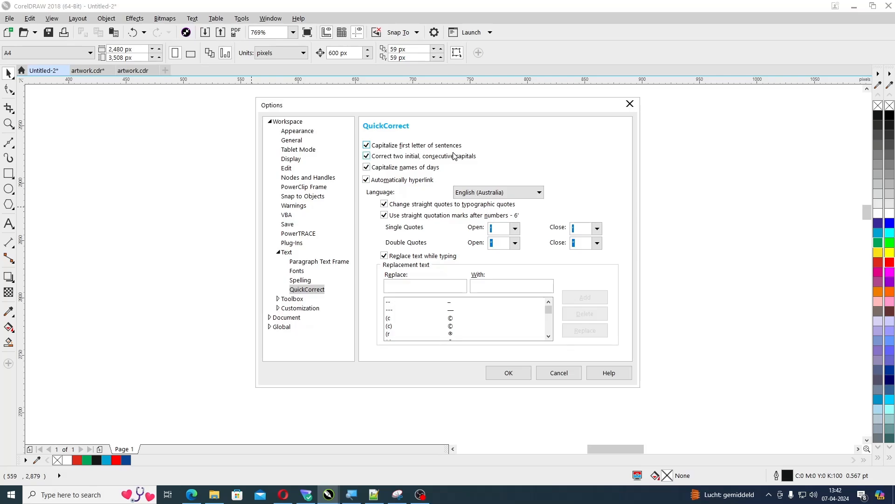
pyautogui.click(367, 146)
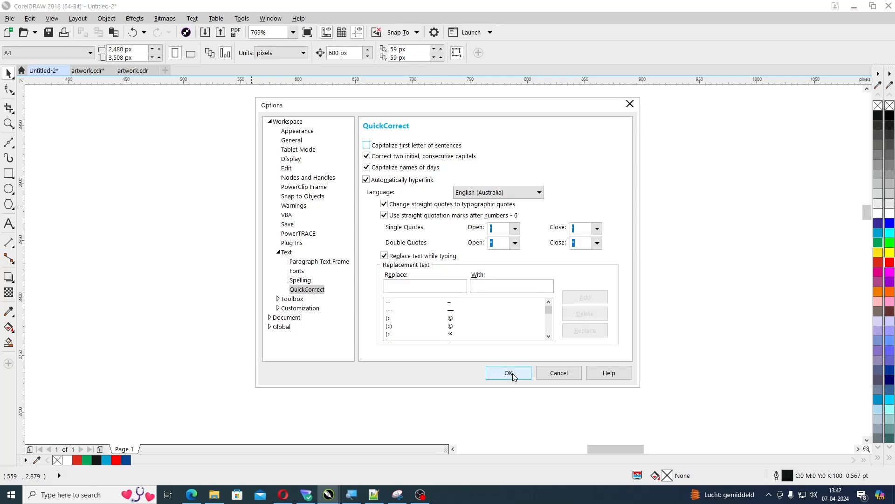
pyautogui.click(509, 373)
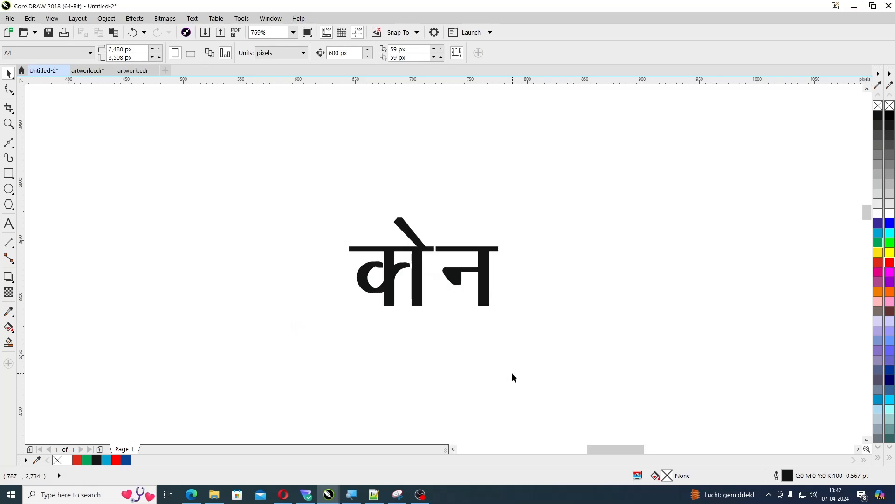
# Clear the Kruti Dev text and re-enter it as dksu to produce the Hindi word कोन
pyautogui.click(416, 295)
pyautogui.press('F8')
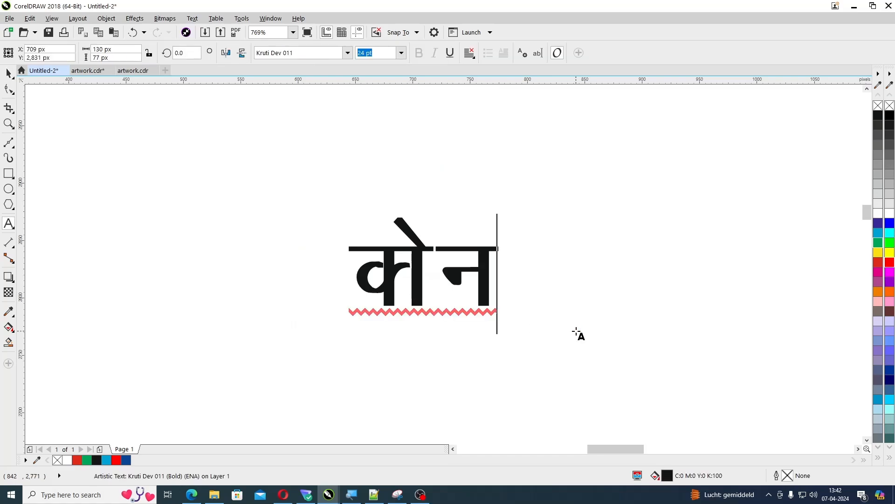
pyautogui.press('BackSpace')
pyautogui.press('BackSpace')
pyautogui.press('BackSpace')
pyautogui.press('BackSpace')
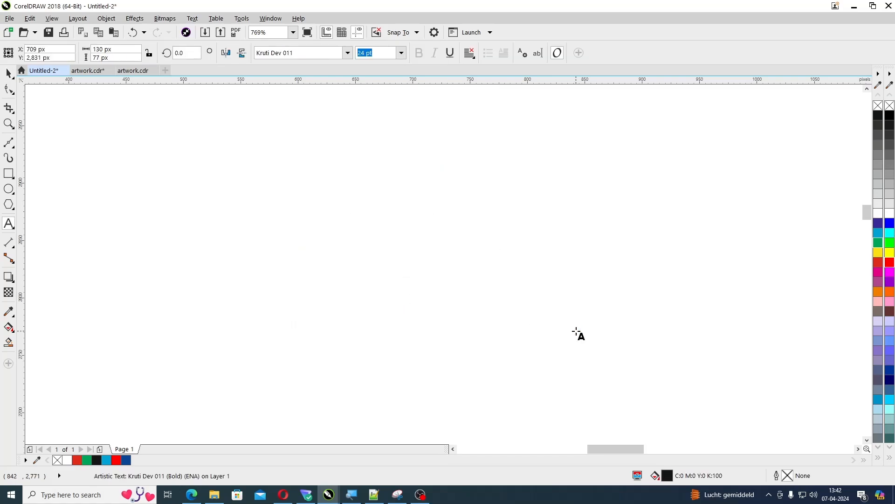
pyautogui.write('dksu')
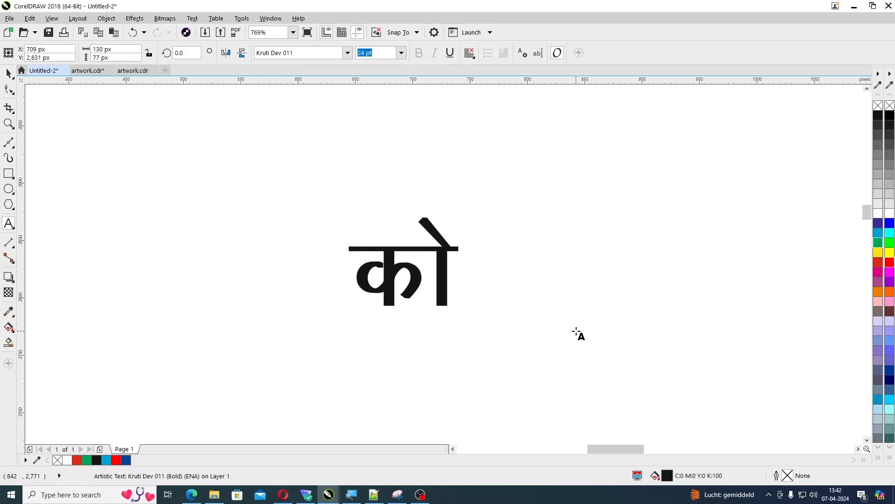
pyautogui.hotkey('ctrl', 'space')
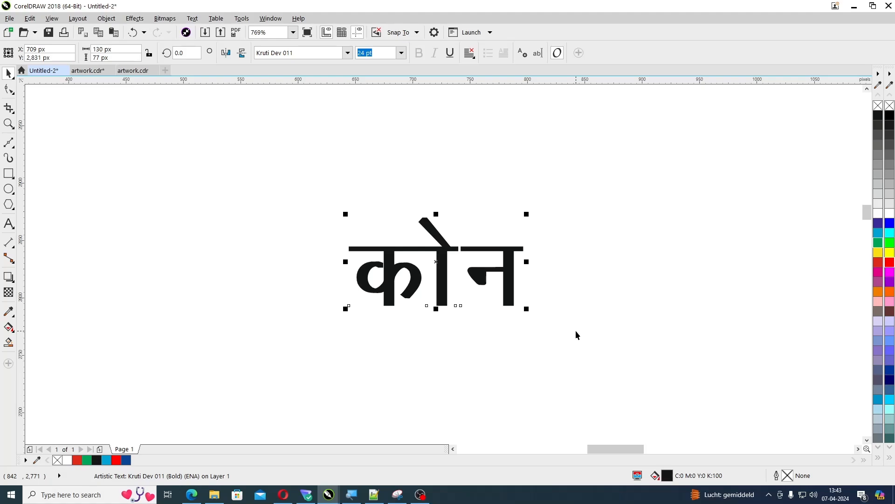
pyautogui.click(335, 402)
pyautogui.press('F8')
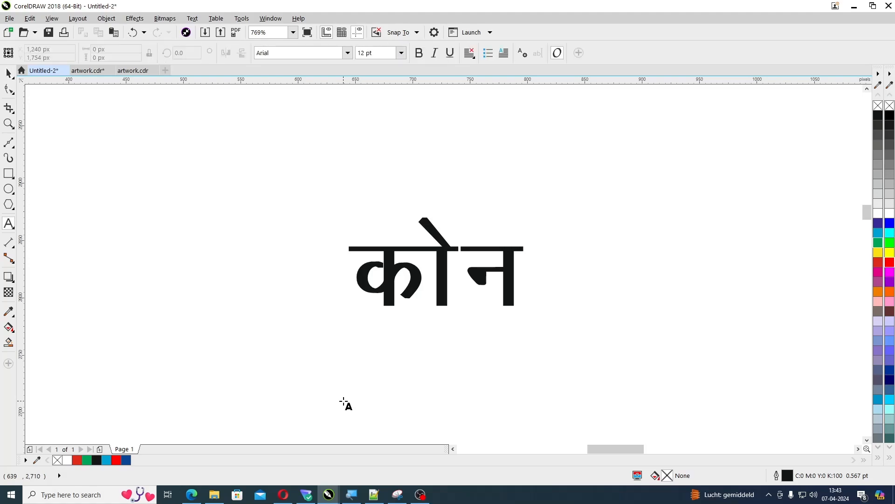
pyautogui.click(344, 404)
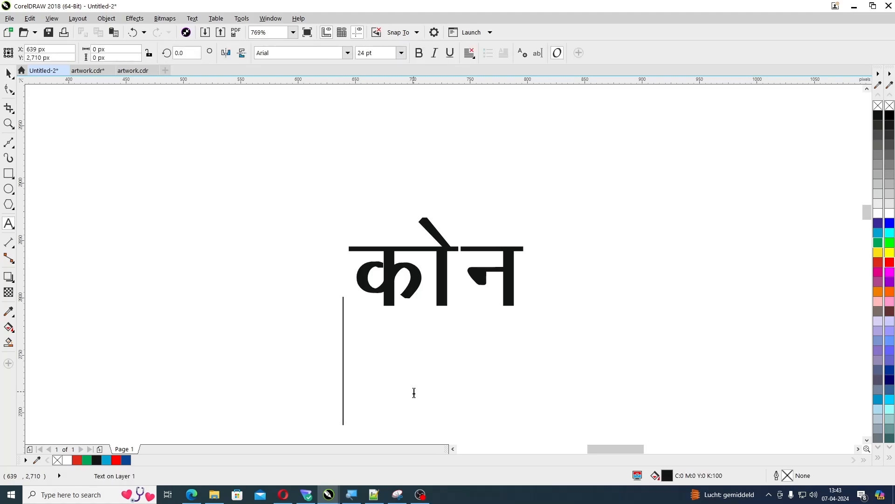
pyautogui.press('Escape')
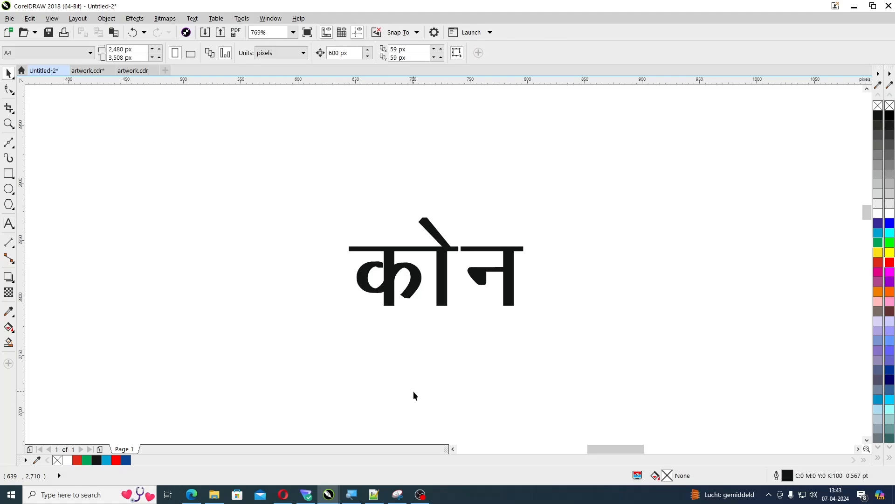
# Turn Capitalize first letter of sentences back on in the QuickCorrect options
pyautogui.hotkey('ctrl', 'j')
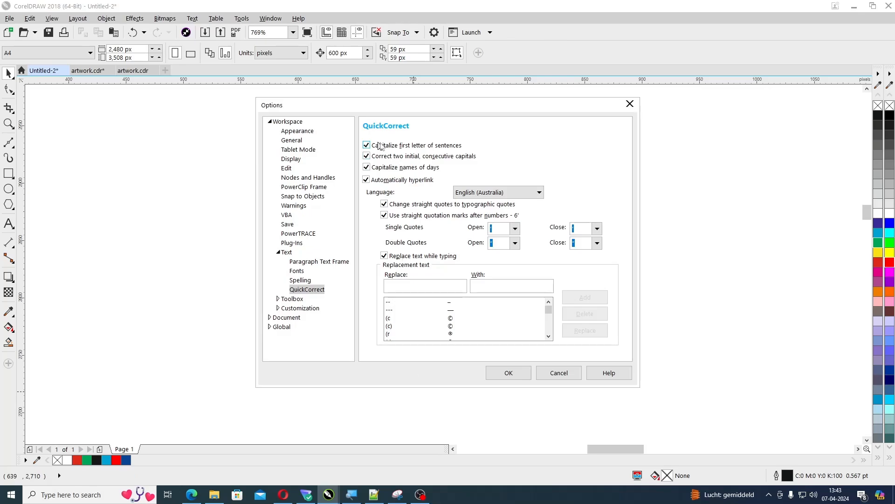
pyautogui.click(507, 373)
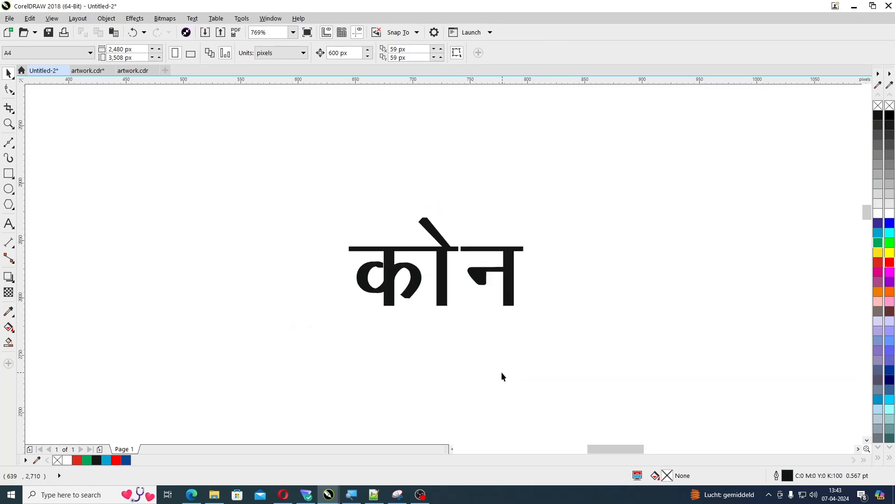
# Add the word don as Arial artistic text directly below the Hindi word, and deselect it
pyautogui.press('F8')
pyautogui.click(361, 387)
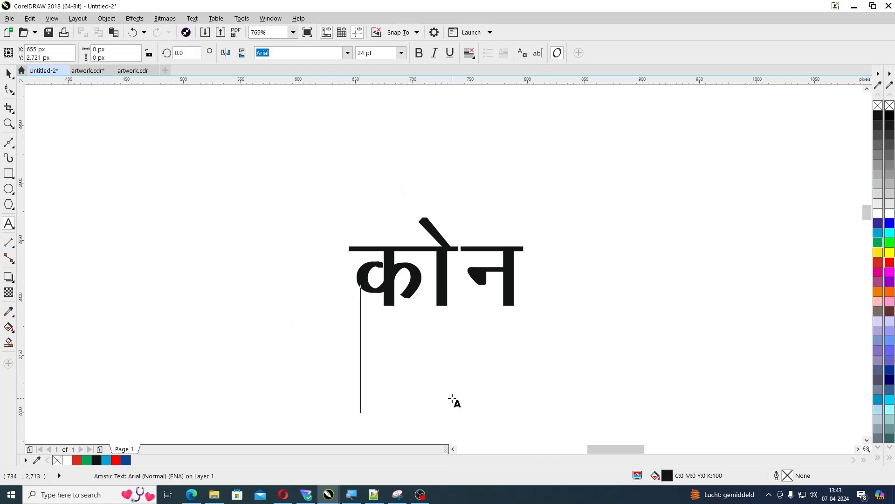
pyautogui.write('dong')
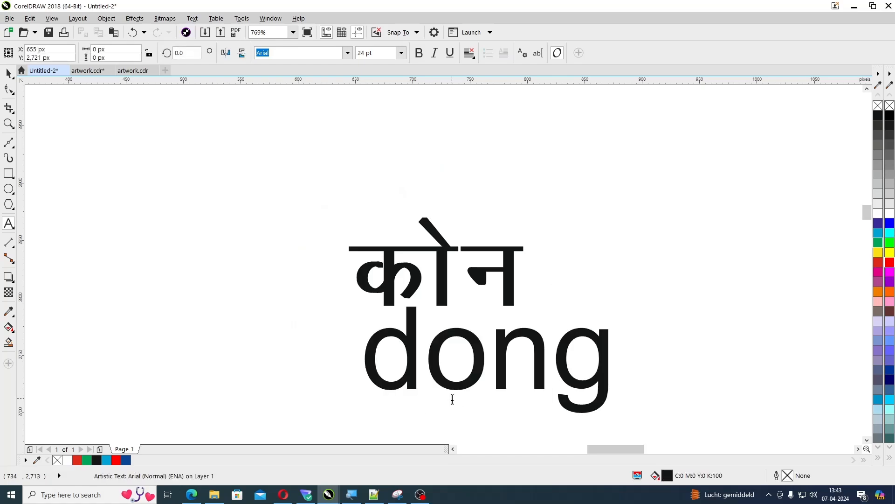
pyautogui.press('BackSpace')
pyautogui.press('BackSpace')
pyautogui.write('n')
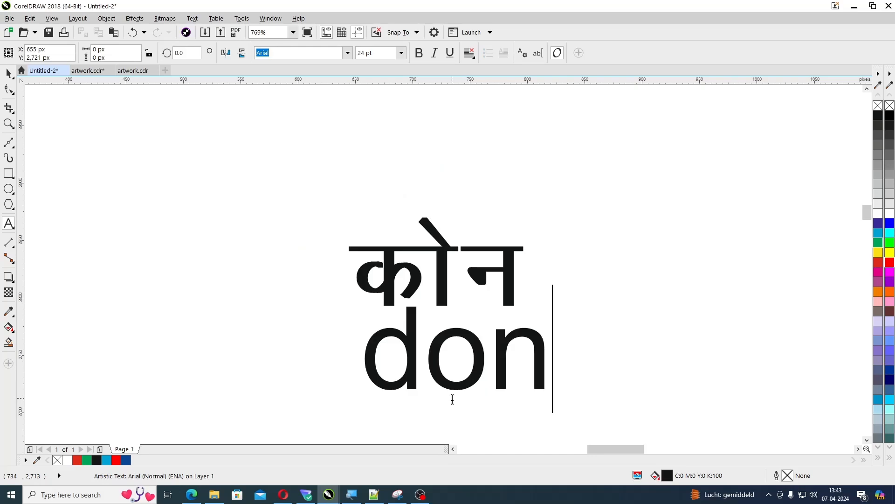
pyautogui.hotkey('ctrl', 'space')
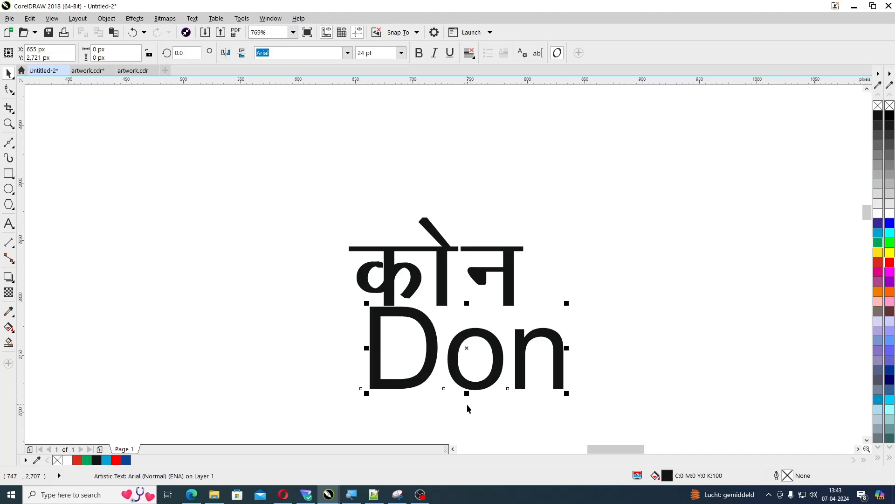
pyautogui.click(465, 411)
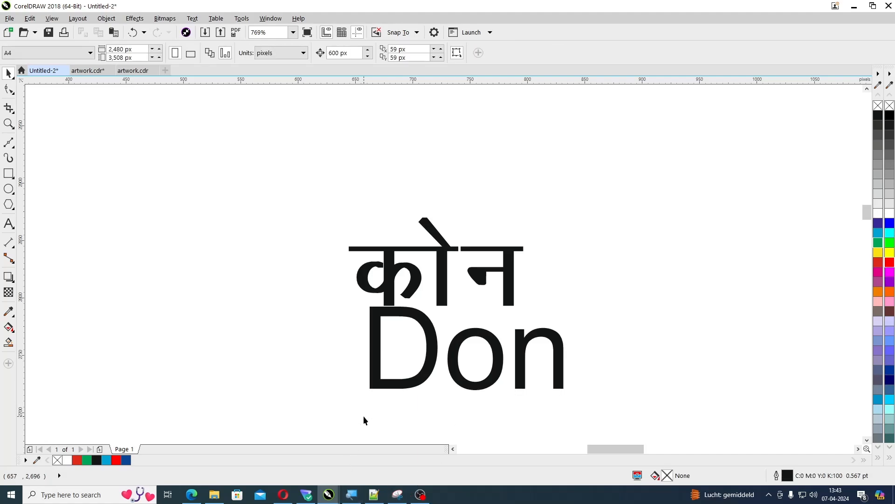
# Disable the QuickCorrect option Capitalize first letter of sentences again
pyautogui.hotkey('ctrl', 'j')
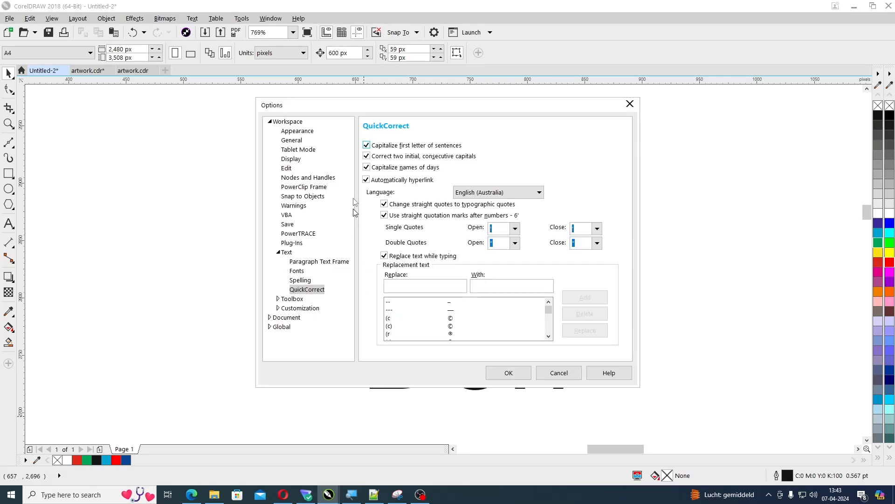
pyautogui.click(367, 146)
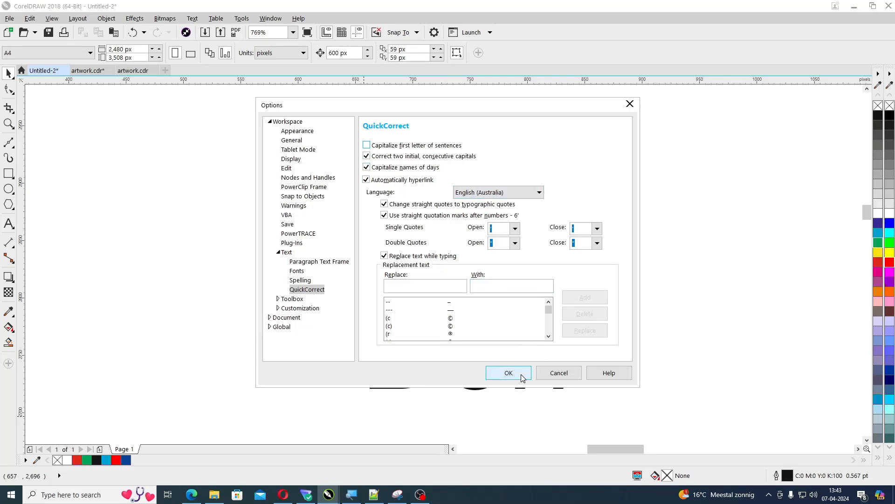
pyautogui.click(508, 373)
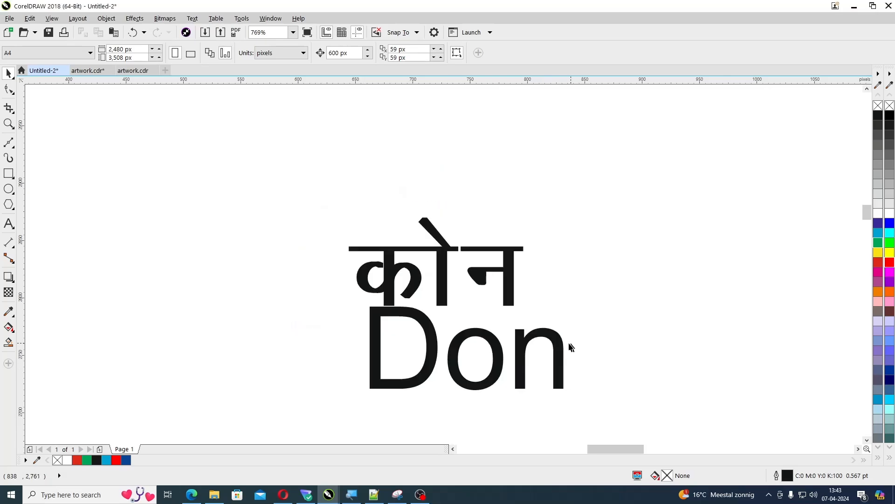
# Replace the last two letters of the English word with On, and finish editing the text
pyautogui.click(558, 345)
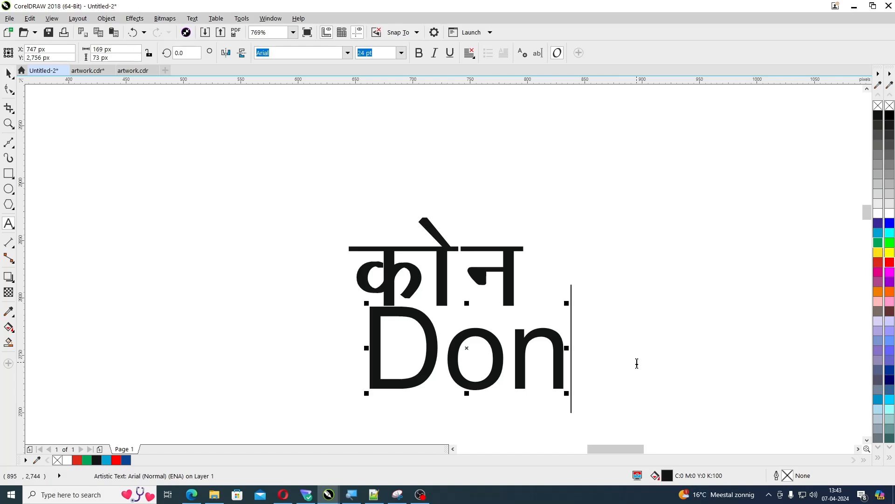
pyautogui.press('BackSpace')
pyautogui.press('BackSpace')
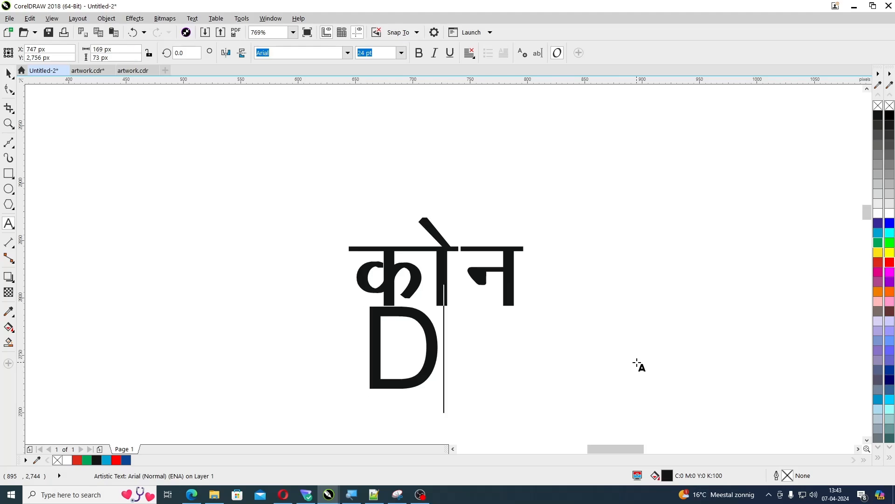
pyautogui.write('On')
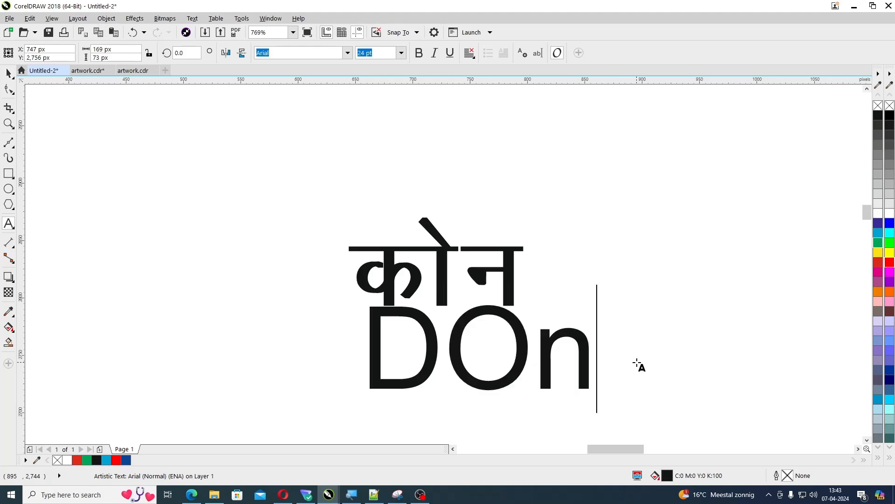
pyautogui.press('Escape')
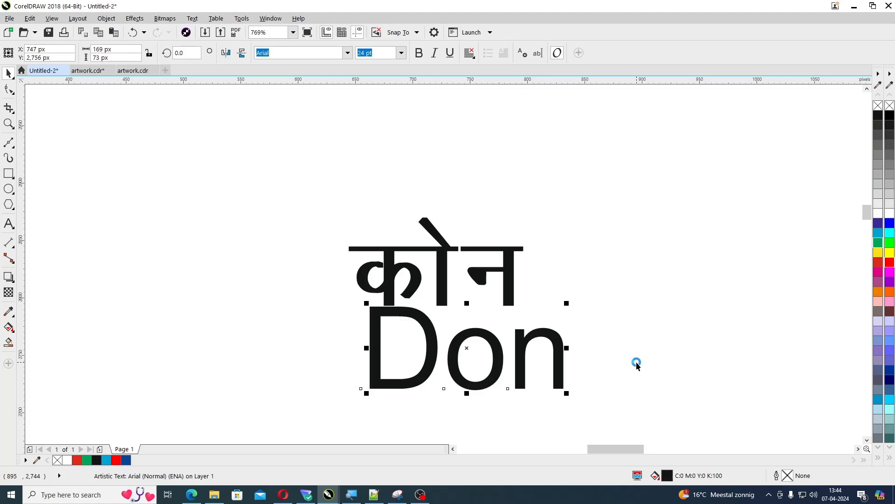
# Turn off the QuickCorrect options for two initial capitals, names of days, automatic hyperlinks, typographic quotes and straight quotation marks after numbers
pyautogui.hotkey('ctrl', 'j')
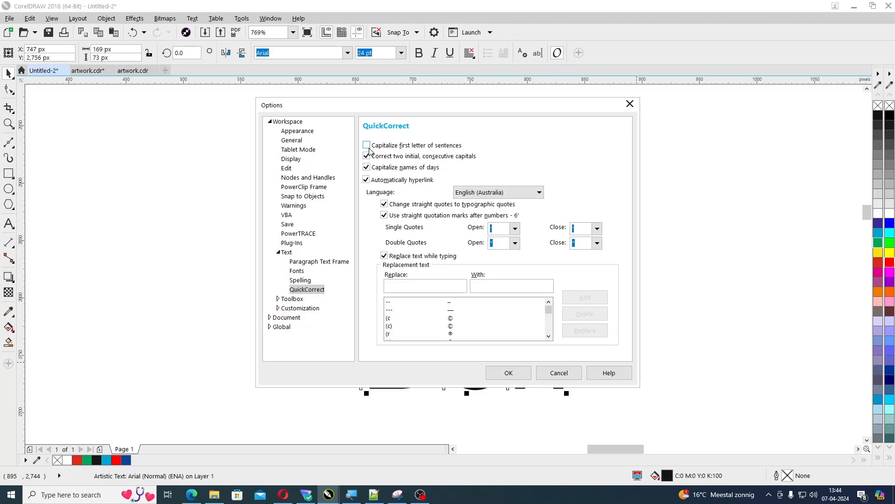
pyautogui.click(385, 161)
pyautogui.click(366, 182)
pyautogui.click(384, 204)
pyautogui.click(385, 216)
pyautogui.click(510, 374)
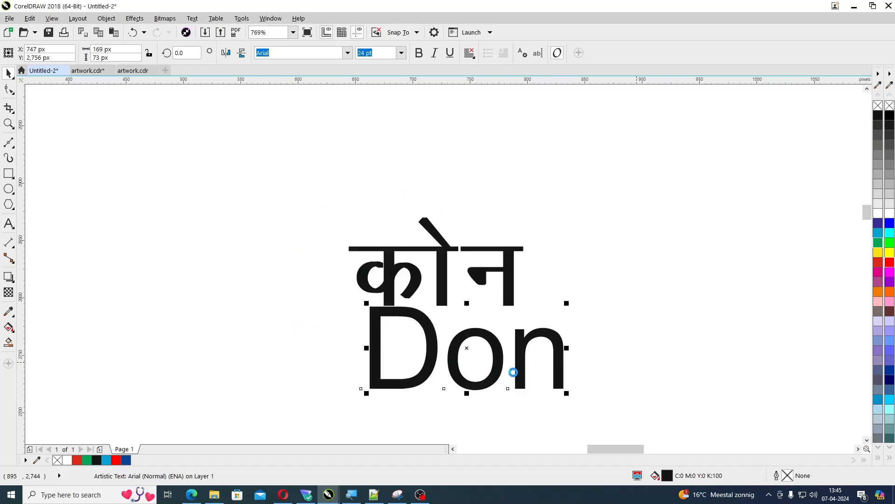
# Add the artistic text (c) in Arial above the Hindi word, and finish editing
pyautogui.click(383, 178)
pyautogui.press('F8')
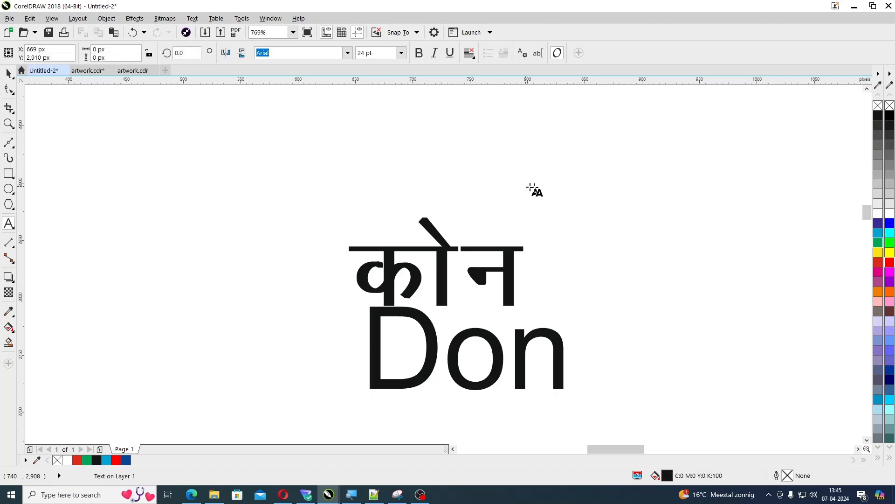
pyautogui.click(867, 90)
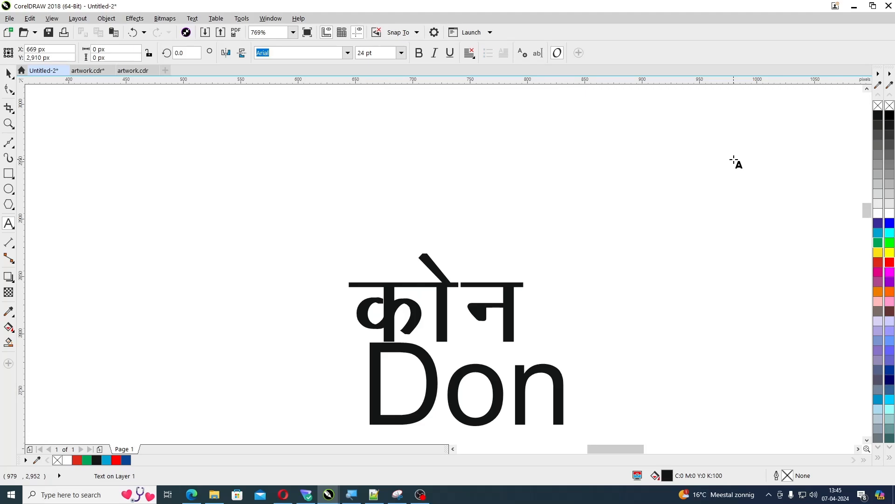
pyautogui.write('(c')
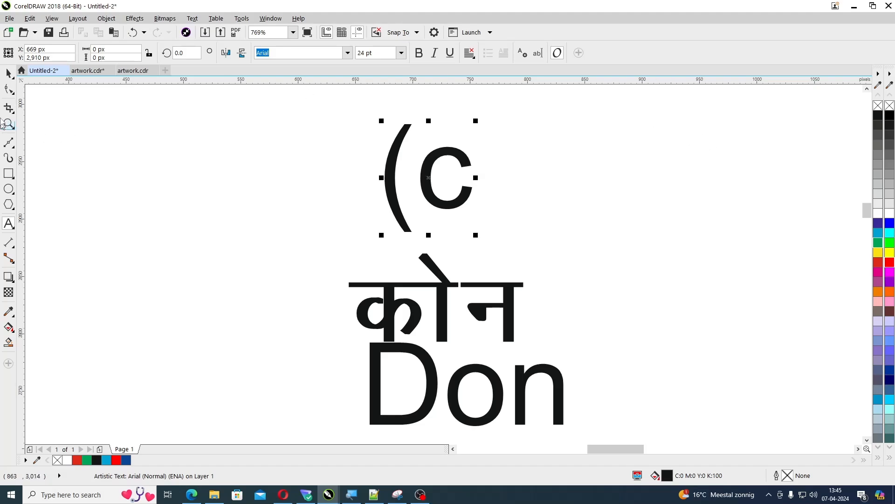
pyautogui.write(')')
pyautogui.click(7, 74)
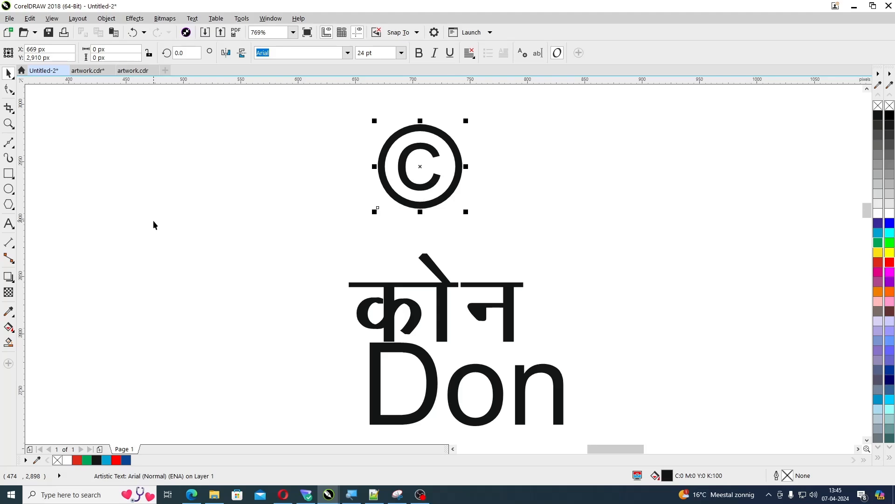
# Replace the copyright symbol above the Hindi word with the text (Control)
pyautogui.doubleClick(411, 231)
pyautogui.press('BackSpace')
pyautogui.write('(')
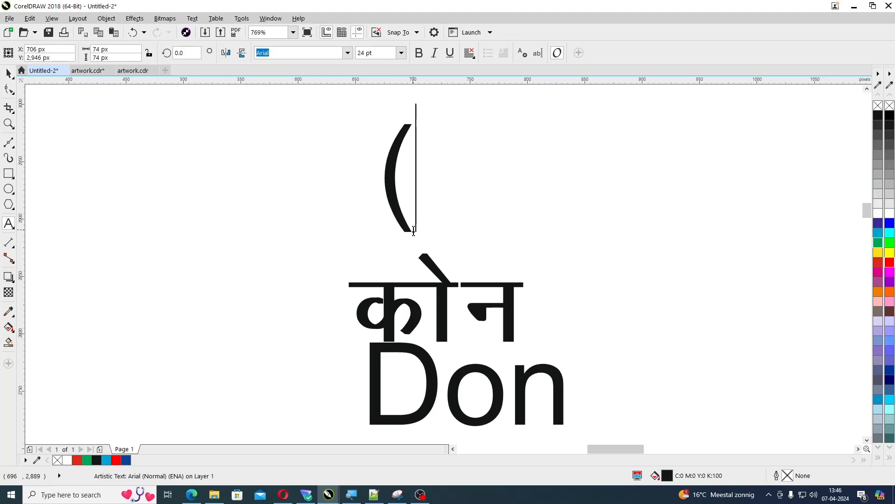
pyautogui.write('Con')
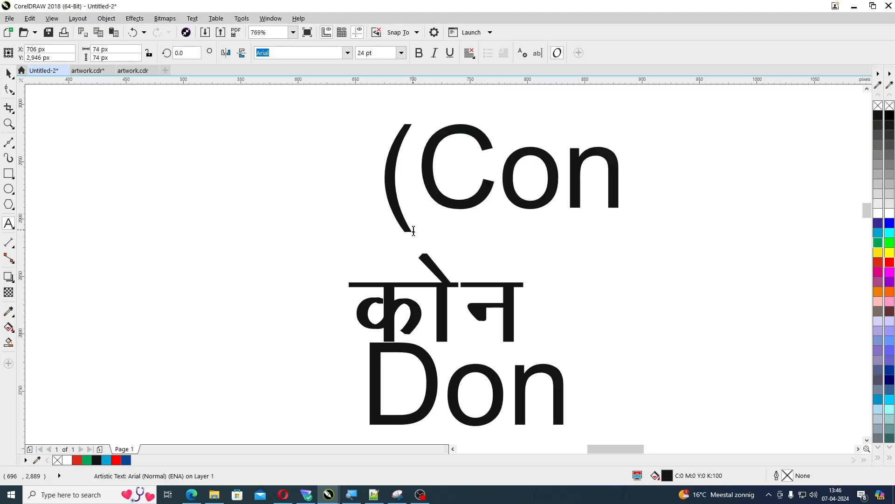
pyautogui.write('tro')
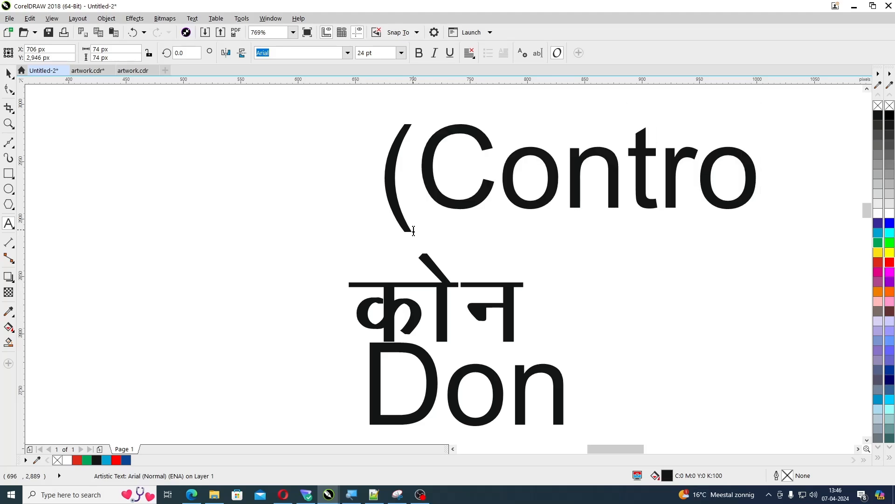
pyautogui.write('l)')
# Shorten the text above the Hindi word to (C and finish editing
pyautogui.press('BackSpace')
pyautogui.press('BackSpace')
pyautogui.press('BackSpace')
pyautogui.press('BackSpace')
pyautogui.press('BackSpace')
pyautogui.press('BackSpace')
pyautogui.press('BackSpace')
pyautogui.press('Escape')
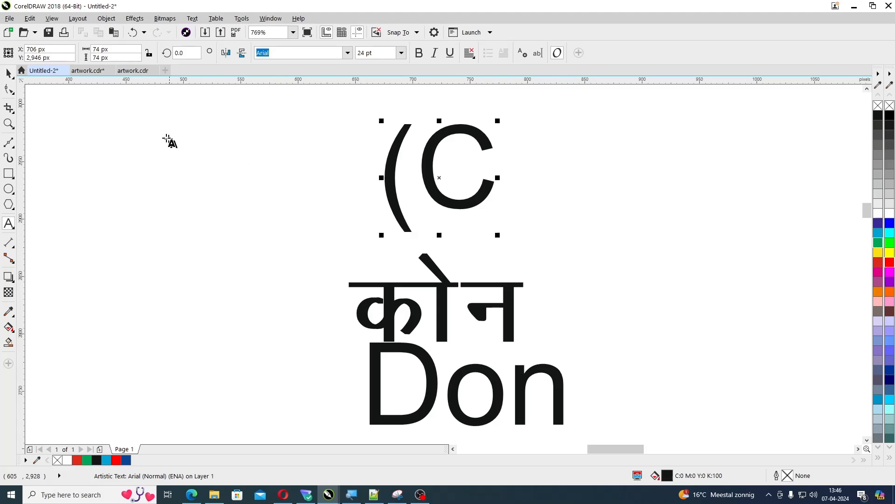
pyautogui.click(8, 73)
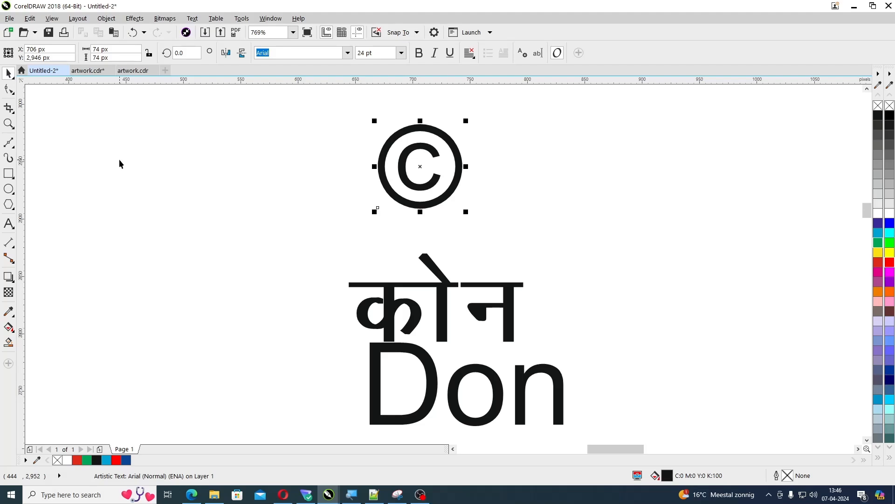
# Turn off Replace text while typing in the QuickCorrect options
pyautogui.hotkey('ctrl', 'j')
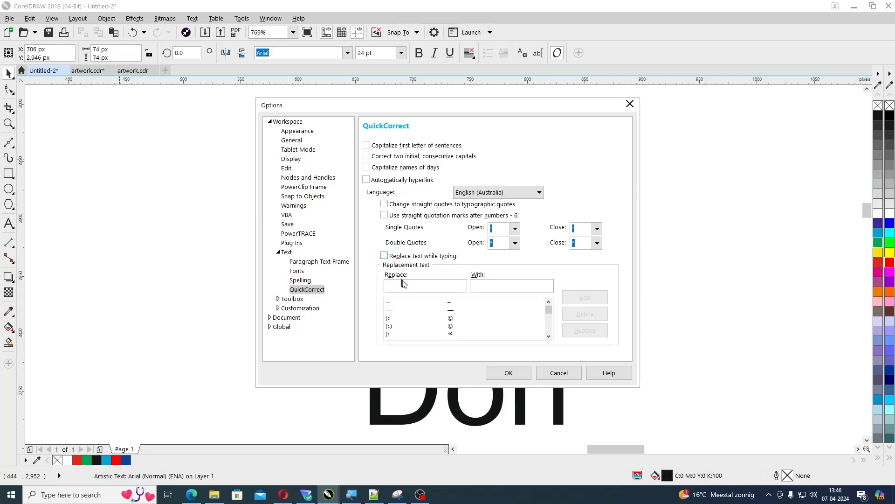
pyautogui.click(516, 373)
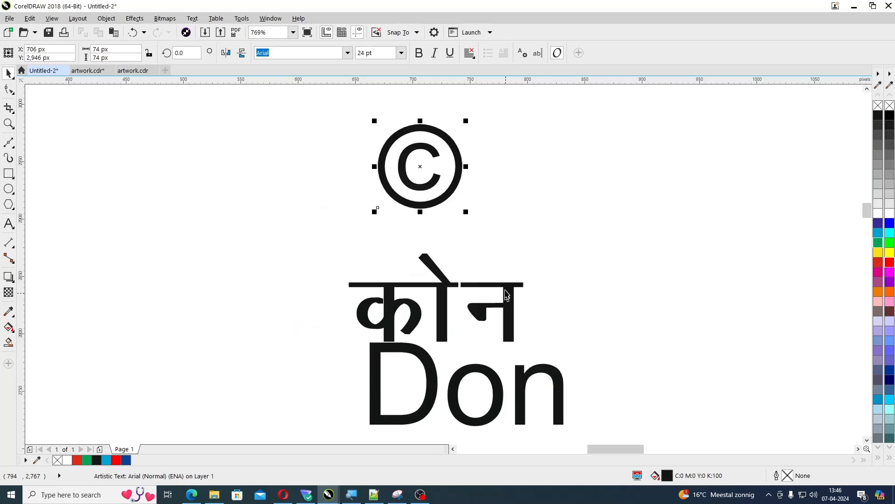
# Replace the copyright symbol above the Hindi word with (C, then deselect the text
pyautogui.press('F8')
pyautogui.click(467, 194)
pyautogui.press('BackSpace')
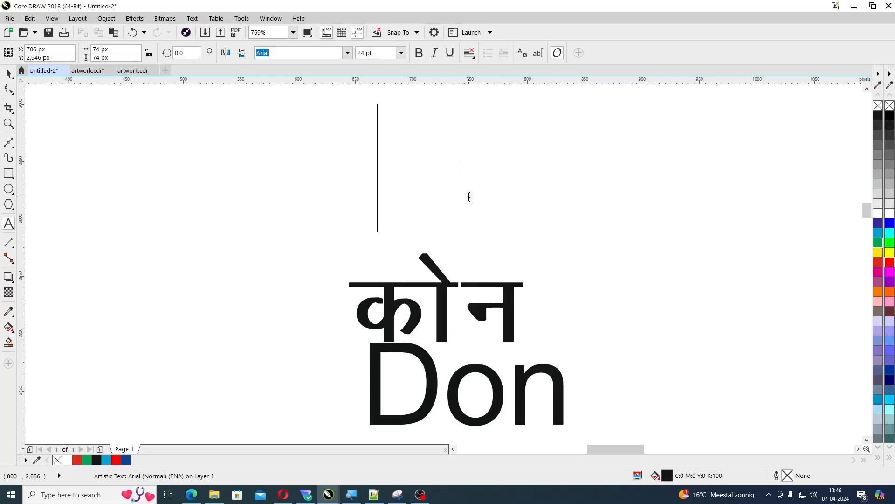
pyautogui.write('(C')
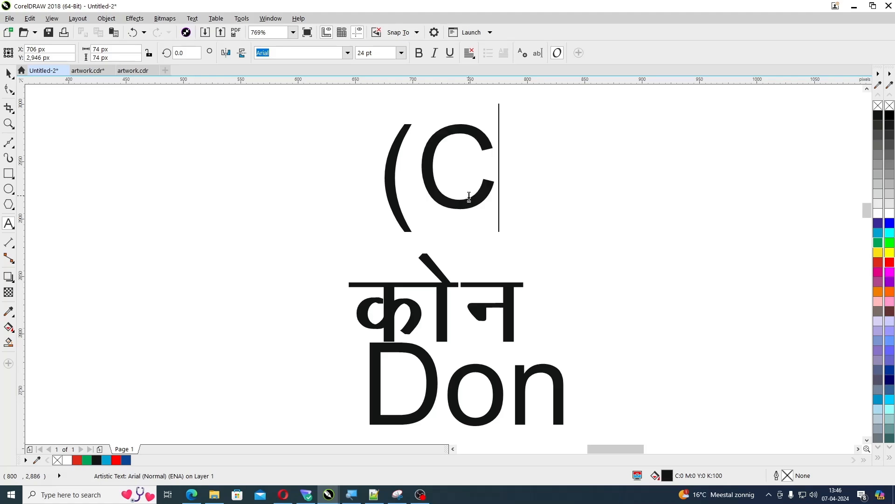
pyautogui.hotkey('ctrl', 'space')
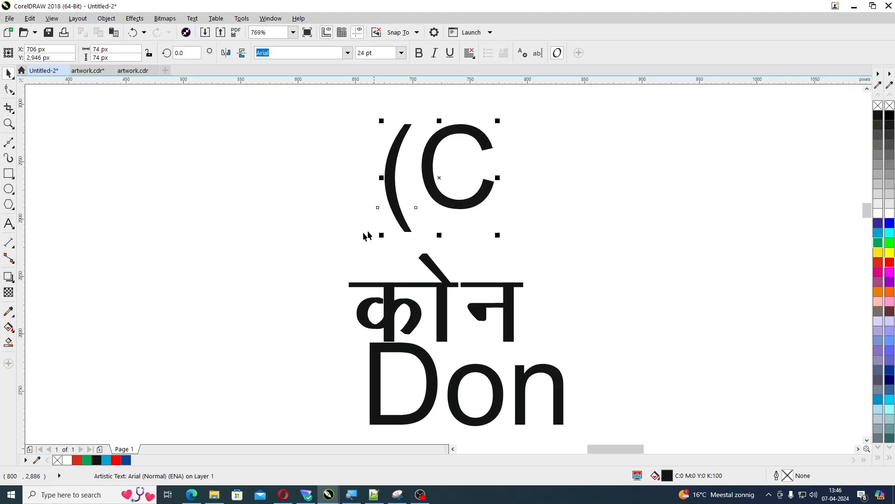
pyautogui.click(259, 256)
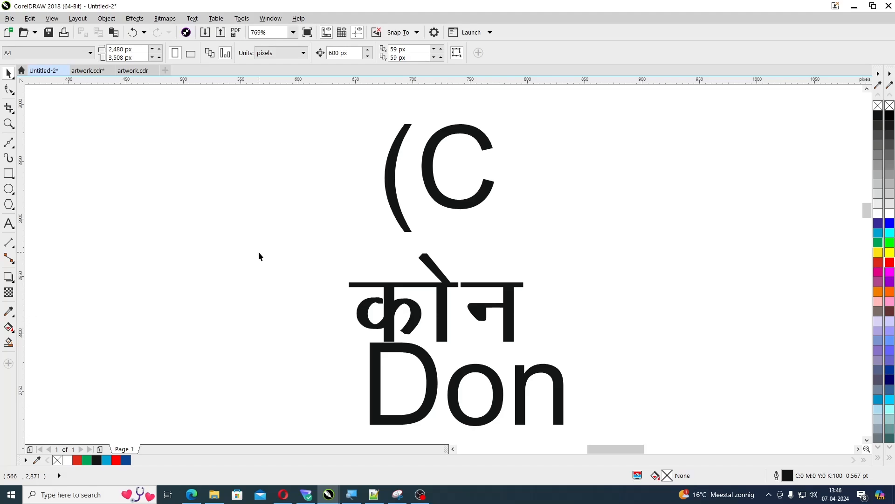
pyautogui.hotkey('ctrl', 'j')
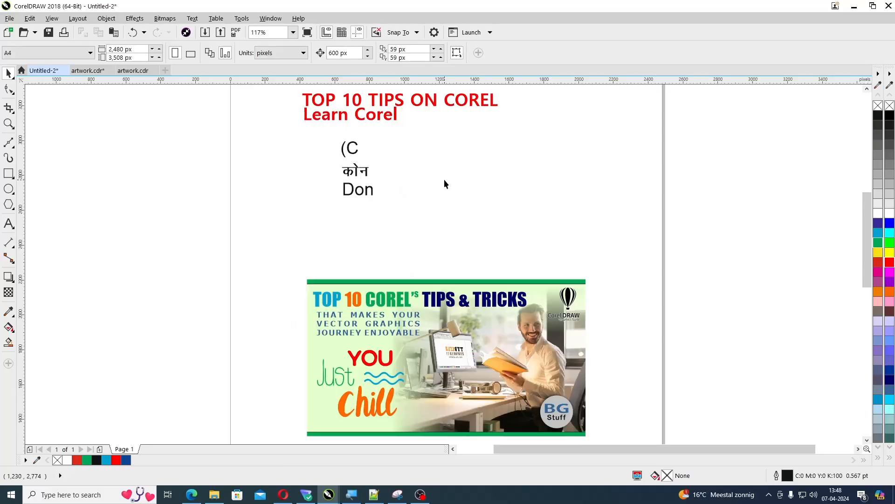
pyautogui.click(190, 20)
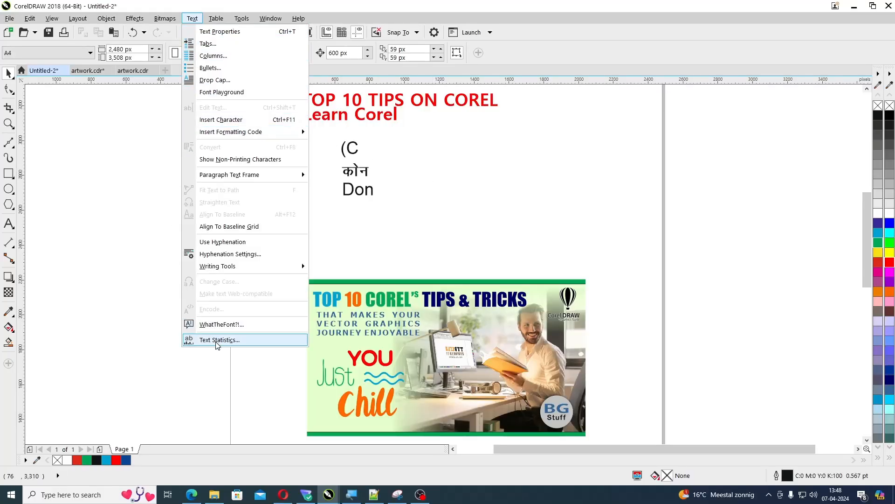
pyautogui.click(413, 247)
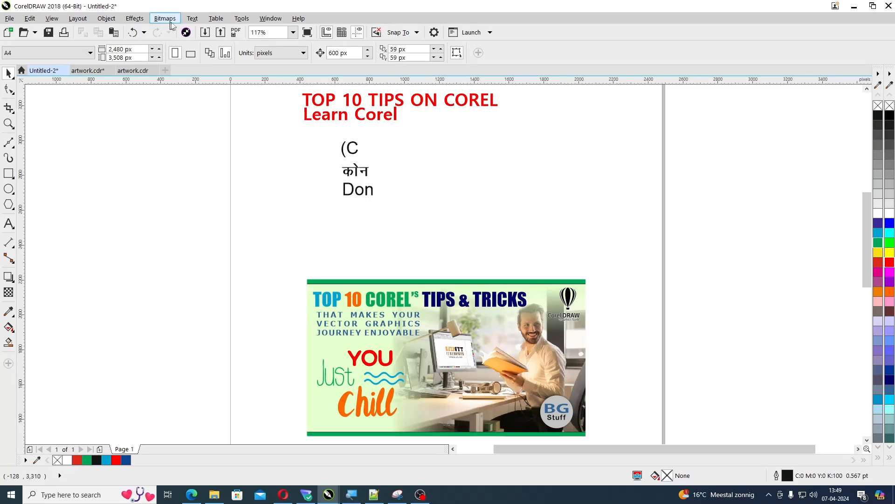
# Examine the text statistics for the whole document, including the full list of fonts used, and close them
pyautogui.click(192, 18)
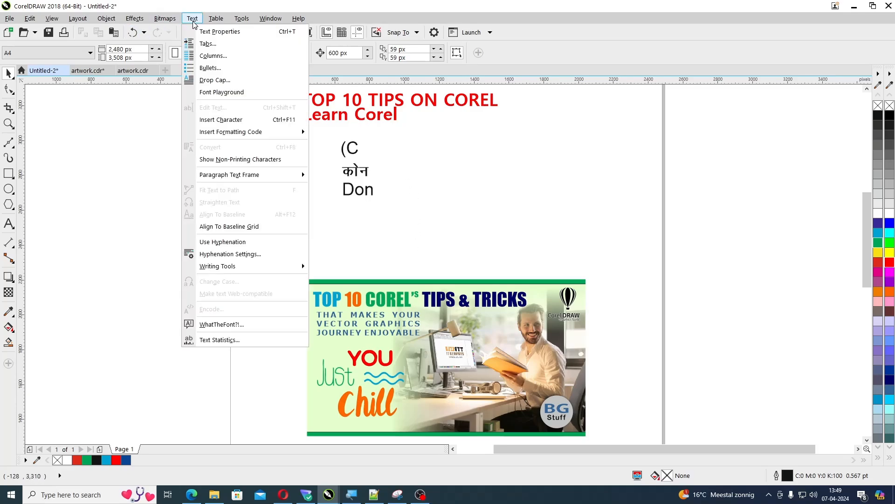
pyautogui.click(226, 340)
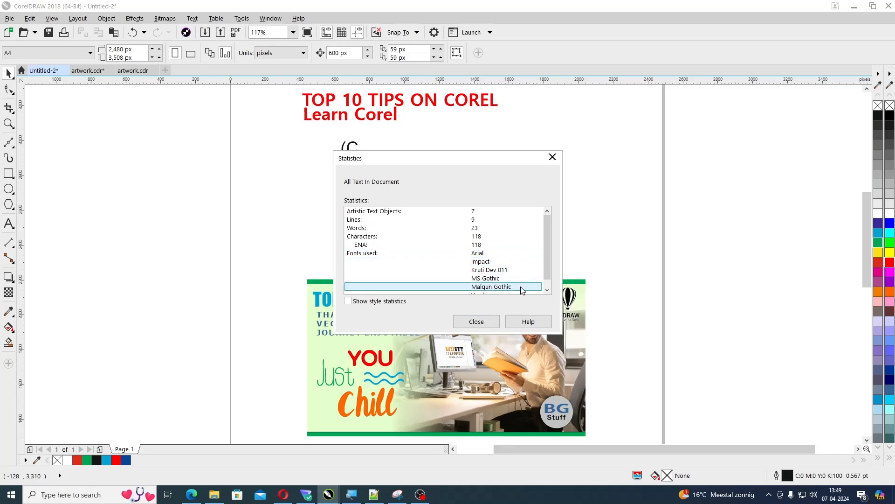
pyautogui.click(547, 291)
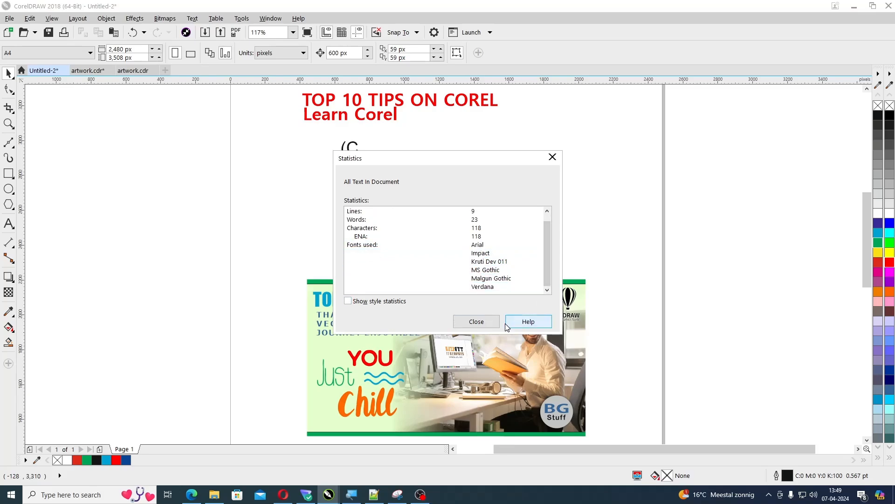
pyautogui.click(476, 322)
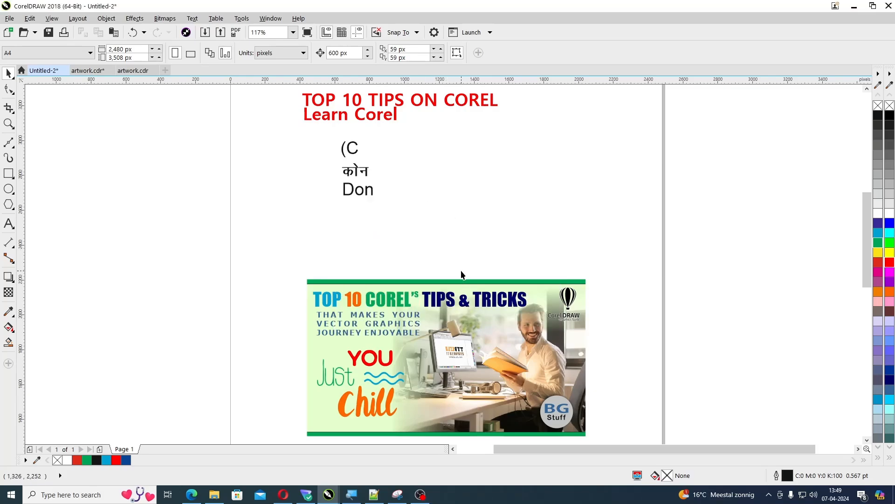
# Check the number of artistic text objects in the document's text statistics, and close them
pyautogui.click(134, 18)
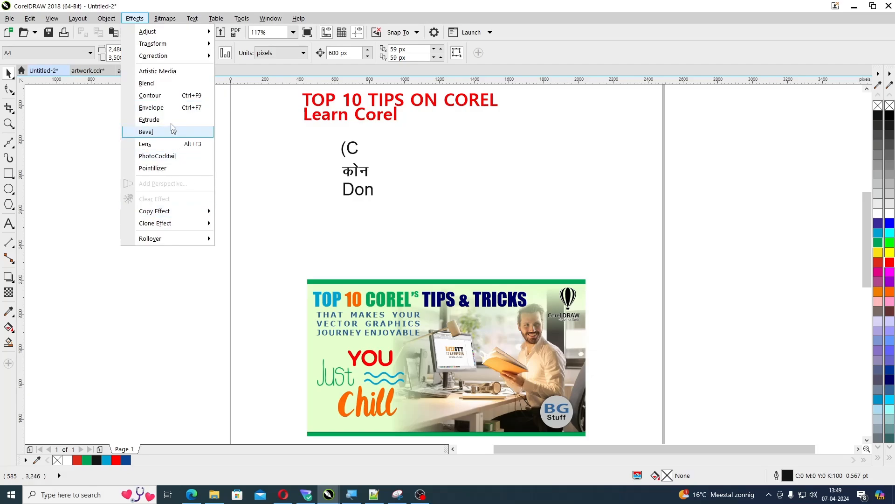
pyautogui.moveTo(192, 18)
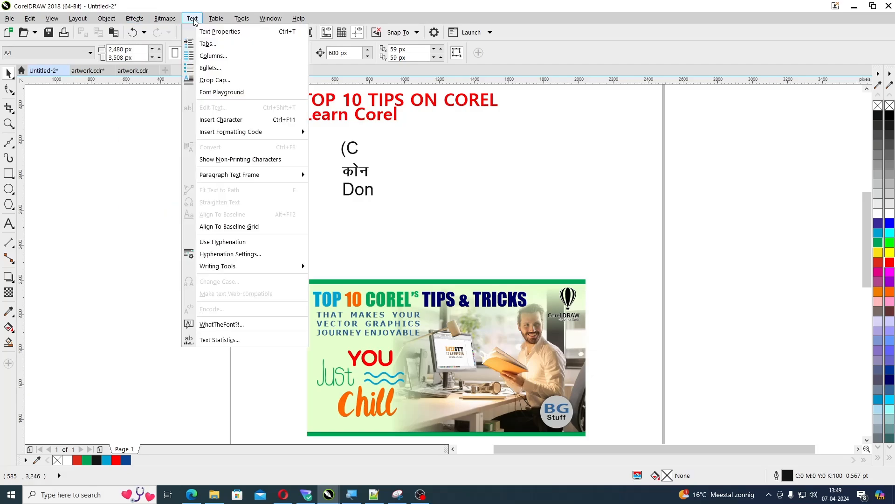
pyautogui.click(233, 339)
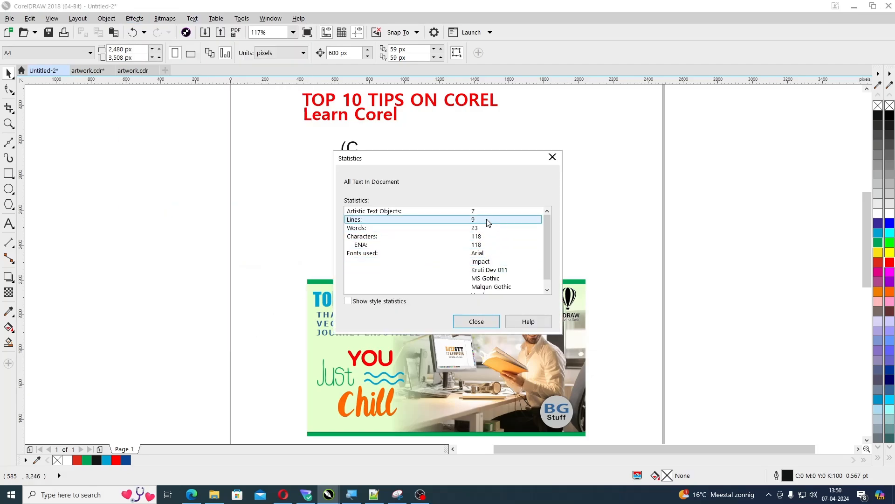
pyautogui.click(385, 211)
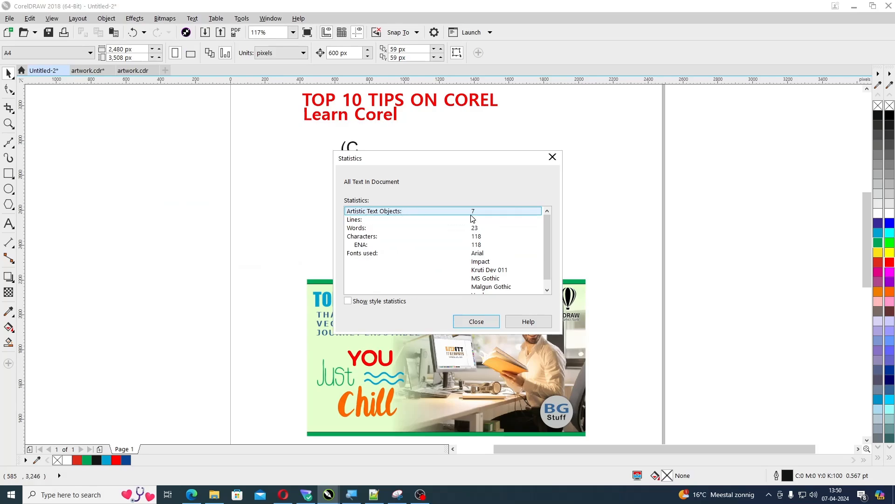
pyautogui.click(488, 324)
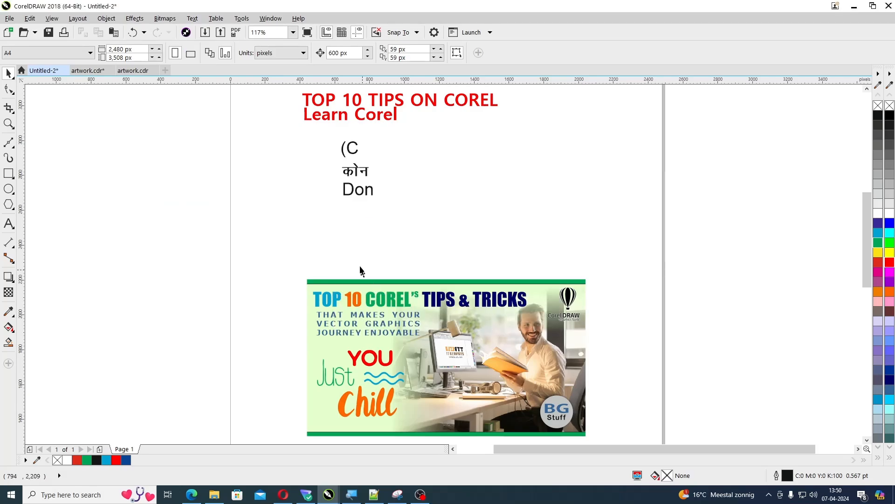
# Convert the two red headings, TOP 10 TIPS ON COREL and Learn Corel, to curves and deselect them
pyautogui.click(328, 101)
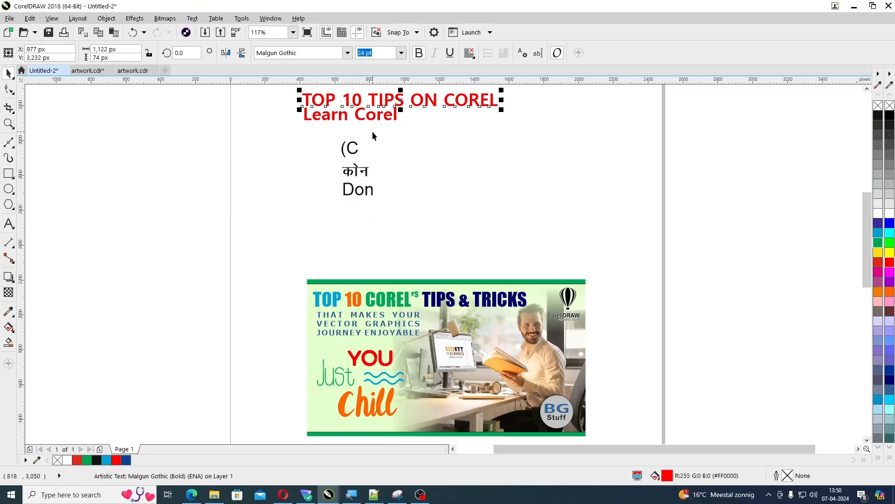
pyautogui.hotkey('ctrl', 'q')
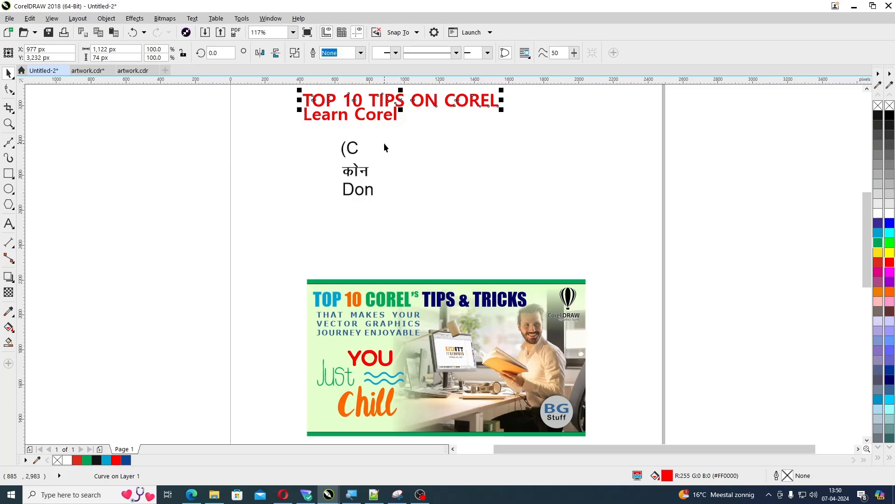
pyautogui.click(381, 119)
pyautogui.click(385, 119)
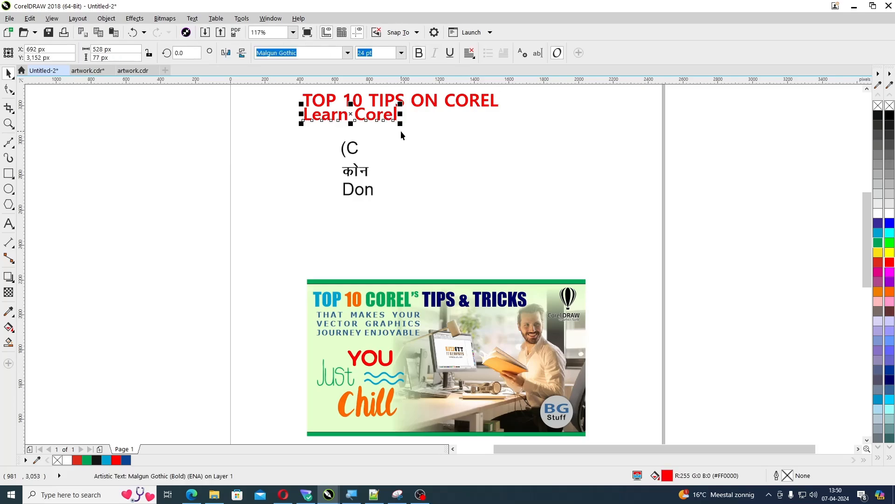
pyautogui.hotkey('ctrl', 'q')
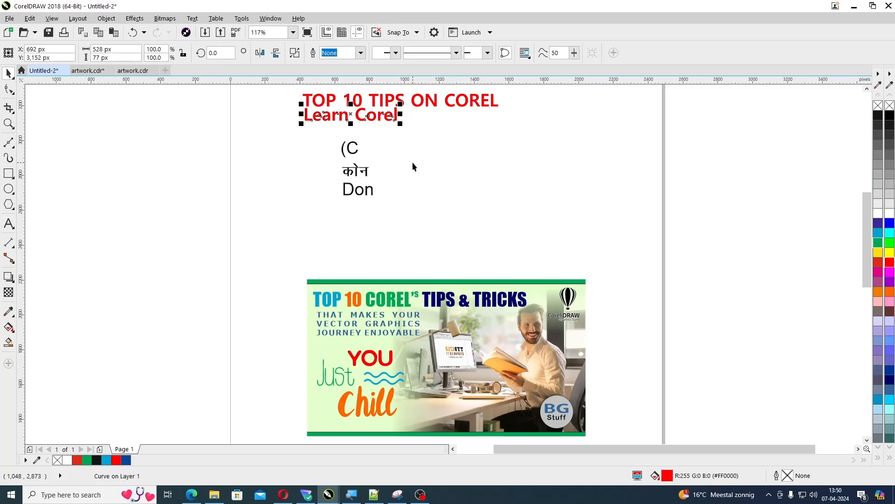
pyautogui.click(412, 161)
# Check the artistic text object count and fonts used in the document's text statistics, and close them
pyautogui.click(192, 18)
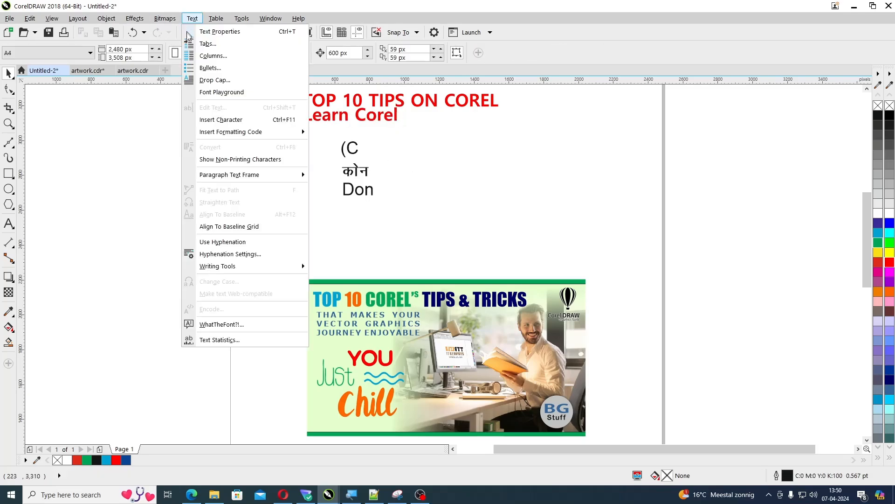
pyautogui.click(223, 340)
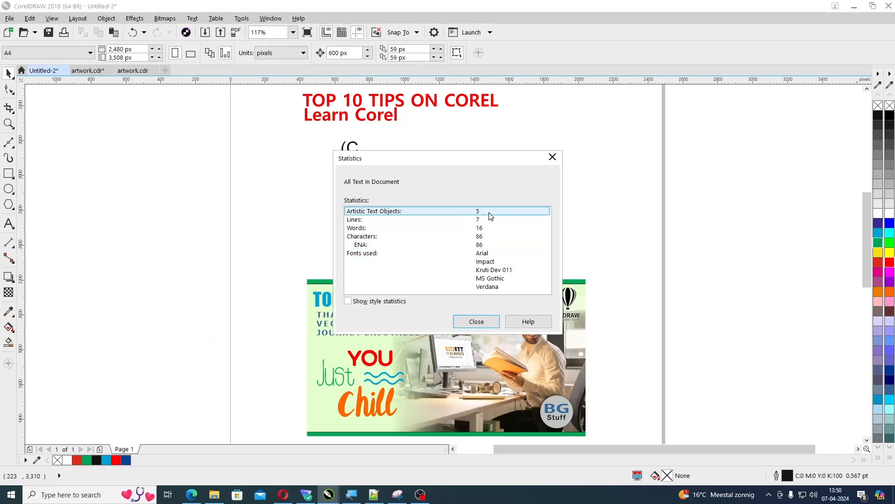
pyautogui.click(481, 321)
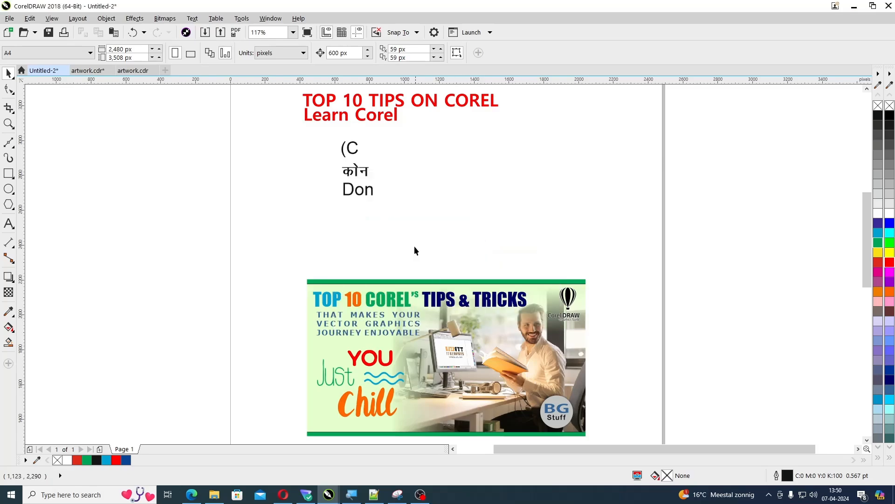
# Convert the three black text objects below the headings to curves, and recheck the document's text statistics
pyautogui.moveTo(313, 133); pyautogui.dragTo(413, 200)
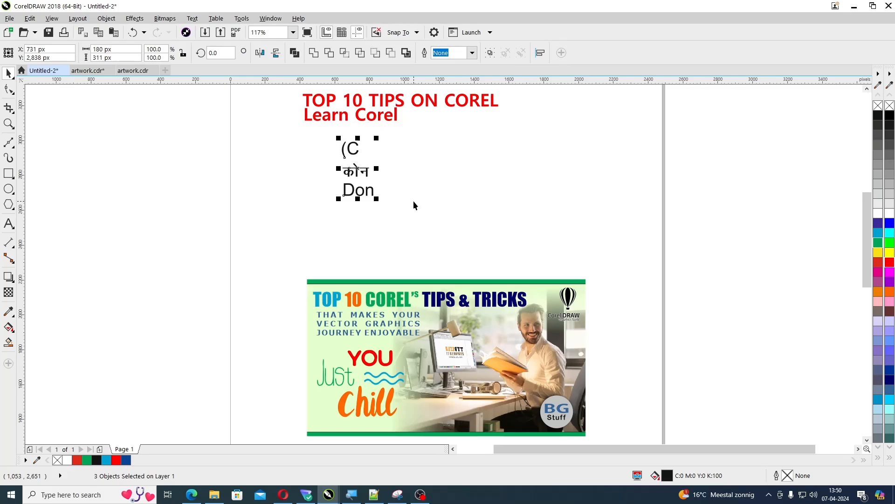
pyautogui.click(413, 207)
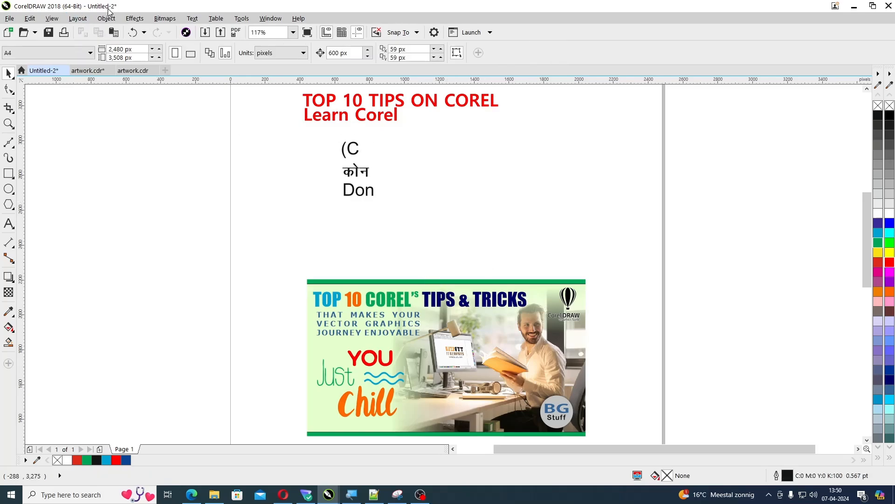
pyautogui.click(193, 18)
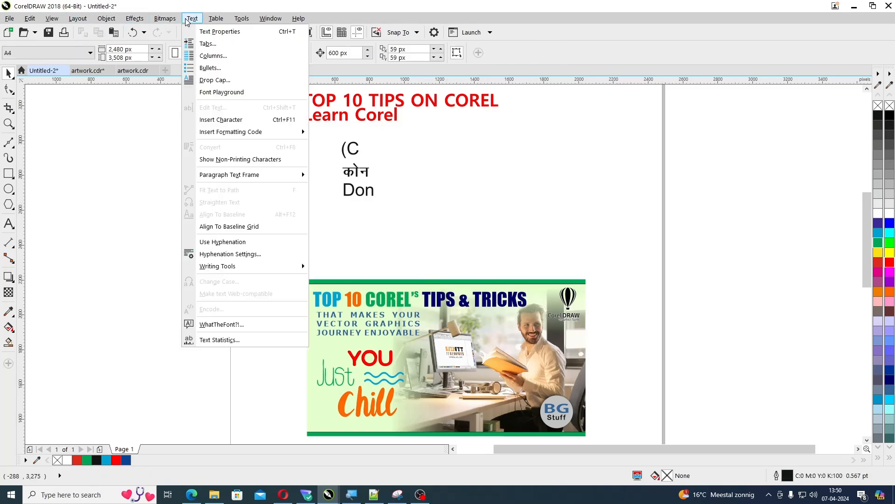
pyautogui.click(242, 344)
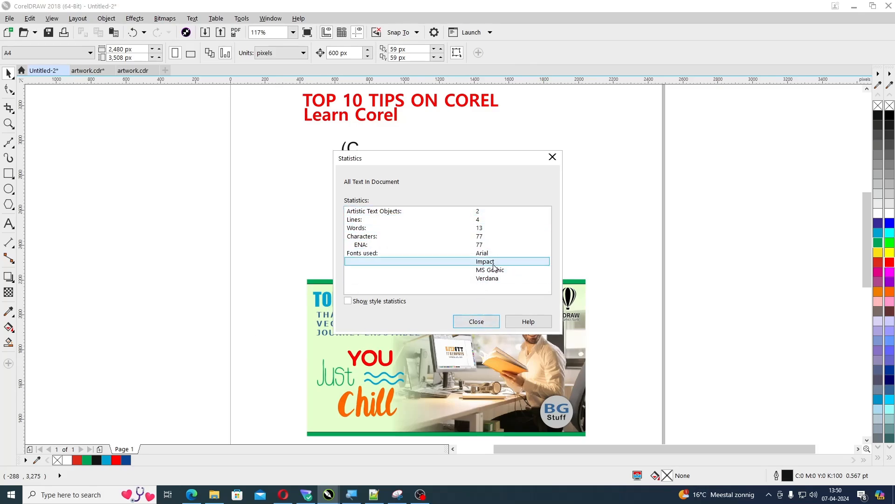
pyautogui.click(484, 326)
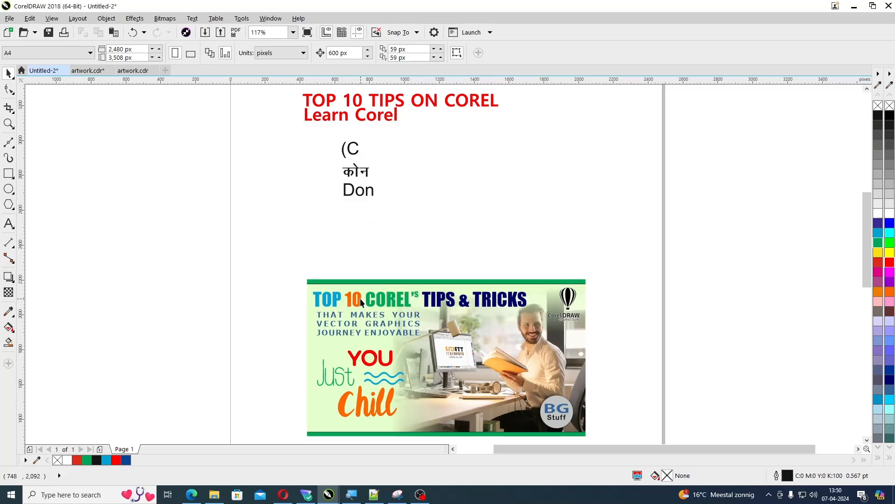
# Ungroup the banner and convert its TOP 10 COREL'S TIPS & TRICKS title and the tagline below it to curves
pyautogui.click(350, 302)
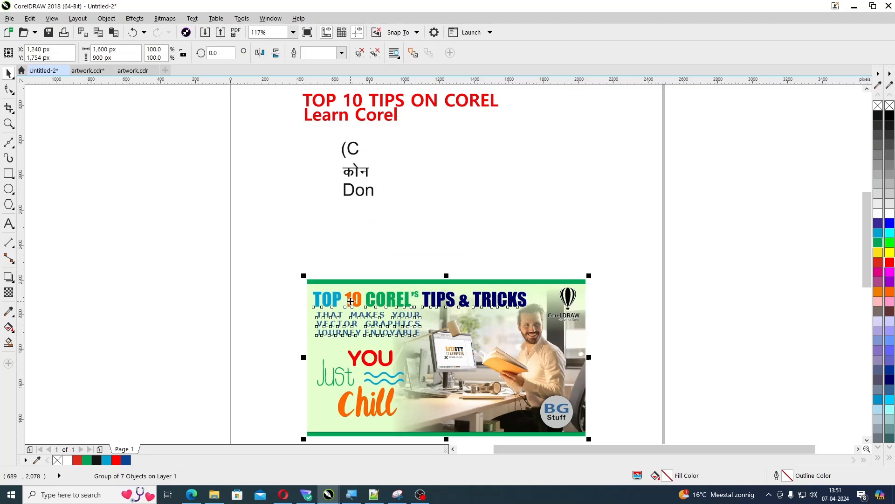
pyautogui.hotkey('ctrl', 'u')
pyautogui.moveTo(282, 251); pyautogui.dragTo(536, 310)
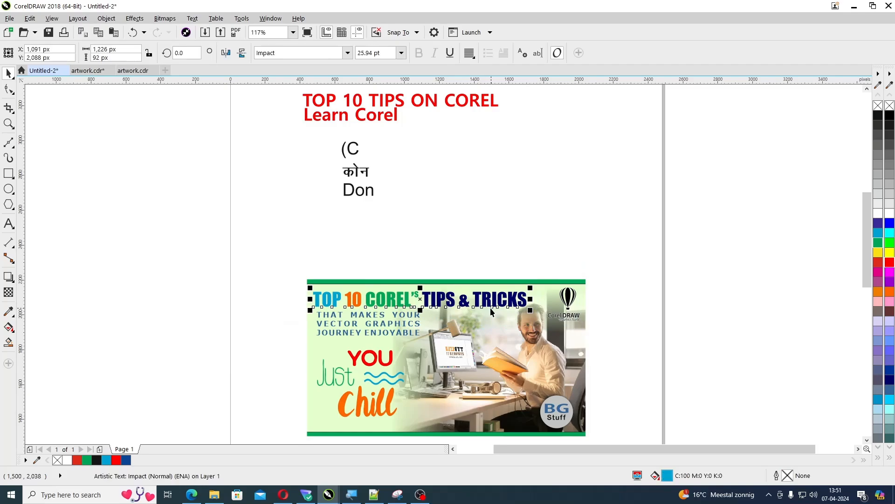
pyautogui.hotkey('ctrl', 'g')
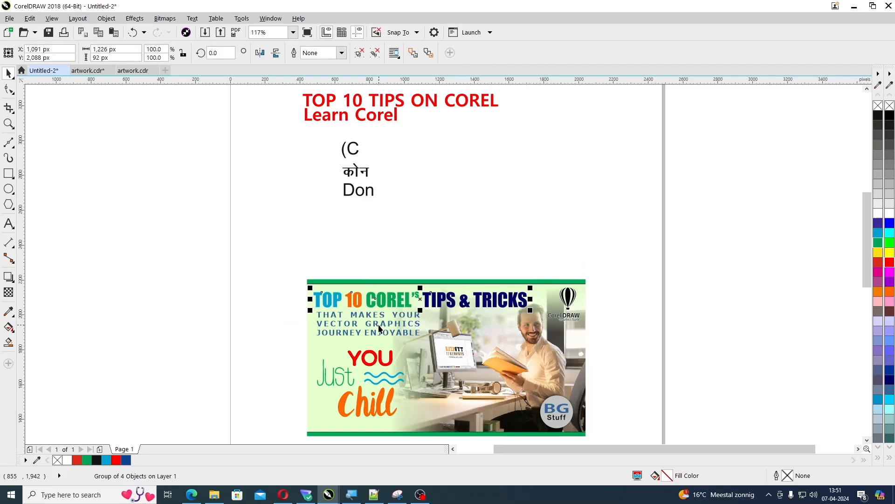
pyautogui.click(379, 328)
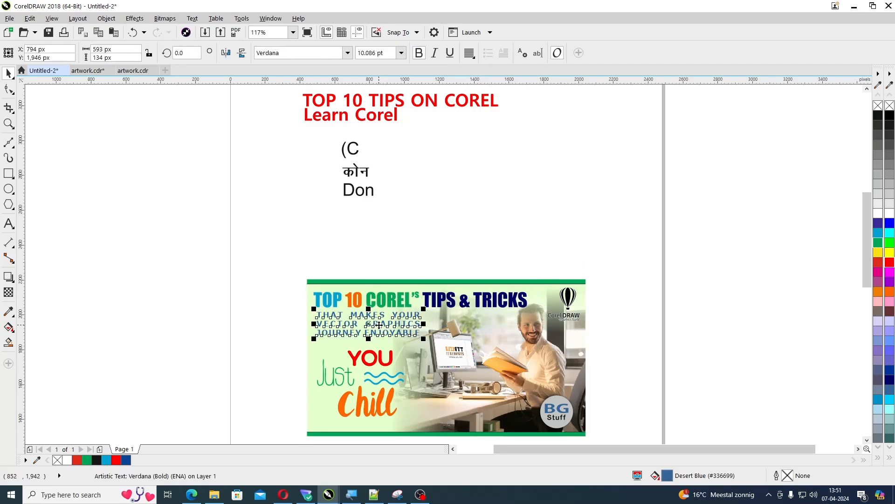
pyautogui.hotkey('ctrl', 'q')
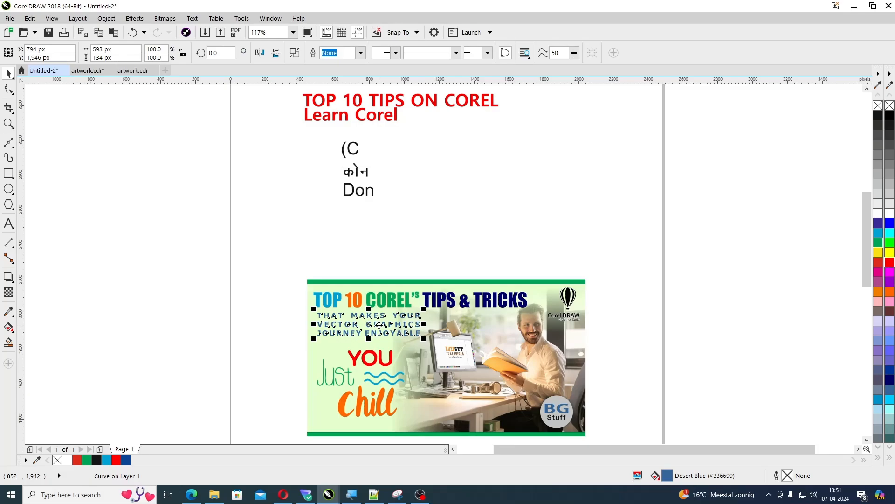
# Check the document's text statistics for any remaining live text, and close them
pyautogui.click(212, 244)
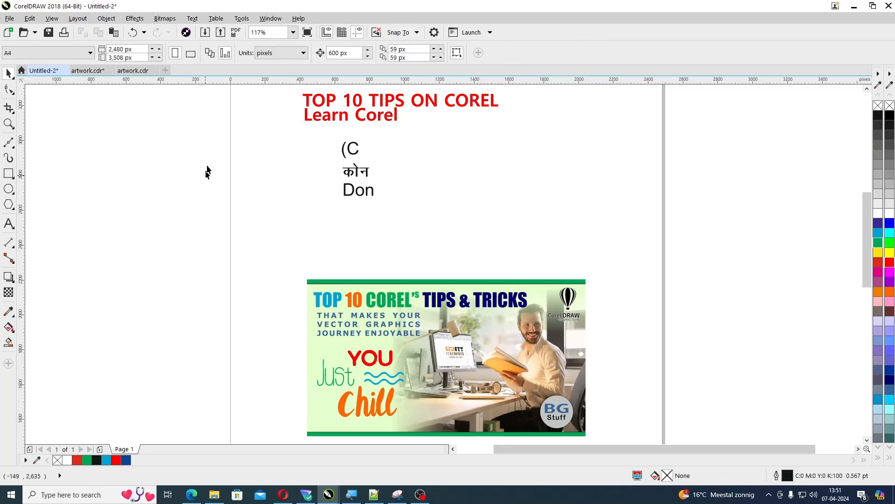
pyautogui.click(191, 18)
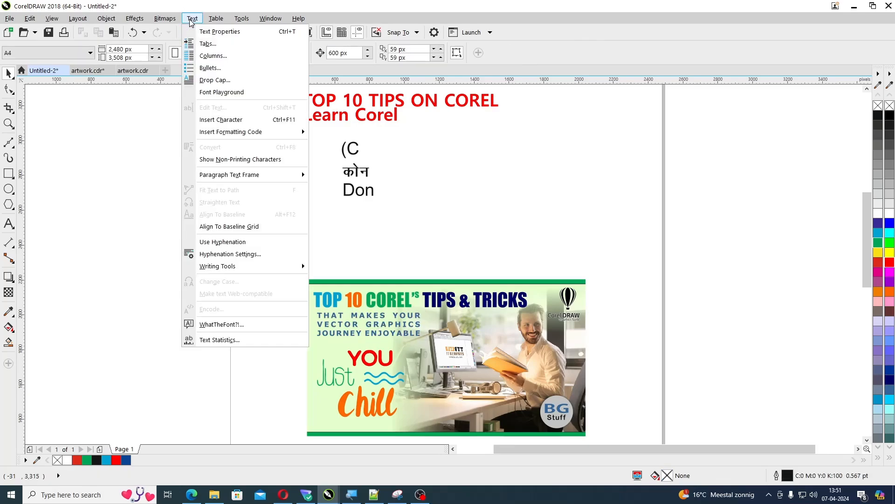
pyautogui.click(205, 340)
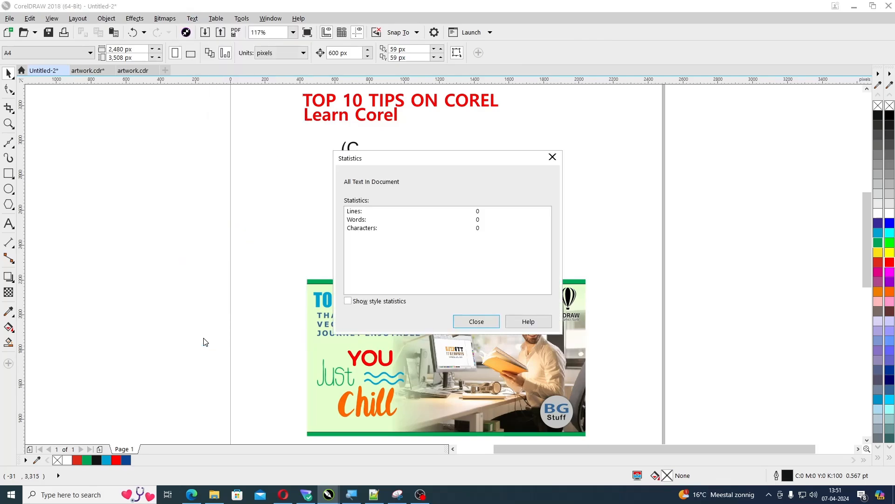
pyautogui.click(476, 321)
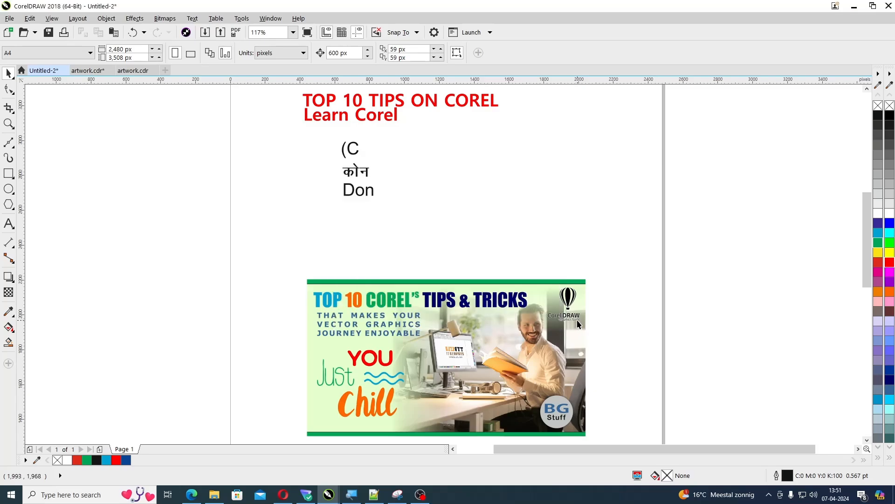
# Inspect the banner's CorelDRAW logo, BG Stuff badge and YOU Just Chill lettering by selecting each, then deselect
pyautogui.click(577, 320)
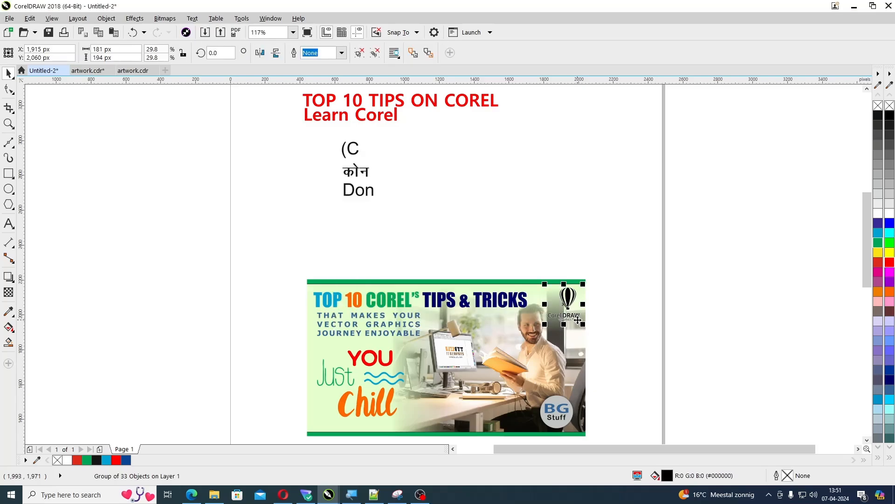
pyautogui.click(558, 418)
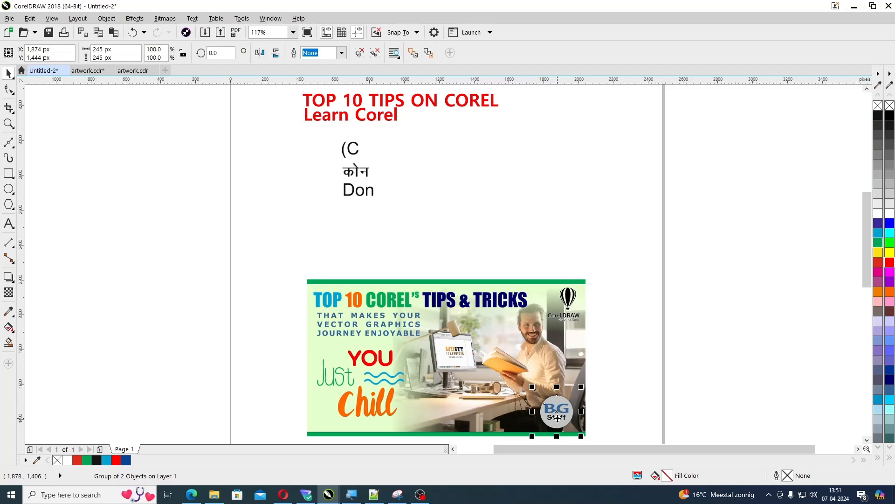
pyautogui.click(369, 412)
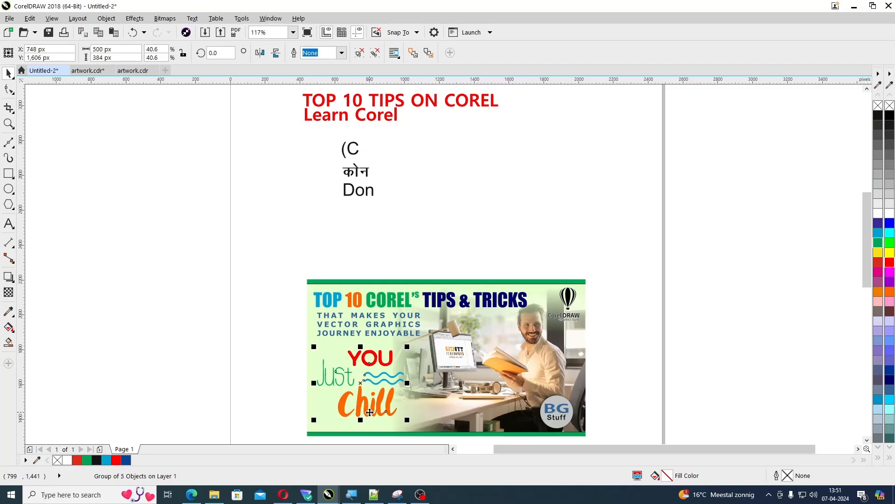
pyautogui.click(242, 335)
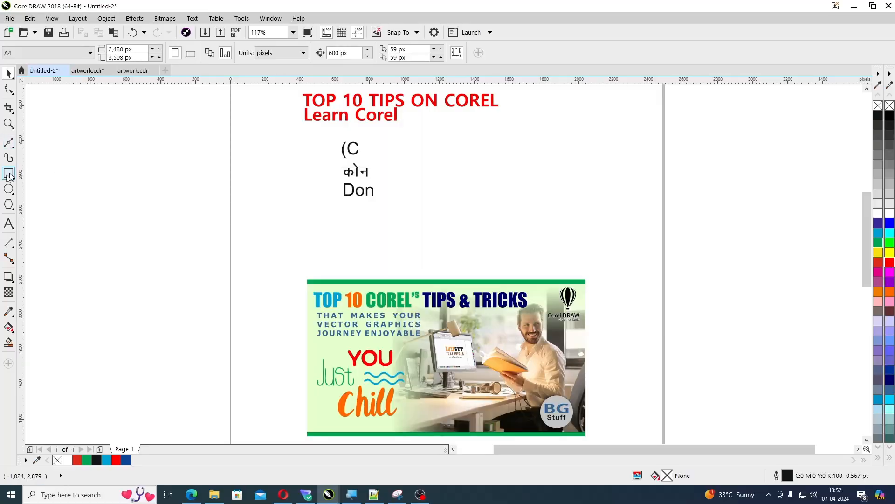
# Draw a rectangle about 388 by 367 px beside the black text and rotate it to about 324.8 degrees
pyautogui.click(6, 176)
pyautogui.moveTo(423, 157); pyautogui.dragTo(493, 232)
pyautogui.press('space')
pyautogui.click(491, 220)
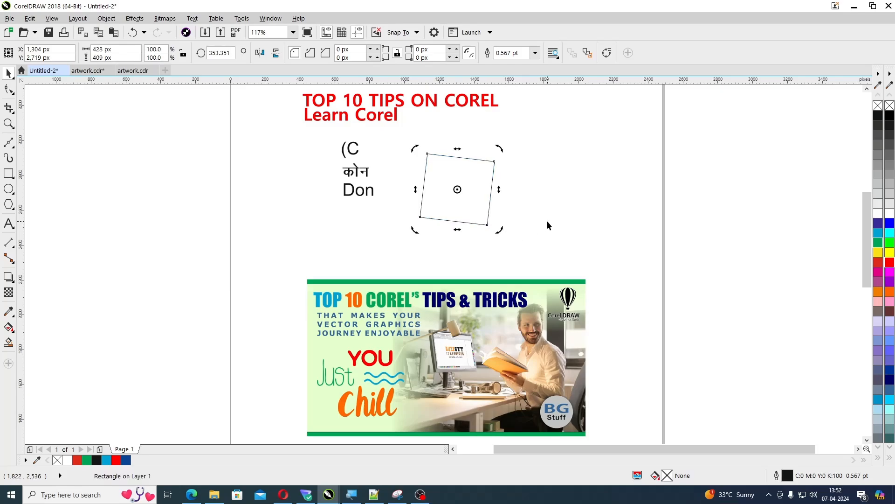
pyautogui.moveTo(499, 229)
pyautogui.mouseDown()
pyautogui.moveTo(505, 216)
pyautogui.moveTo(486, 240)
pyautogui.mouseUp()
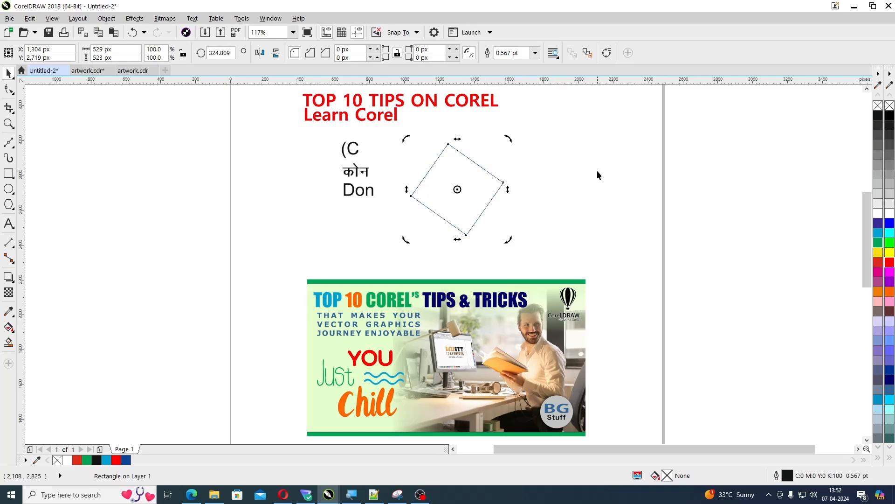
# Clear the transformations of the rotated rectangle to reset its rotation to 0 degrees
pyautogui.click(471, 213)
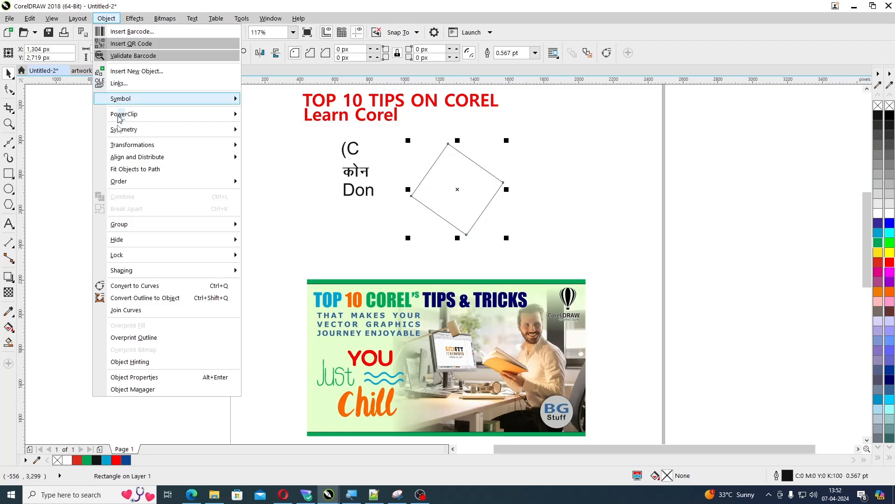
pyautogui.moveTo(116, 144)
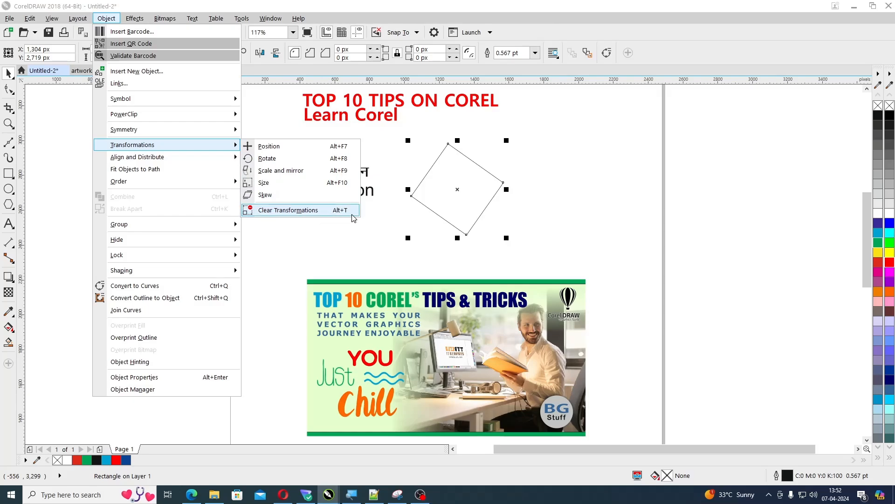
pyautogui.click(292, 241)
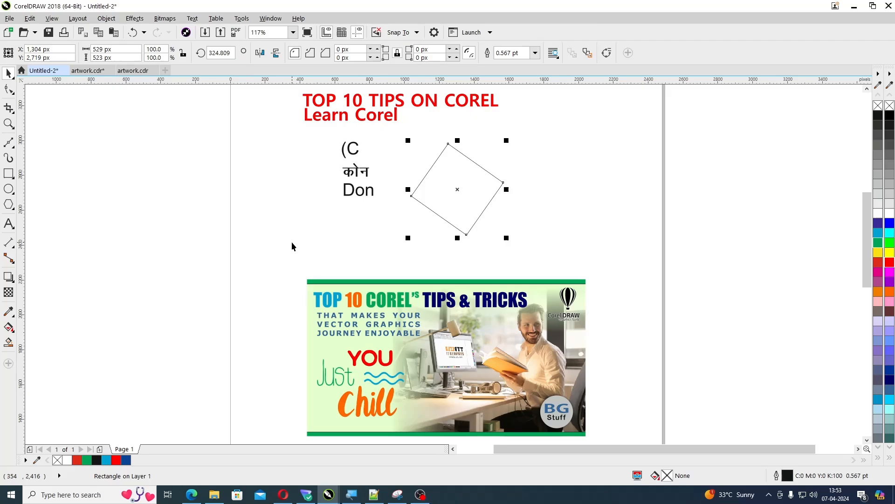
pyautogui.click(476, 185)
pyautogui.hotkey('ctrl', 'z')
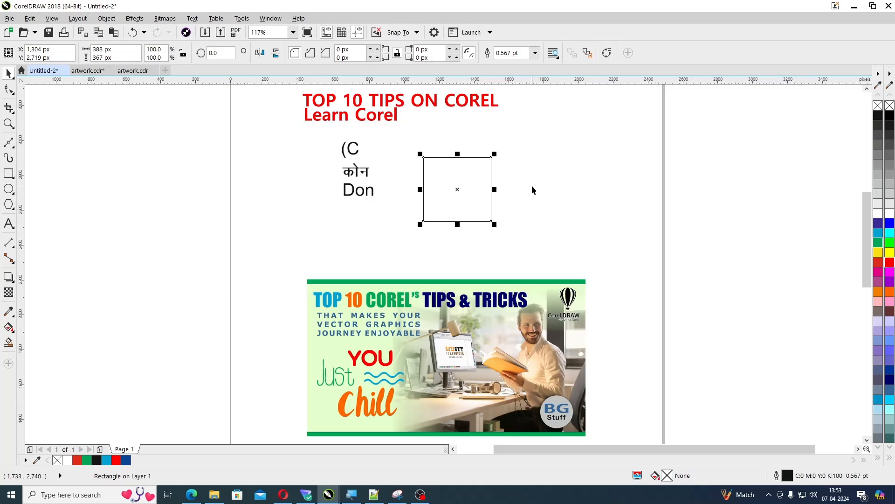
# Move the black text lines and the rectangle together off the page, onto the desktop area beside it
pyautogui.scroll(-3, 532, 186)
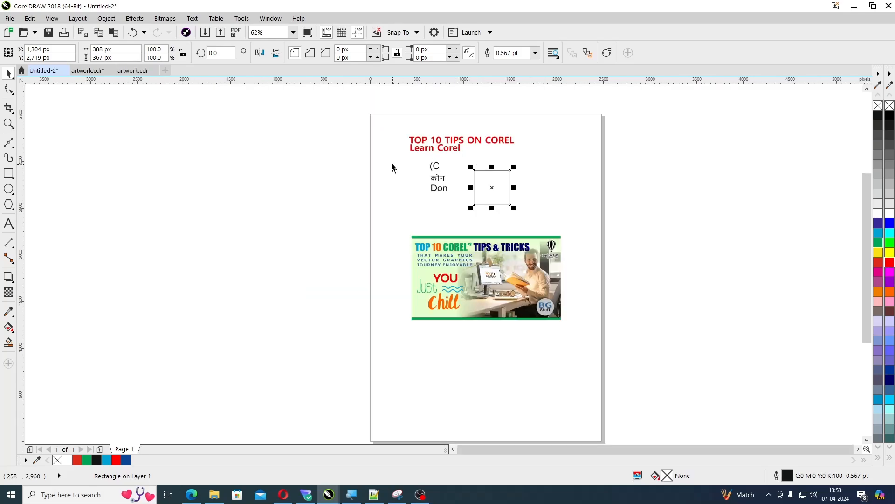
pyautogui.moveTo(470, 188); pyautogui.dragTo(551, 211)
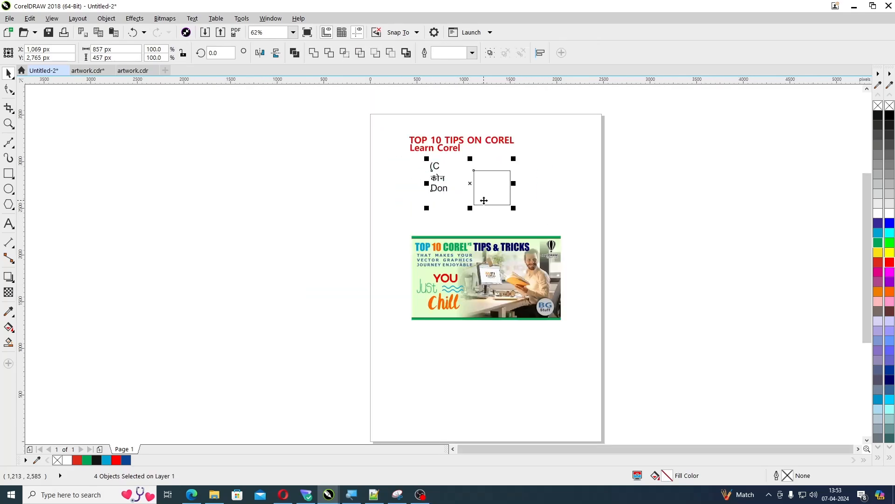
pyautogui.moveTo(483, 200); pyautogui.dragTo(315, 200)
# Move the TOP 10 TIPS ON COREL and Learn Corel headings off the page, above the black text
pyautogui.click(432, 151)
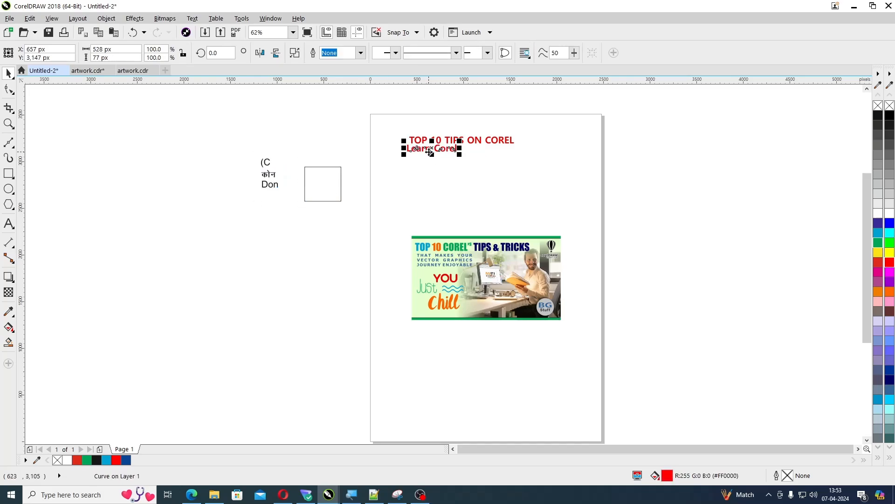
pyautogui.moveTo(387, 124); pyautogui.dragTo(544, 172)
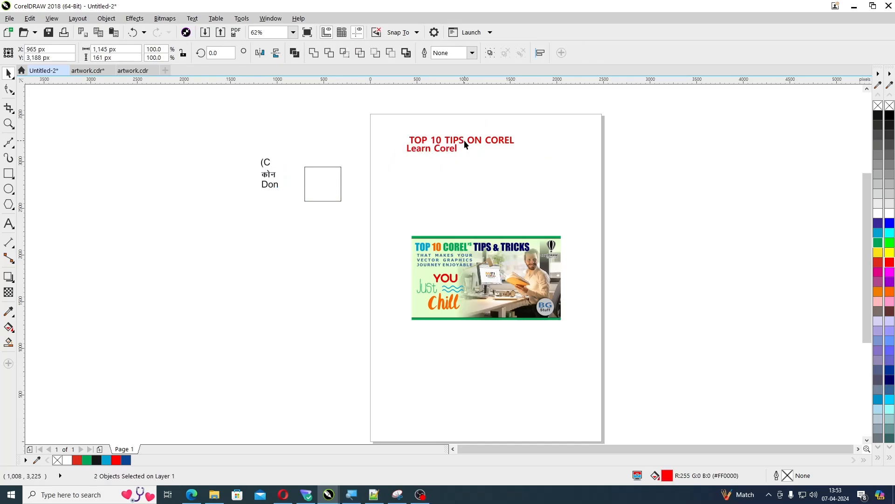
pyautogui.click(463, 141)
pyautogui.moveTo(379, 124); pyautogui.dragTo(537, 172)
pyautogui.moveTo(468, 141); pyautogui.dragTo(296, 135)
# Place the complete banner artwork higher on the page, with a second copy of it below
pyautogui.moveTo(392, 216); pyautogui.dragTo(600, 348)
pyautogui.moveTo(494, 297); pyautogui.dragTo(493, 245)
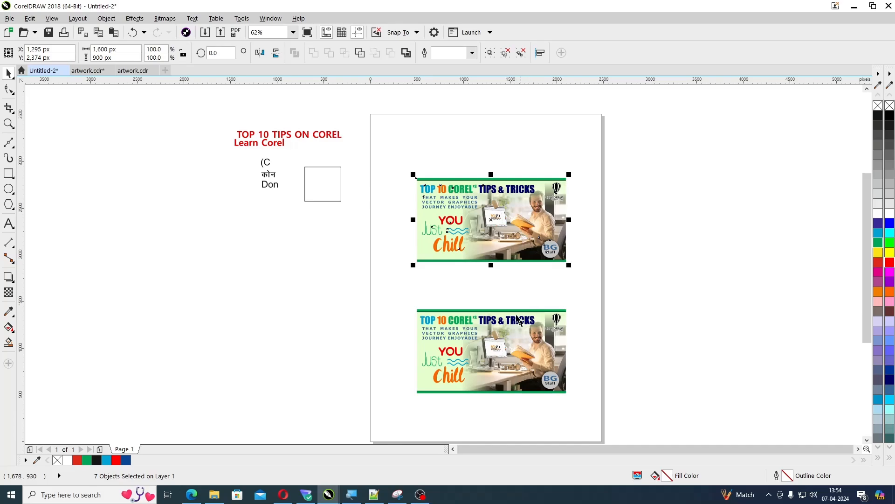
# Convert the upper banner to a 600 dpi CMYK Color (32-bit) bitmap with anti-aliasing and a transparent background
pyautogui.press('z')
pyautogui.moveTo(379, 157); pyautogui.dragTo(634, 304)
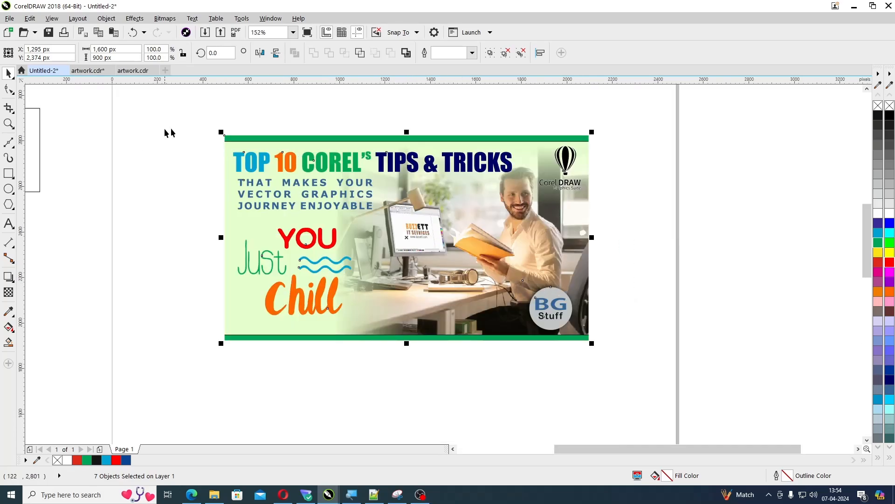
pyautogui.moveTo(167, 109); pyautogui.dragTo(652, 381)
pyautogui.hotkey('alt', 'b')
pyautogui.press('Return')
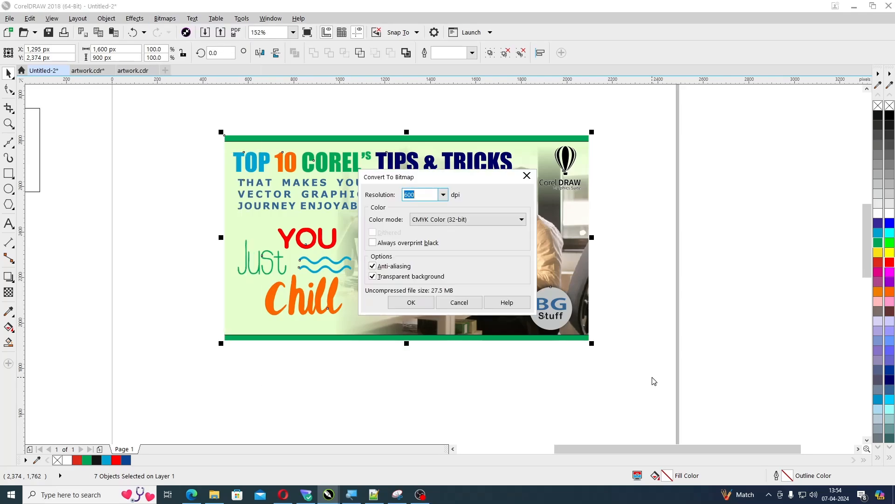
pyautogui.press('Return')
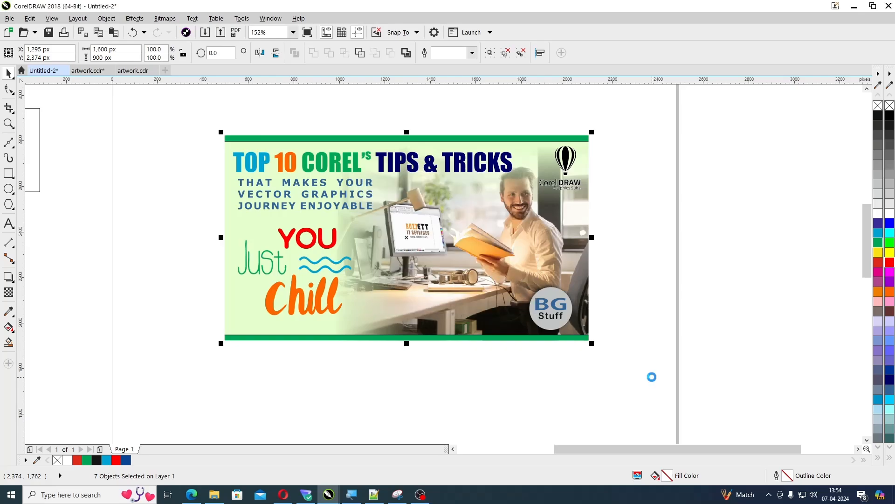
# Rotate the banner bitmap 90 degrees and duplicate it to make a row of three along the page's upper edge
pyautogui.scroll(-2, 652, 381)
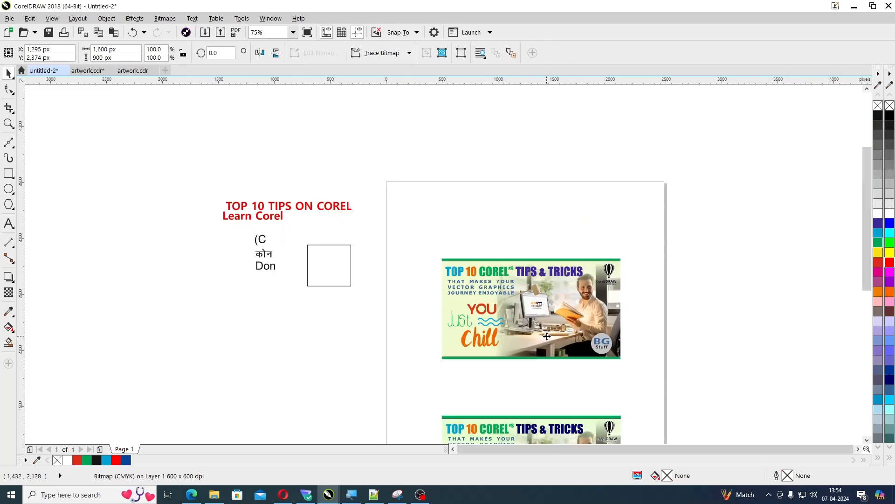
pyautogui.click(515, 343)
pyautogui.moveTo(434, 366); pyautogui.dragTo(578, 370)
pyautogui.moveTo(547, 324); pyautogui.dragTo(565, 296)
pyautogui.hotkey('ctrl', 'd')
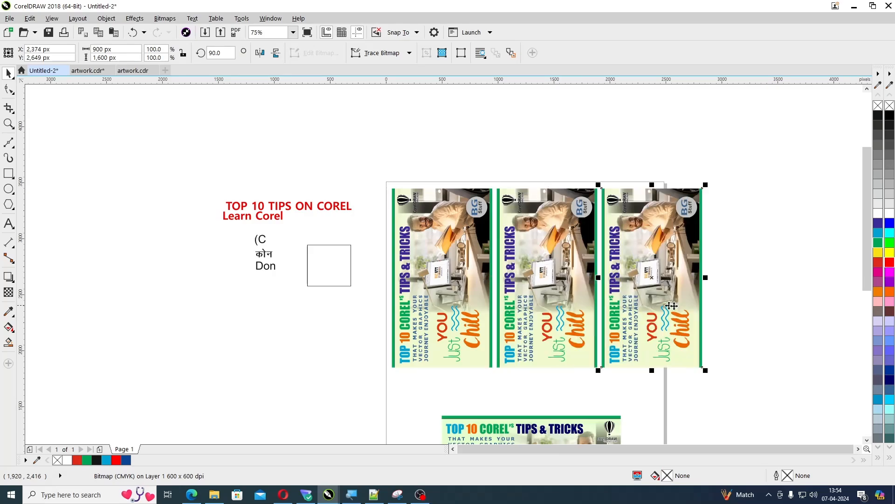
pyautogui.click(751, 270)
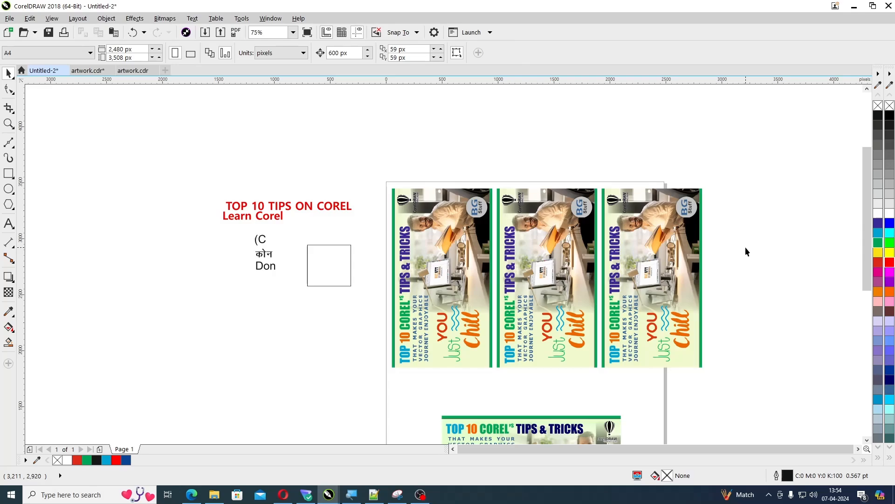
# Check the angle of rotation of the leftmost banner bitmap, and deselect it
pyautogui.click(395, 209)
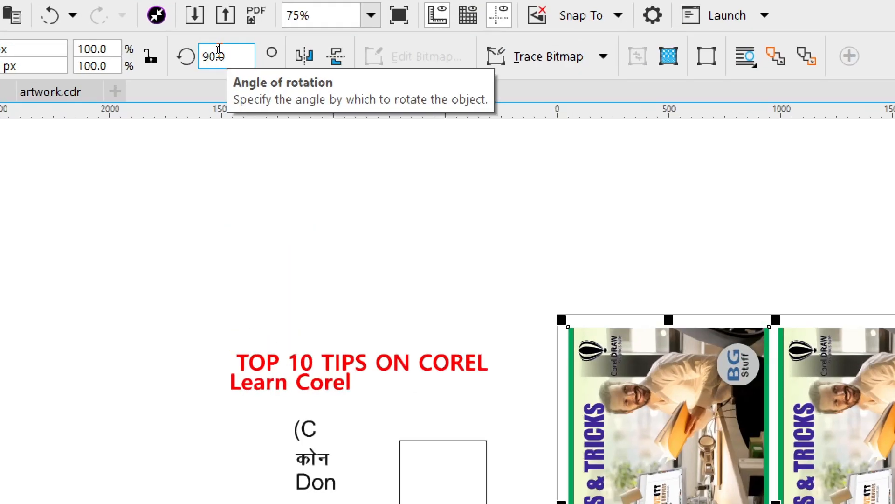
pyautogui.press('Escape')
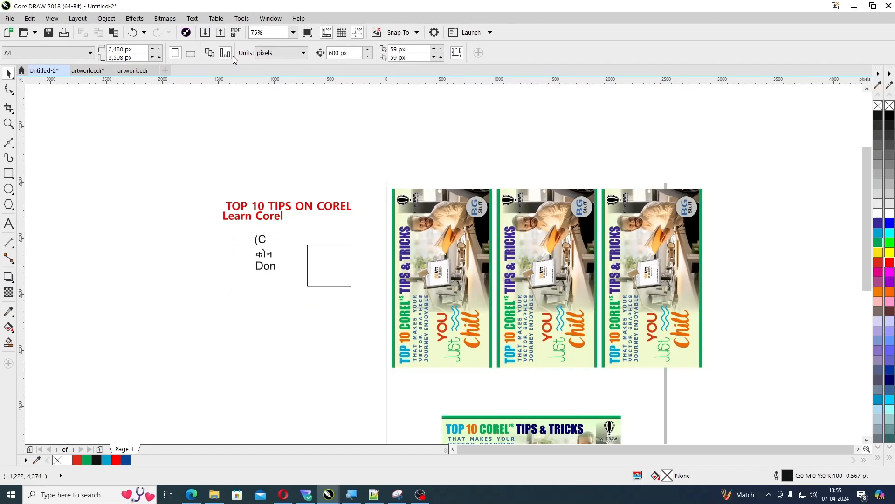
# Try resetting the leftmost banner bitmap to 0 degrees rotation, and undo the changes to restore the upright row of three
pyautogui.click(449, 281)
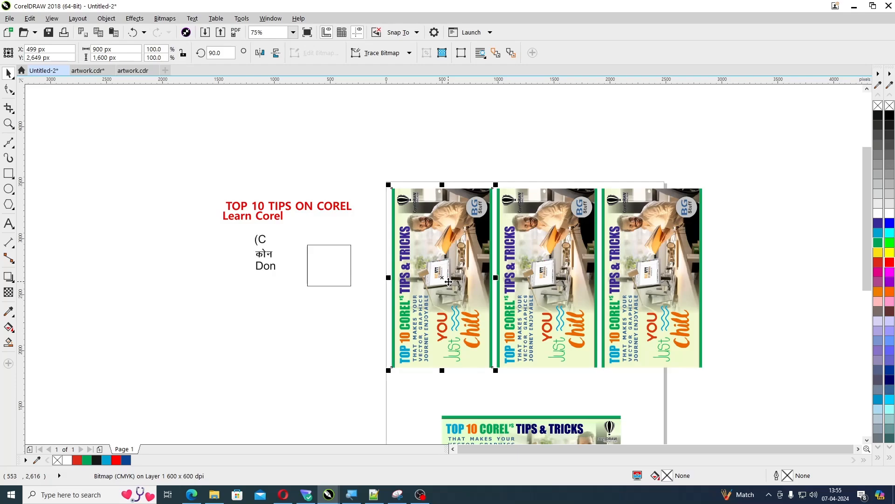
pyautogui.click(449, 282)
pyautogui.moveTo(495, 370); pyautogui.dragTo(350, 329)
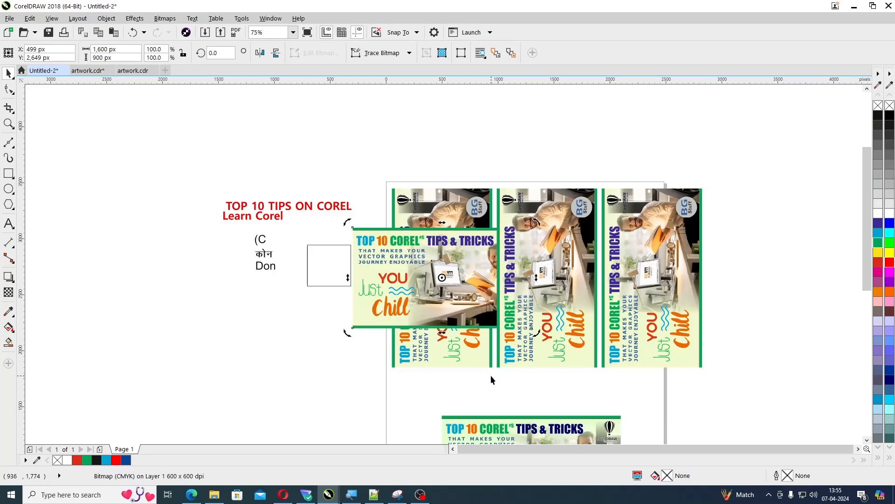
pyautogui.click(442, 362)
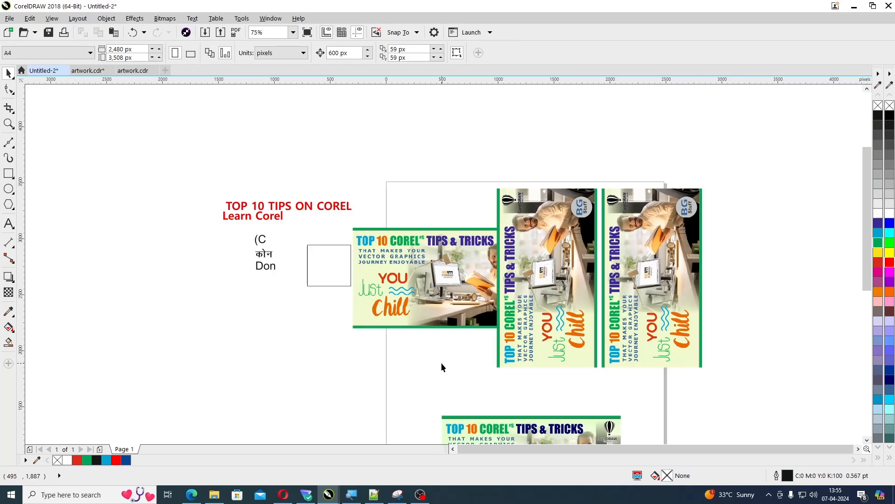
pyautogui.click(427, 309)
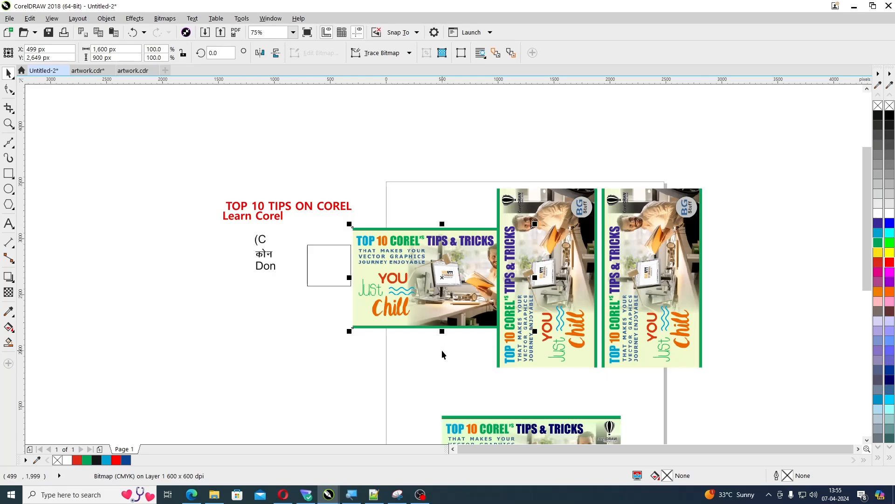
pyautogui.hotkey('ctrl', 'z')
pyautogui.hotkey('ctrl', 'shift', 'z')
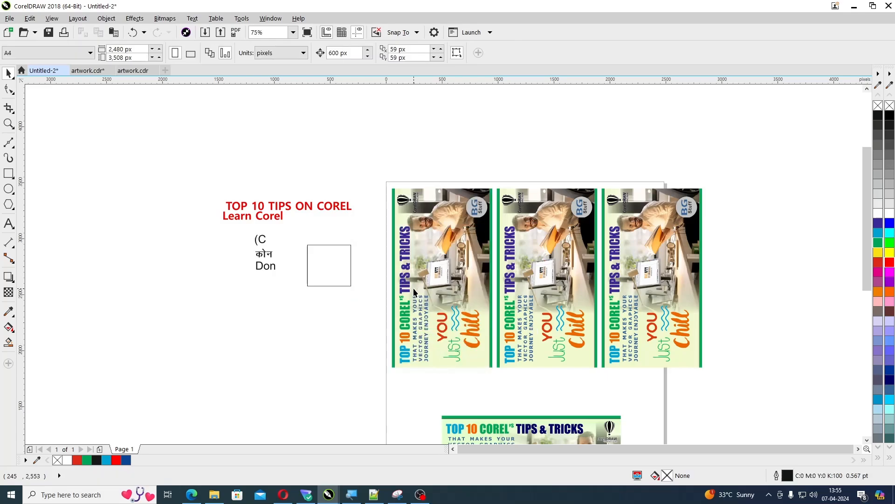
# Convert the leftmost rotated banner to a bitmap again at 300 dpi in CMYK Color (32-bit), resetting its rotation angle
pyautogui.click(212, 54)
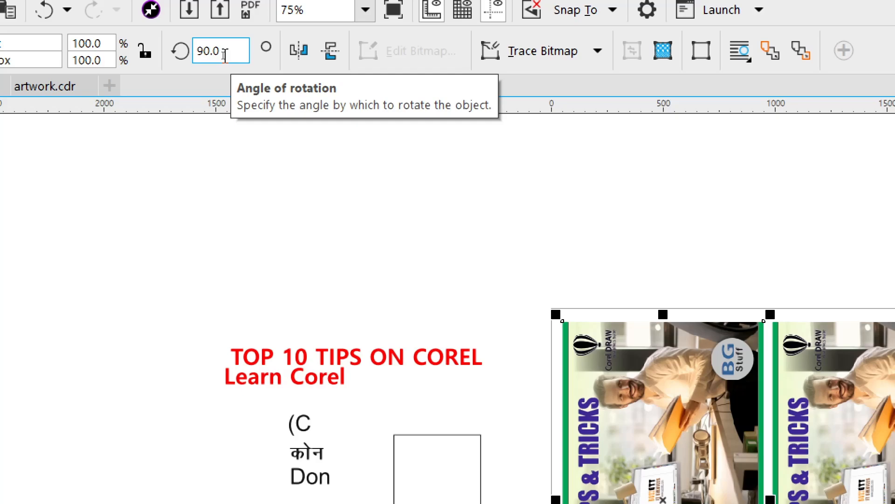
pyautogui.hotkey('alt', 'b')
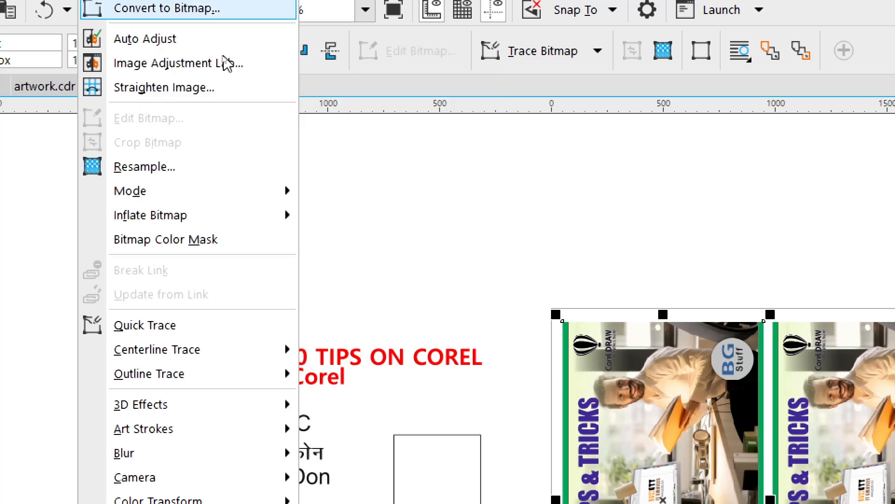
pyautogui.press('Return')
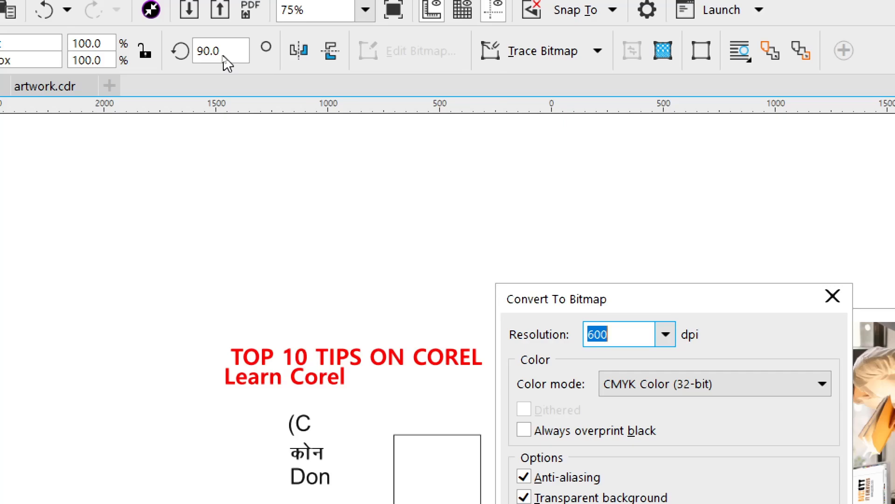
pyautogui.moveTo(663, 294); pyautogui.dragTo(442, 89)
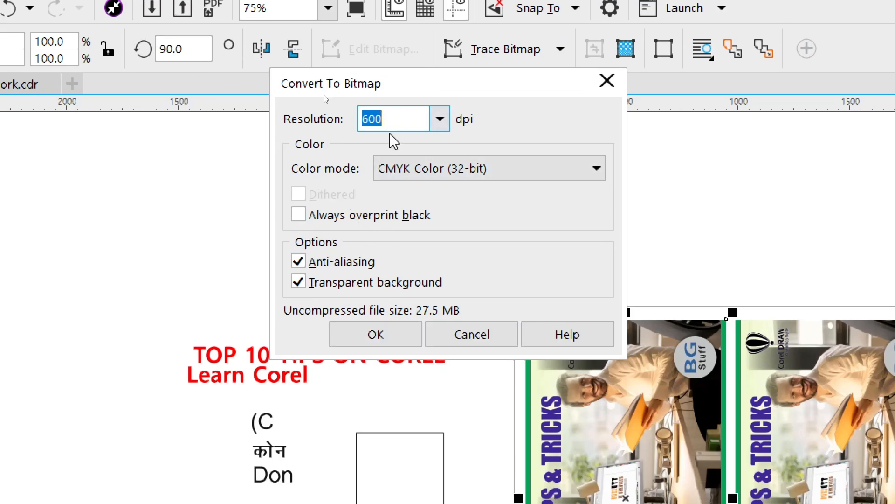
pyautogui.write('300')
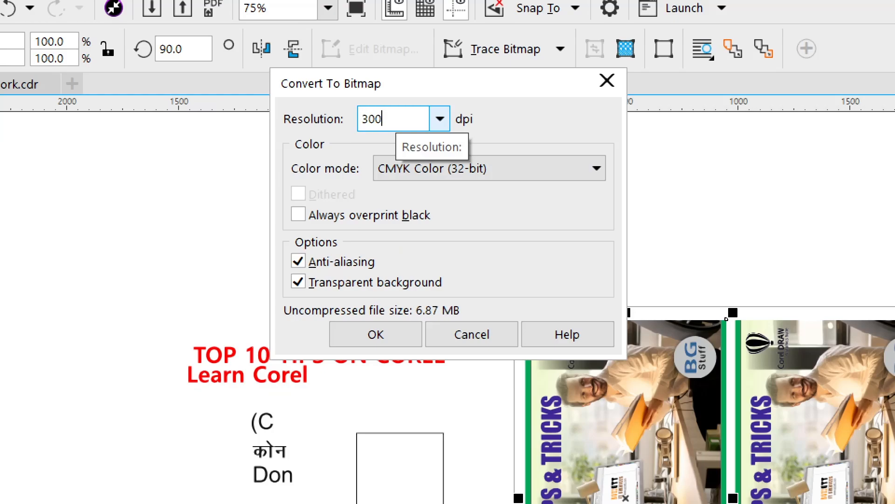
pyautogui.click(382, 335)
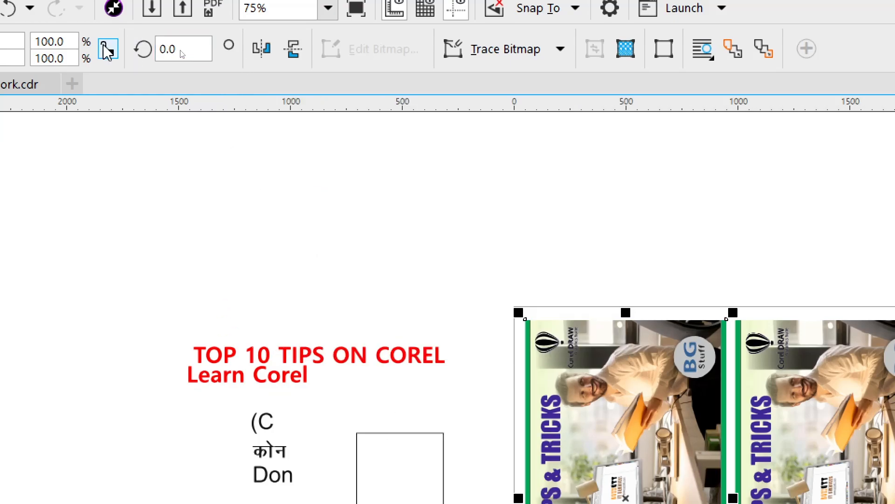
# Compare the rotation angle of the reconverted leftmost banner with that of the rightmost banner
pyautogui.scroll(-3, 414, 307)
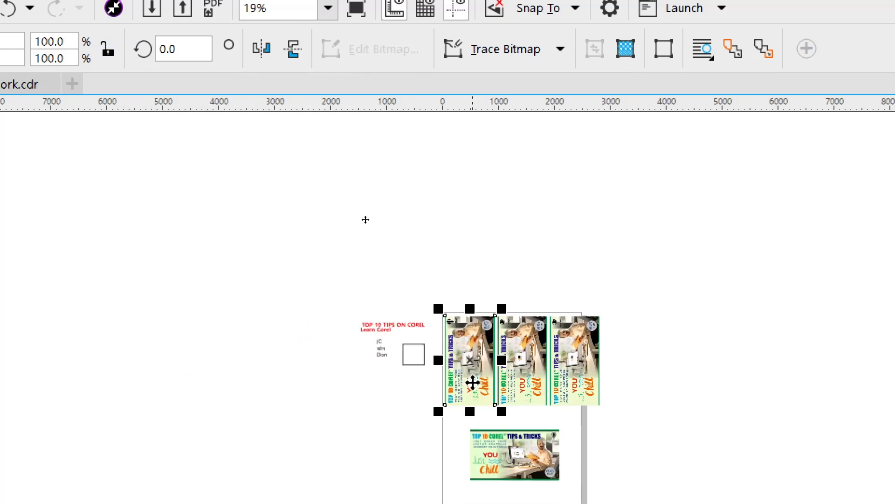
pyautogui.press('F2')
pyautogui.moveTo(373, 272); pyautogui.dragTo(669, 420)
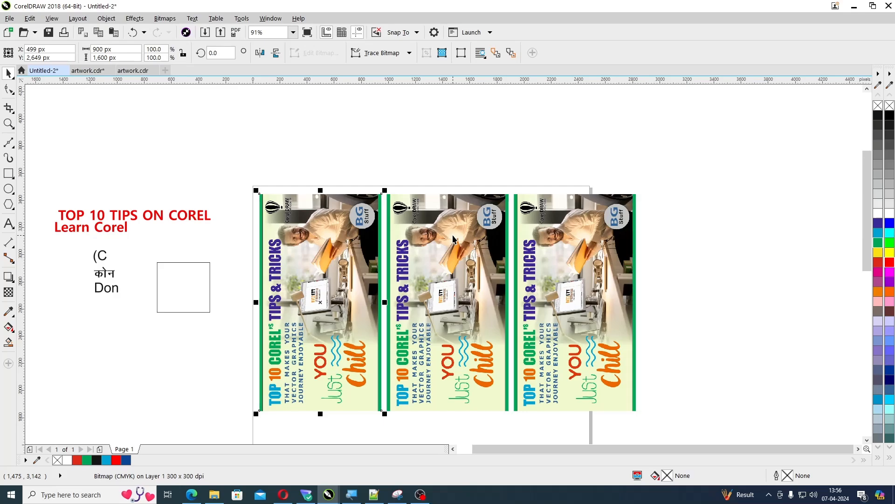
pyautogui.press('Tab')
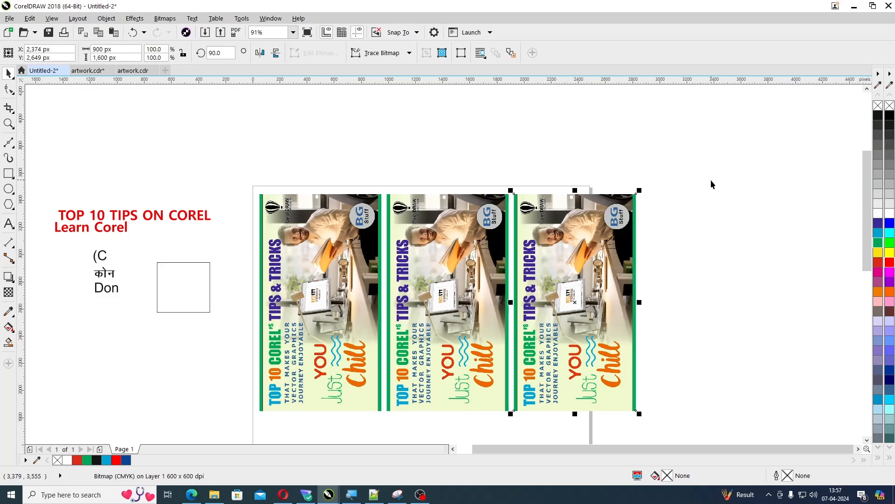
# Delete the row of rotated banner bitmaps from the upper part of the page
pyautogui.scroll(-3, 709, 184)
pyautogui.press('z')
pyautogui.moveTo(444, 168); pyautogui.dragTo(721, 360)
pyautogui.moveTo(650, 123); pyautogui.dragTo(196, 366)
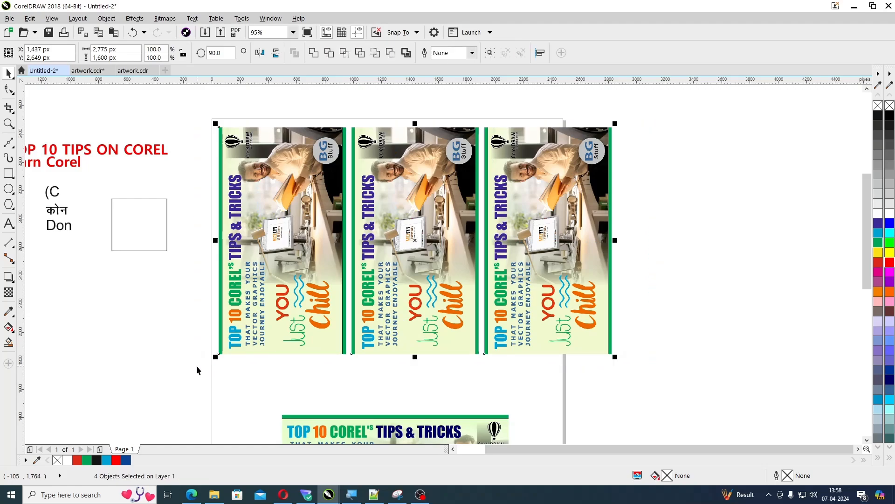
pyautogui.press('Delete')
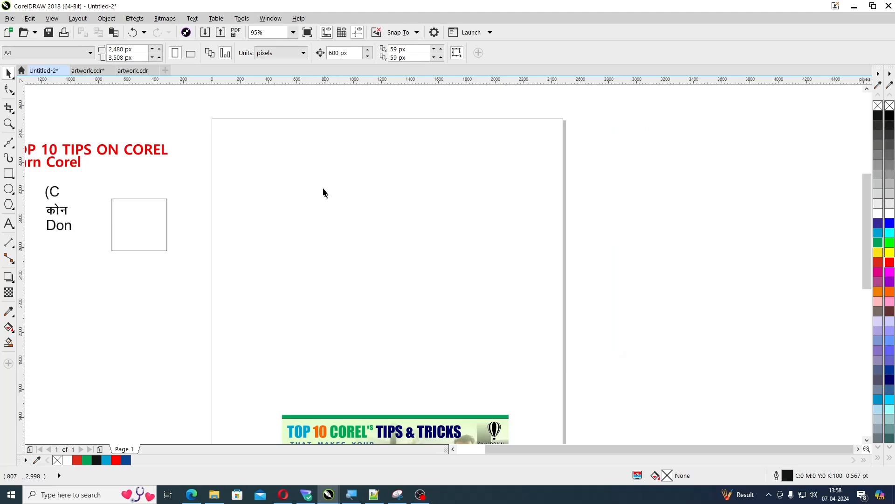
# Look up the Insert Character docker among the text dockers and open it
pyautogui.click(271, 18)
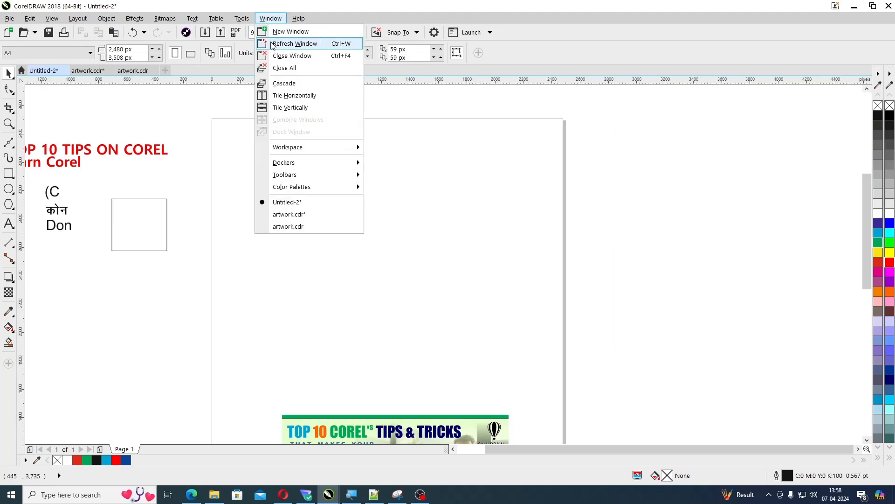
pyautogui.moveTo(284, 164)
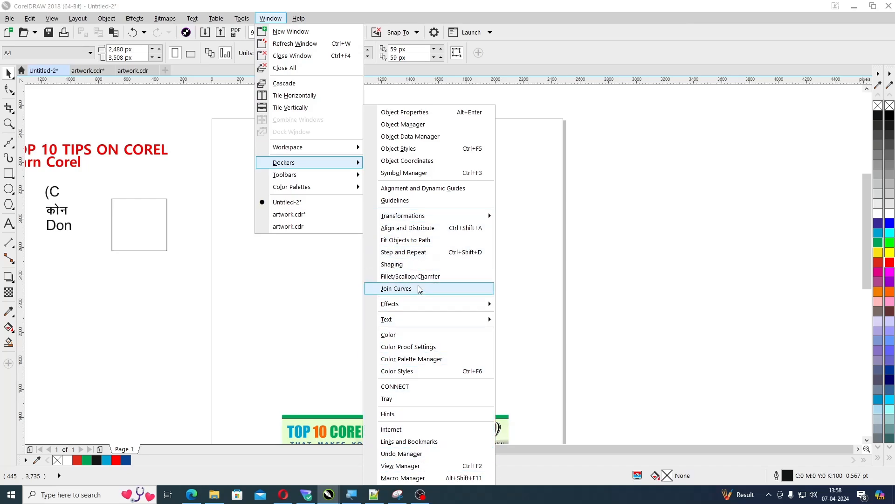
pyautogui.moveTo(419, 215)
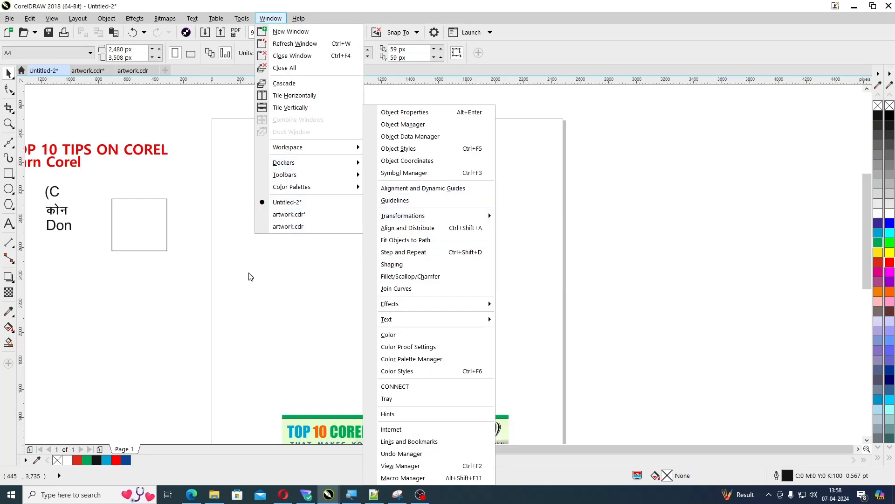
pyautogui.moveTo(408, 323)
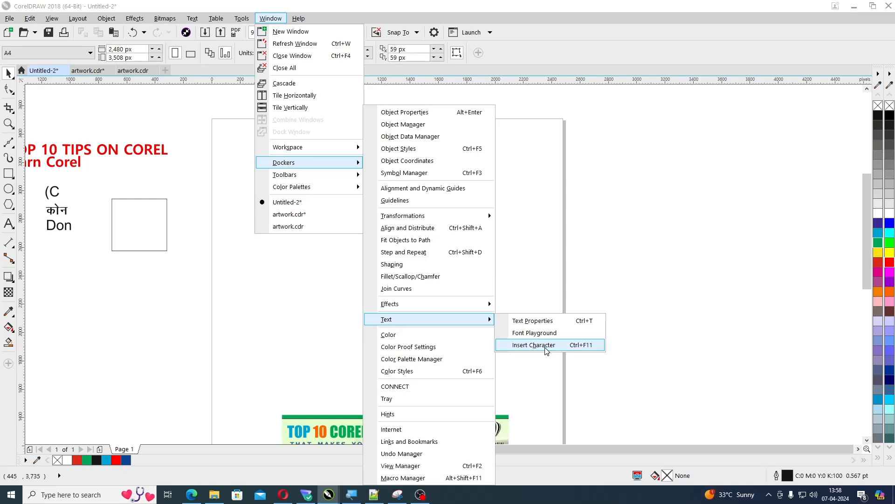
pyautogui.click(595, 358)
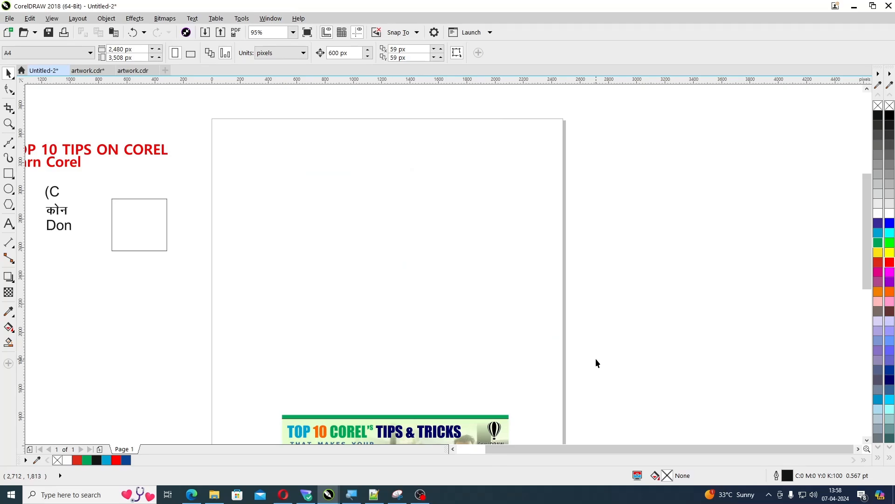
pyautogui.hotkey('ctrl', 'F11')
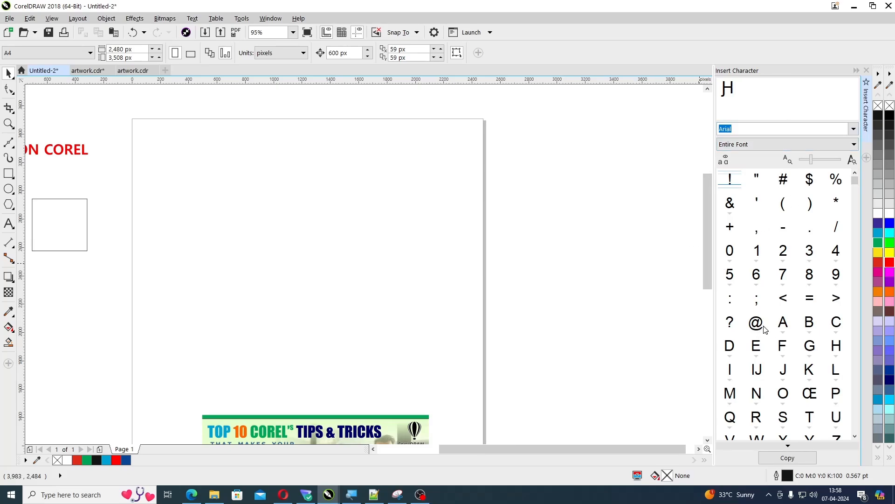
# Place the Arial copyright (©) and registered (®) symbols as separate characters on the empty upper part of the page
pyautogui.scroll(-6, 779, 364)
pyautogui.scroll(-3, 782, 376)
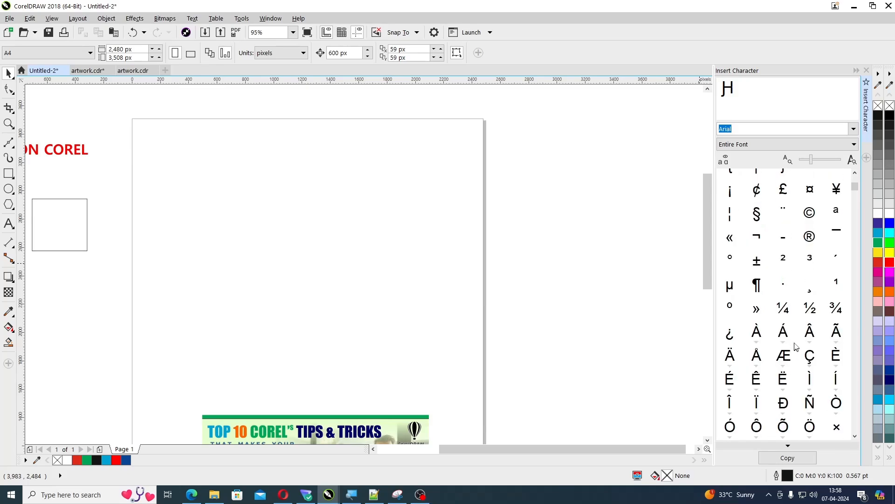
pyautogui.moveTo(812, 218); pyautogui.dragTo(314, 235)
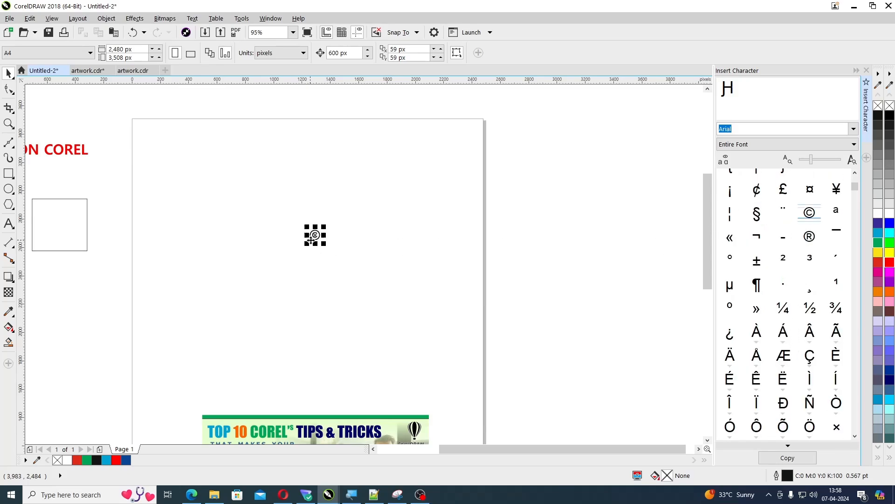
pyautogui.moveTo(798, 244); pyautogui.dragTo(360, 263)
pyautogui.click(380, 303)
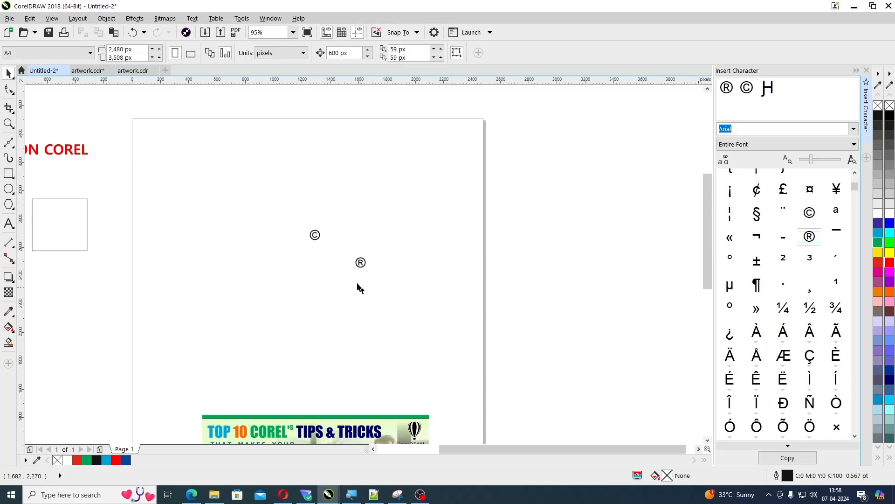
# Start a new artistic text line above the existing symbols and insert the © character at its cursor
pyautogui.press('z')
pyautogui.moveTo(126, 188); pyautogui.dragTo(506, 314)
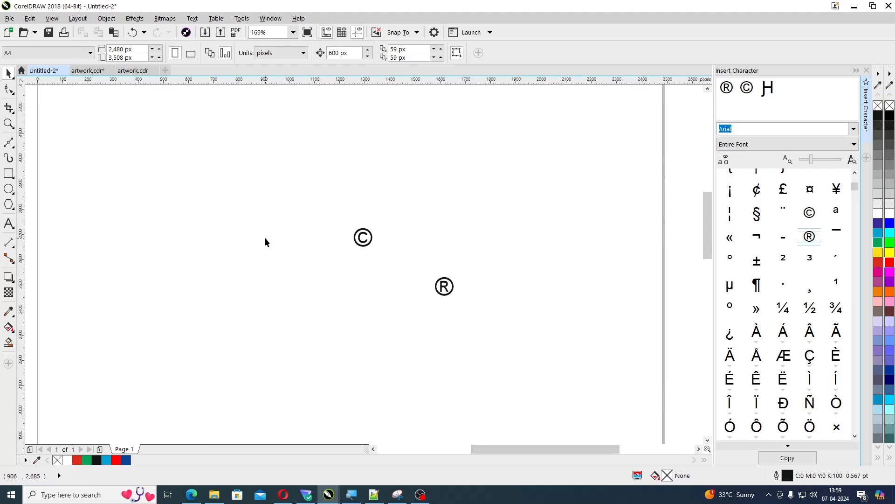
pyautogui.press('F8')
pyautogui.click(211, 195)
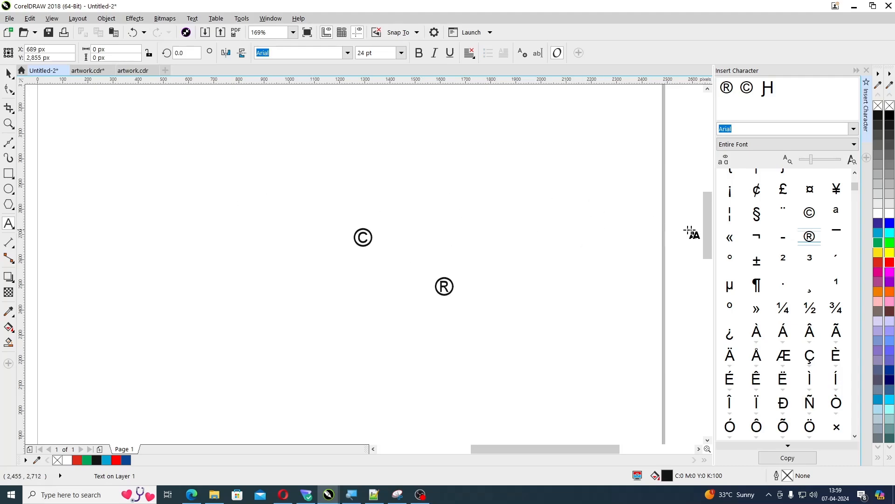
pyautogui.doubleClick(810, 213)
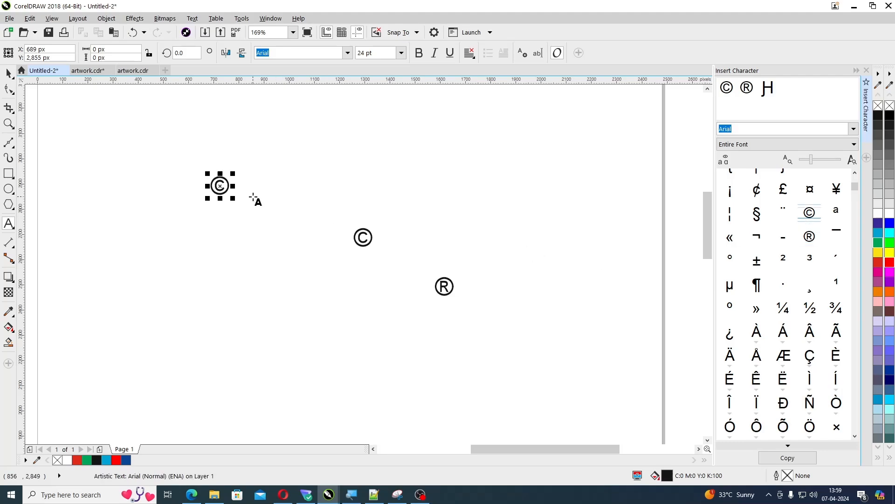
# Complete the new text line after the inserted © symbol with "Copyrights 2024-25" and finish editing
pyautogui.click(219, 187)
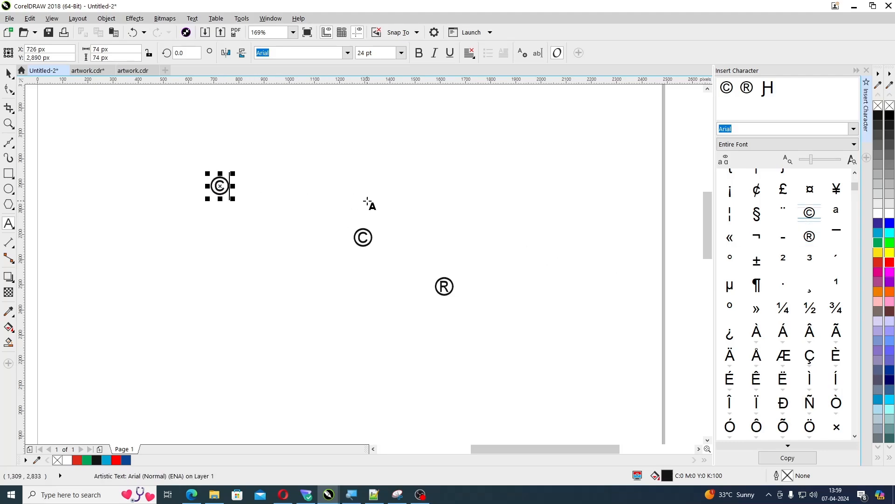
pyautogui.write('Copy')
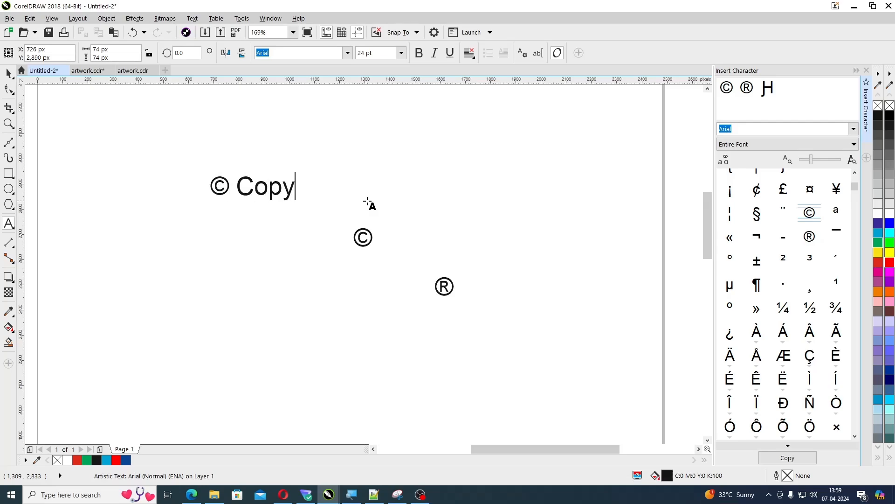
pyautogui.write('rights 2')
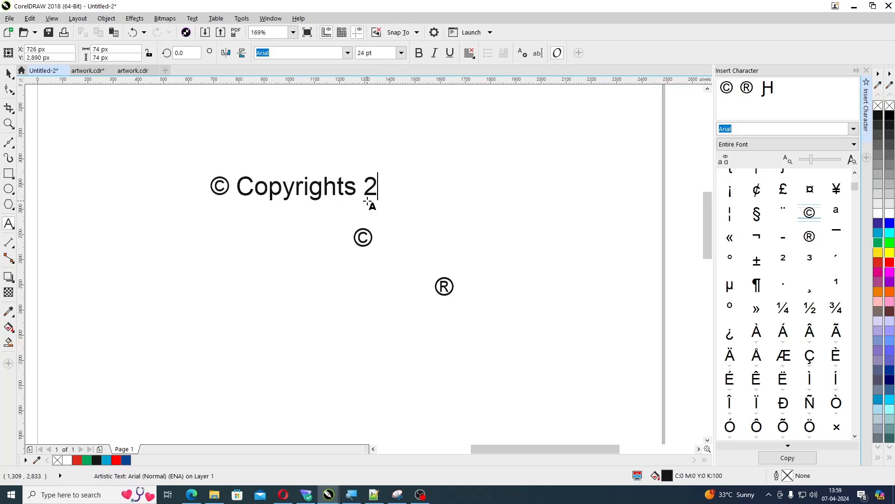
pyautogui.write('024')
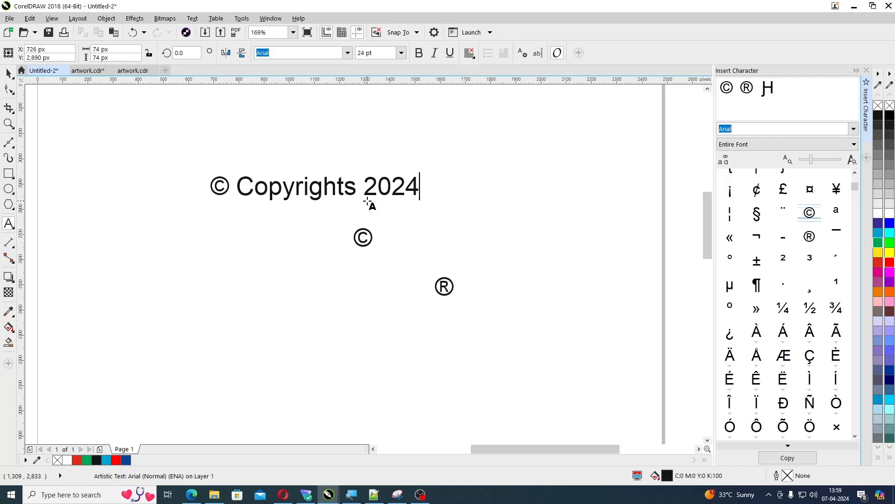
pyautogui.write('-25')
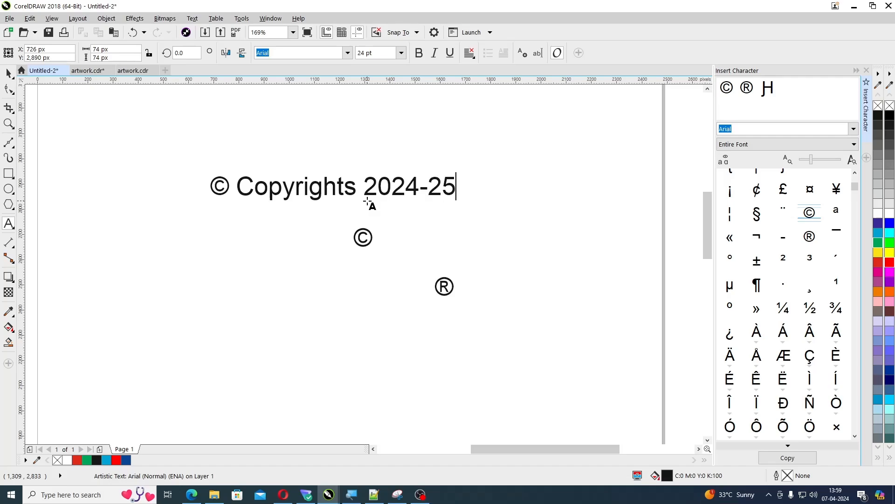
pyautogui.hotkey('ctrl', 'space')
pyautogui.click(489, 215)
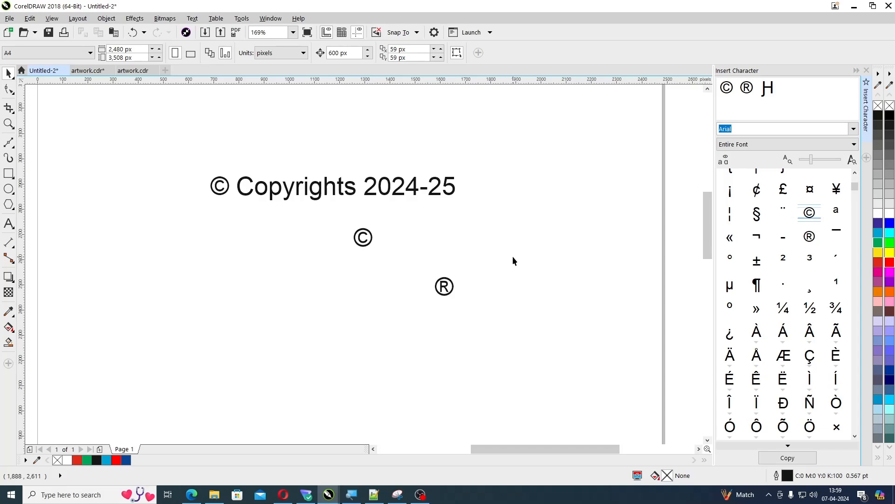
# Close the Insert Character docker and bring the whole page into view with nothing selected
pyautogui.hotkey('ctrl', 'F11')
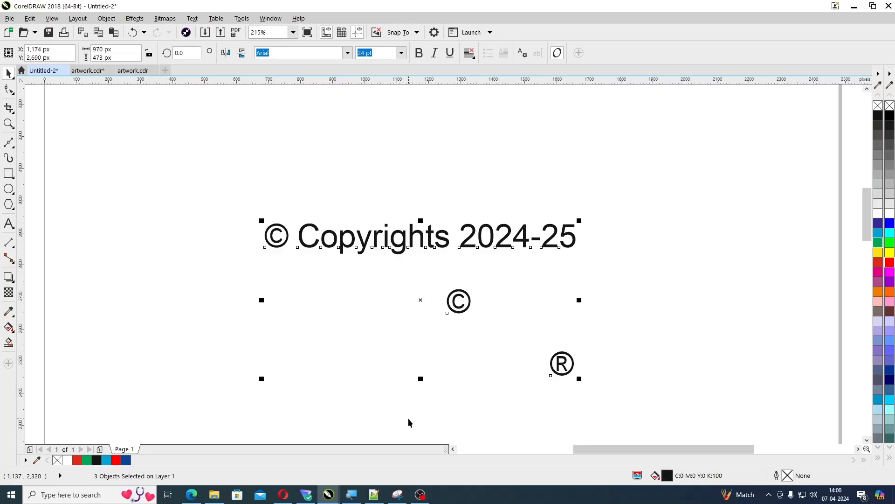
pyautogui.scroll(-10, 408, 422)
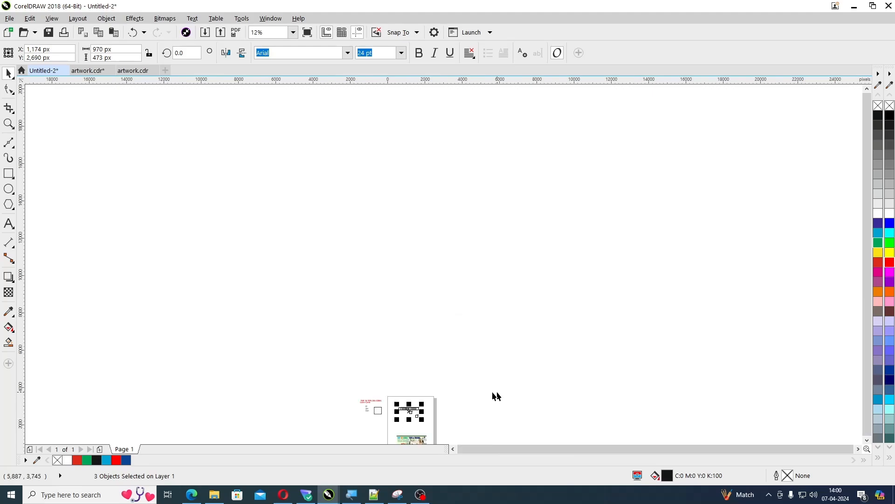
pyautogui.press('F2')
pyautogui.moveTo(360, 394); pyautogui.dragTo(465, 425)
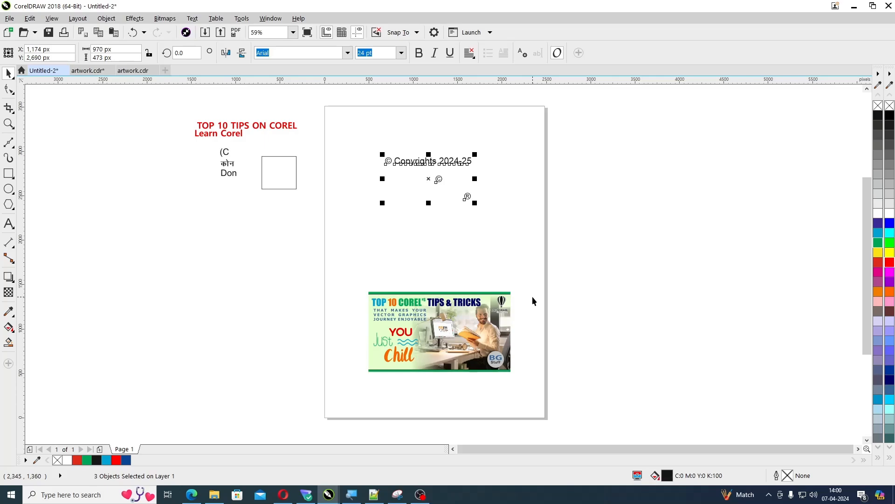
pyautogui.click(579, 284)
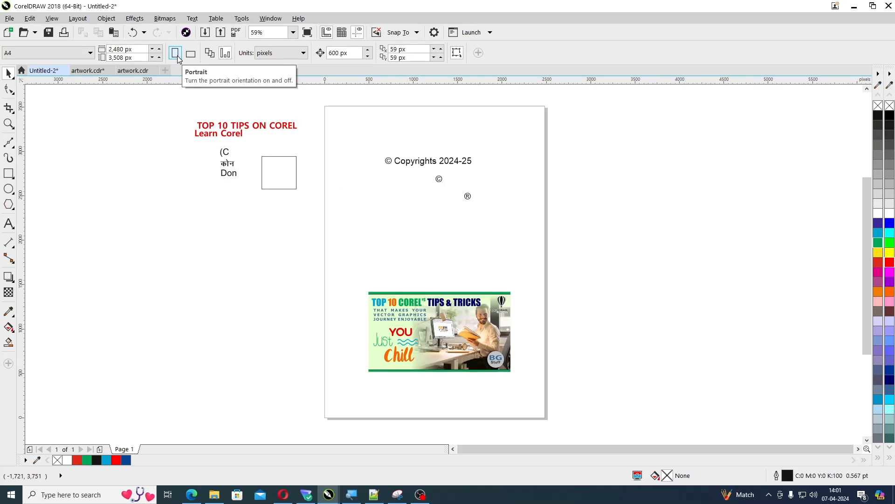
# Try inserting one A4 page after page 1 with the default settings, and undo the insertion
pyautogui.press('pagedown')
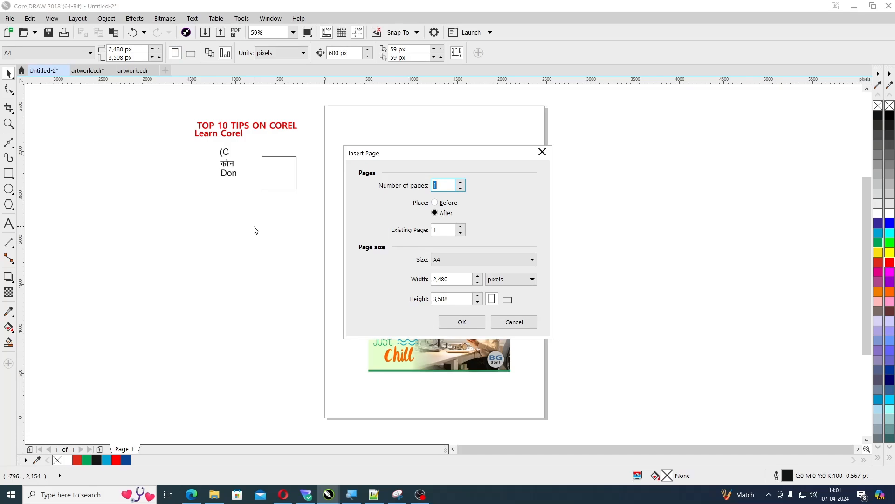
pyautogui.press('Return')
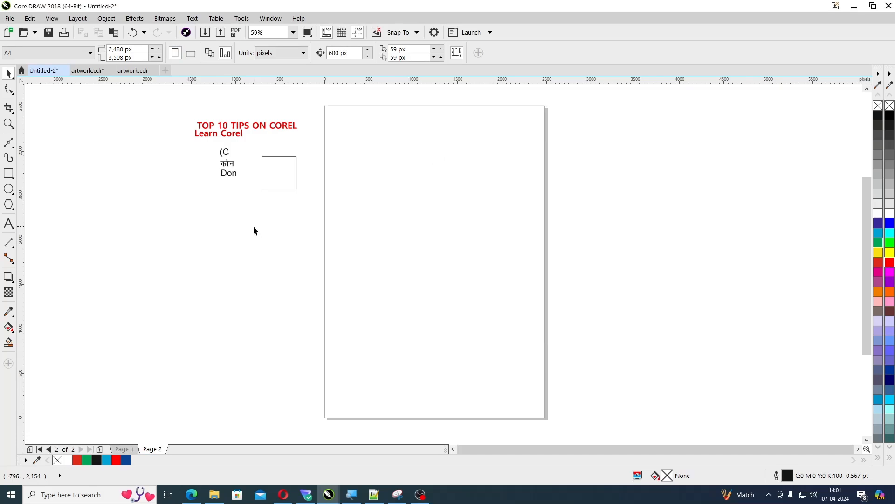
pyautogui.hotkey('ctrl', 'z')
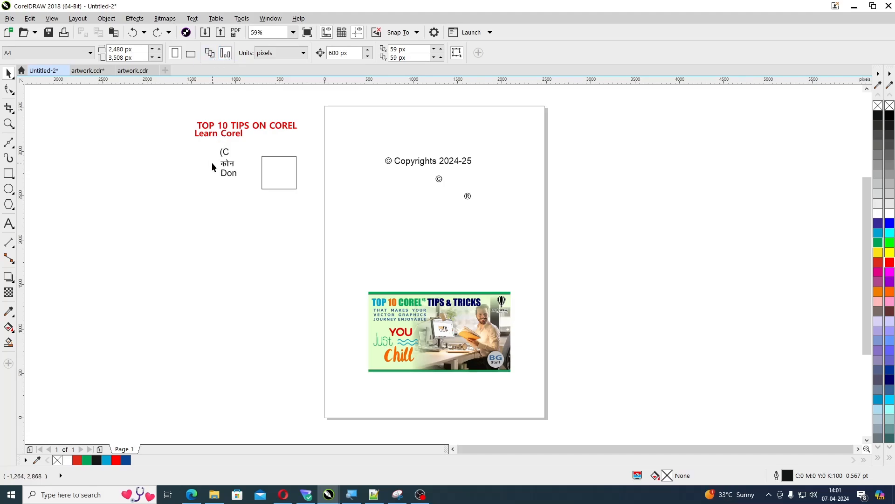
# Insert one page after page 1 with a custom size of 650 pixels wide by 350 pixels high
pyautogui.press('pagedown')
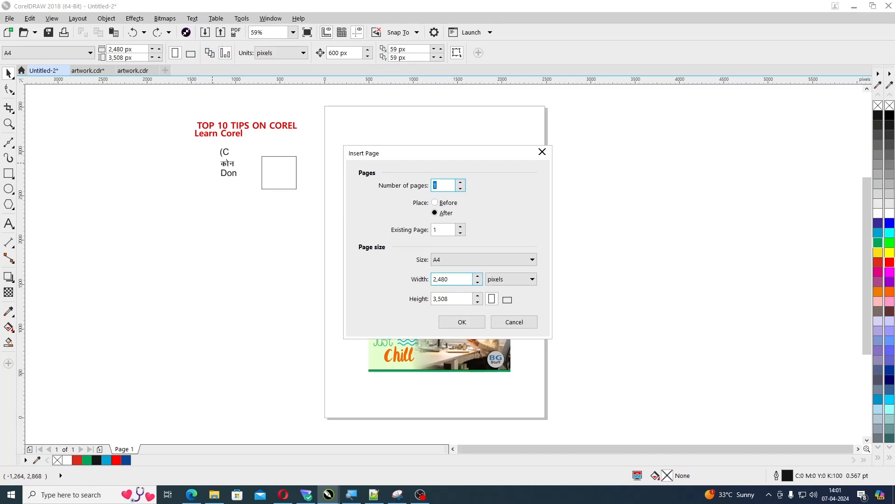
pyautogui.click(434, 279)
pyautogui.write('650')
pyautogui.press('Tab')
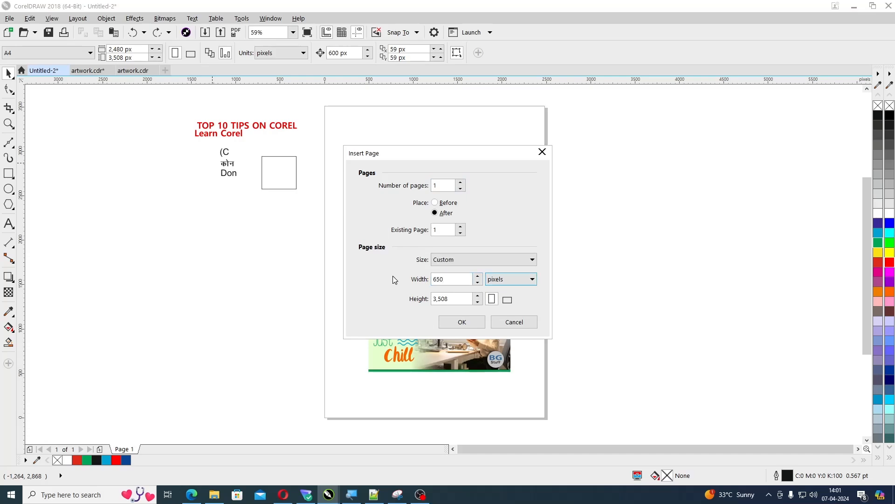
pyautogui.click(447, 299)
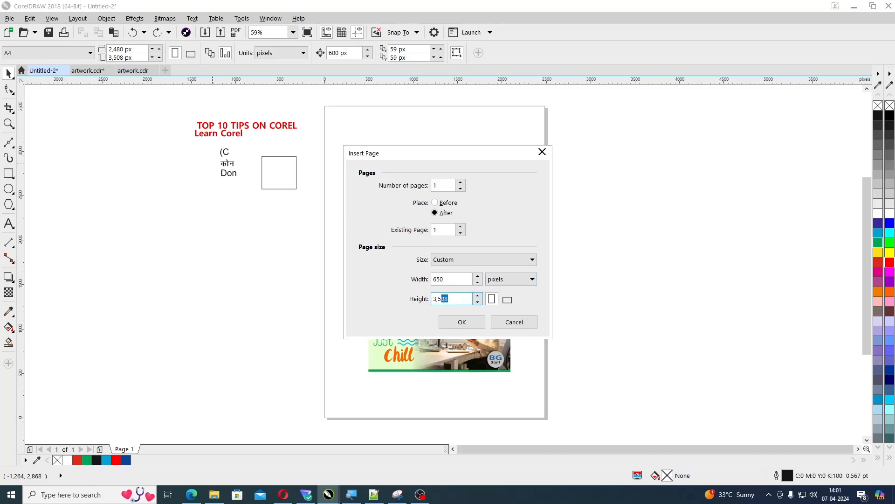
pyautogui.write('350')
pyautogui.press('Return')
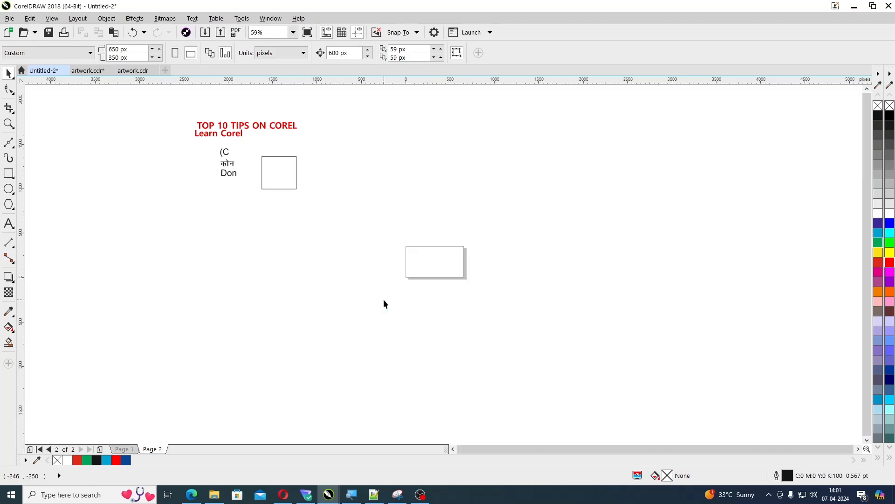
# Compare the newly inserted custom-size page with page 1 by switching between the two pages
pyautogui.press('z')
pyautogui.moveTo(372, 230); pyautogui.dragTo(510, 299)
pyautogui.press('pageup')
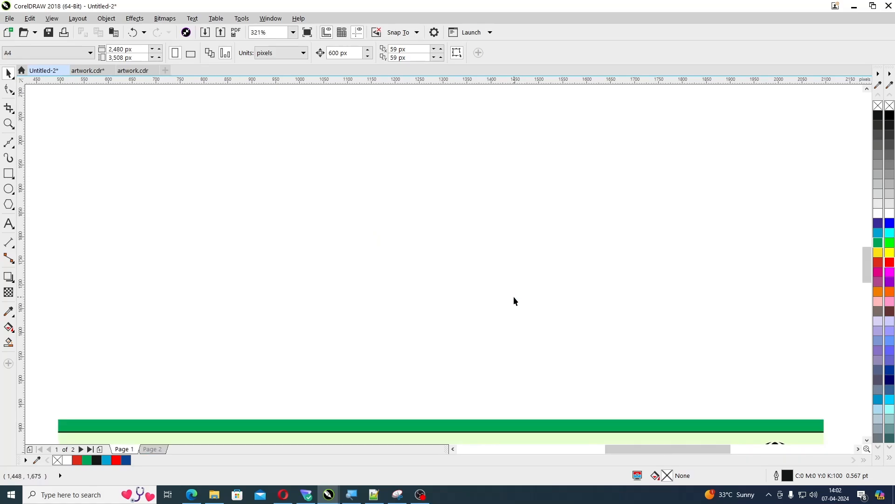
pyautogui.scroll(-5, 514, 296)
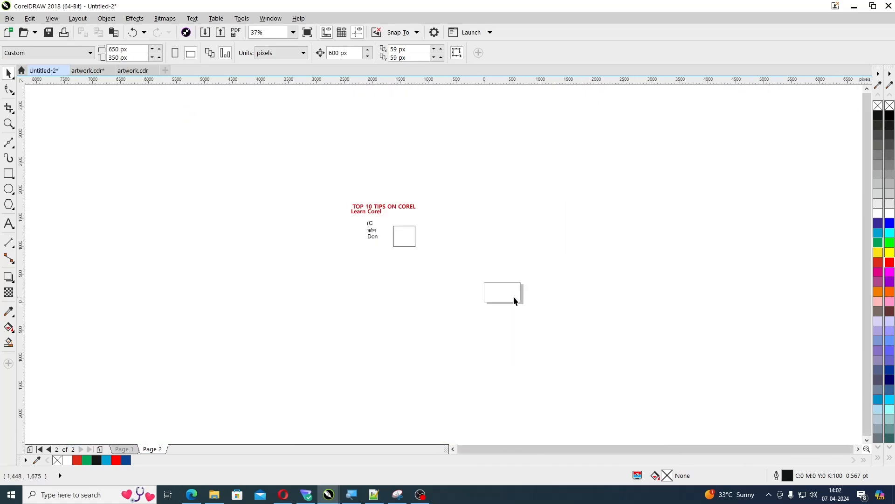
# Delete the "© Copyrights 2024-25" line and the separate © and ® symbols from page 1
pyautogui.press('z')
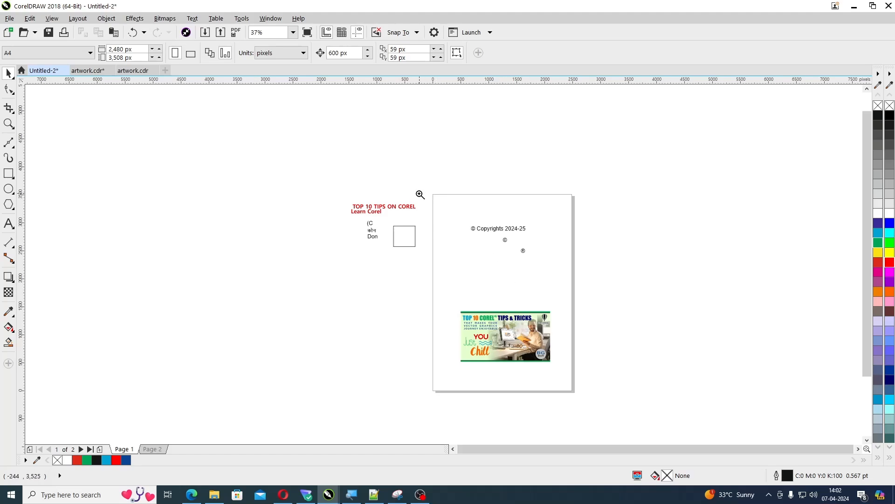
pyautogui.moveTo(417, 189); pyautogui.dragTo(601, 303)
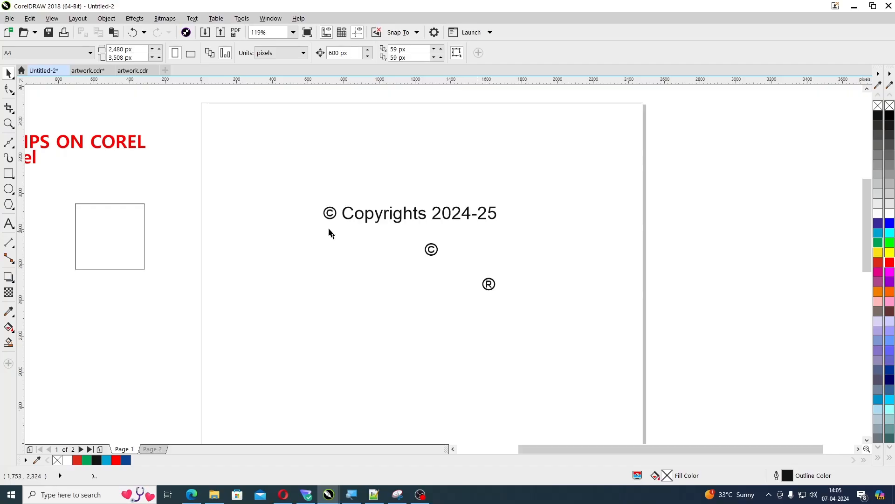
pyautogui.moveTo(291, 183); pyautogui.dragTo(544, 314)
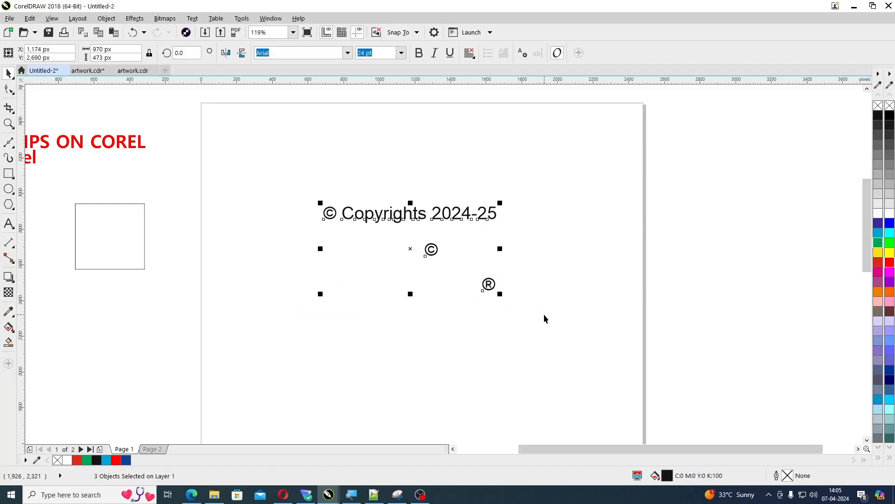
pyautogui.press('Delete')
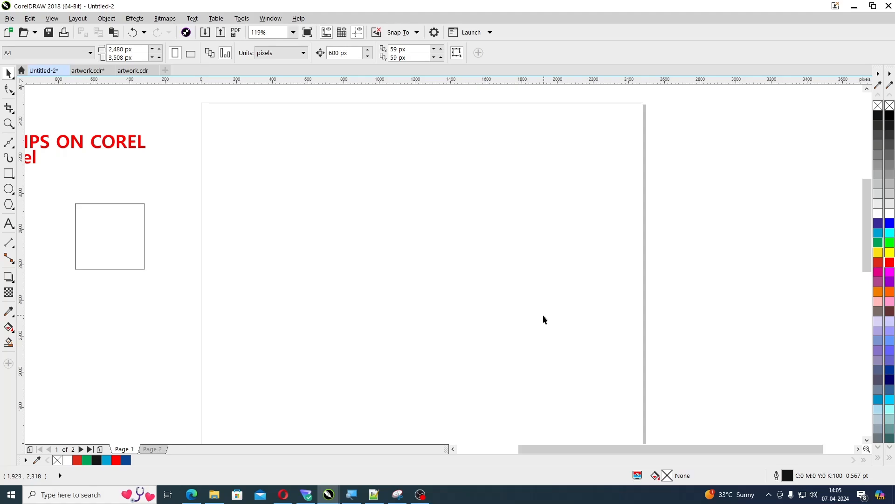
pyautogui.click(134, 18)
pyautogui.moveTo(165, 18)
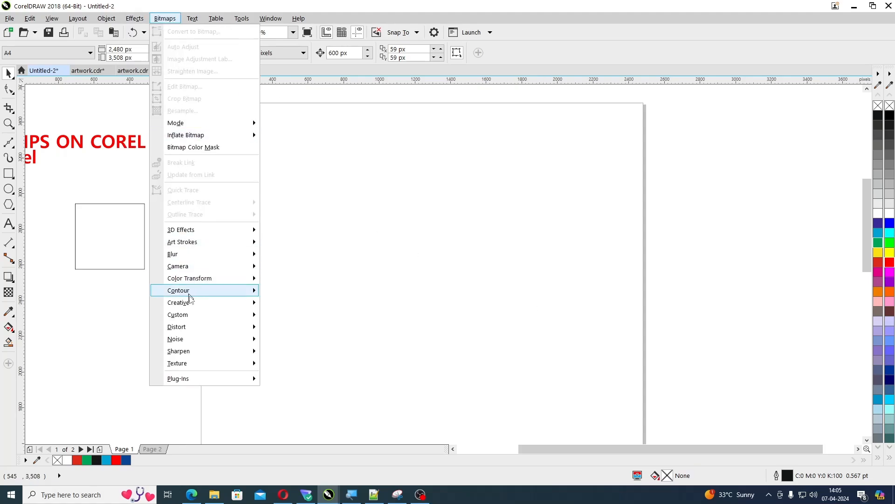
pyautogui.moveTo(216, 18)
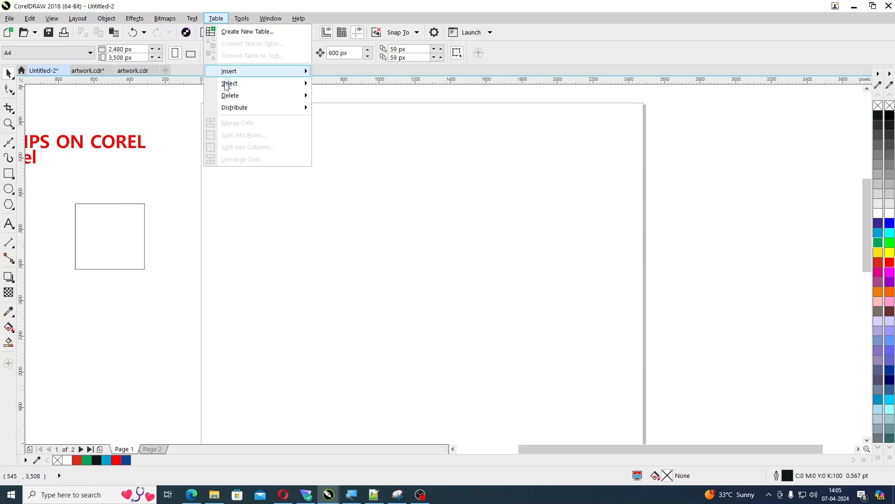
pyautogui.click(379, 295)
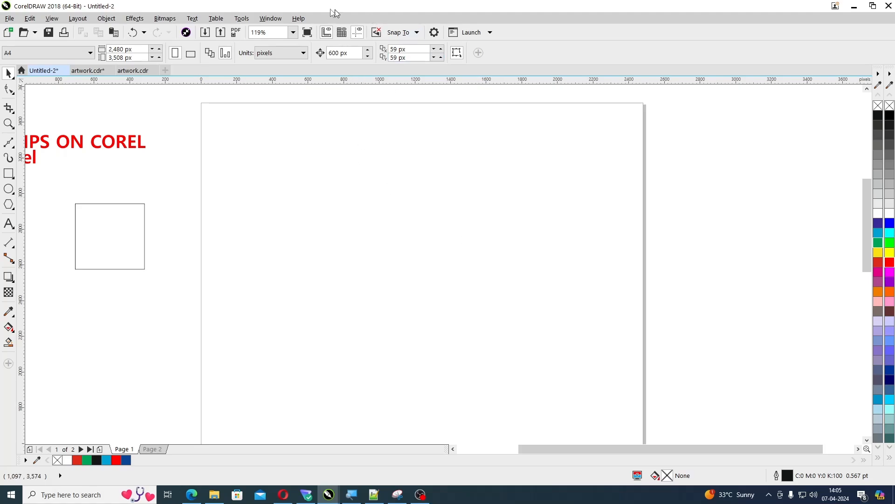
pyautogui.click(244, 21)
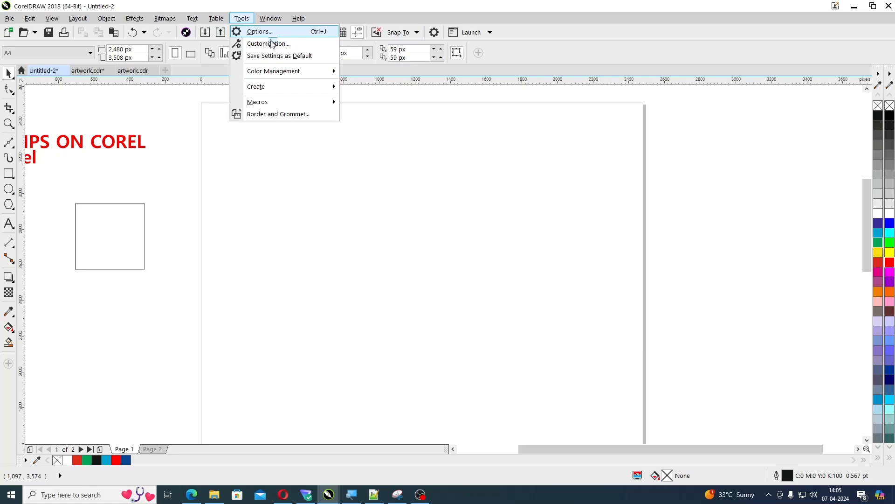
pyautogui.click(638, 234)
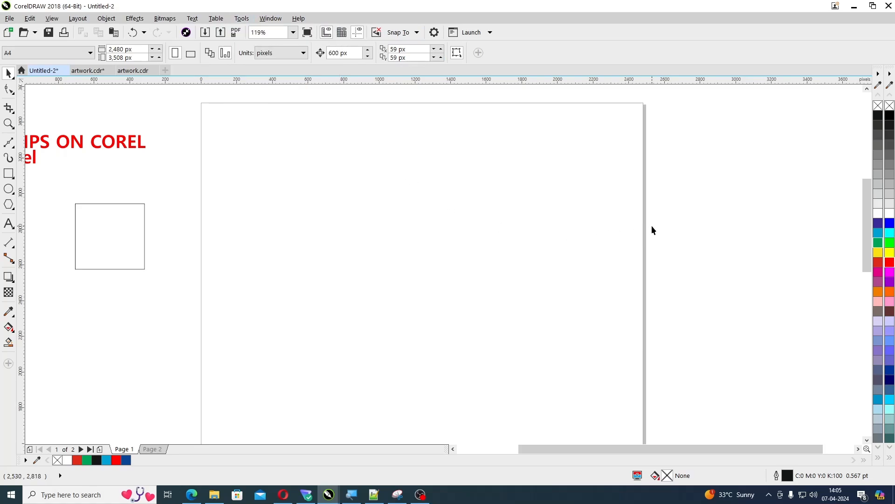
pyautogui.hotkey('ctrl', 'j')
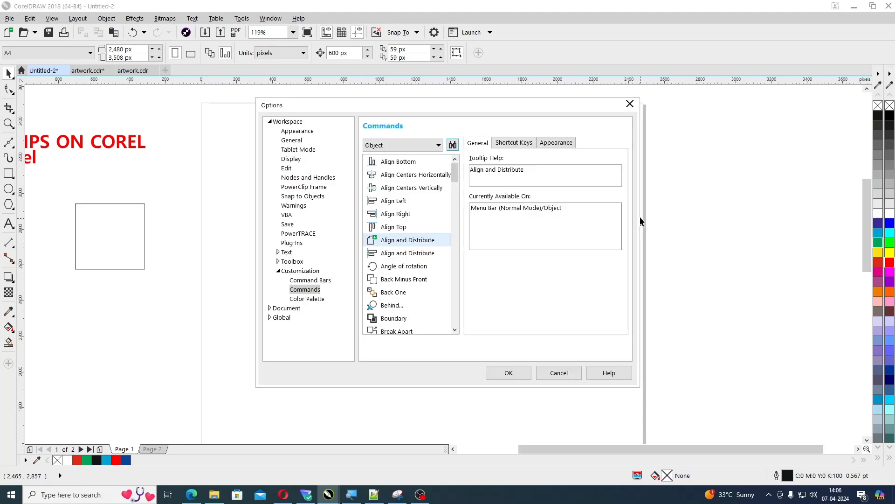
pyautogui.click(521, 148)
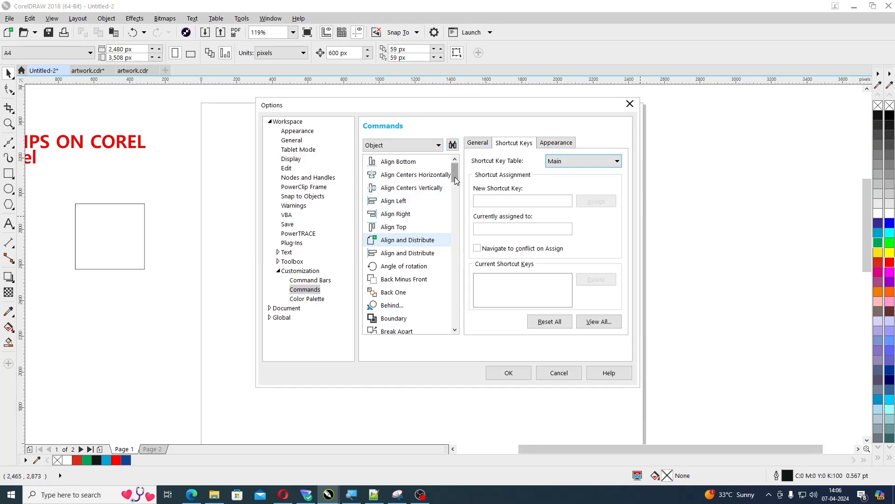
pyautogui.moveTo(455, 179); pyautogui.dragTo(465, 286)
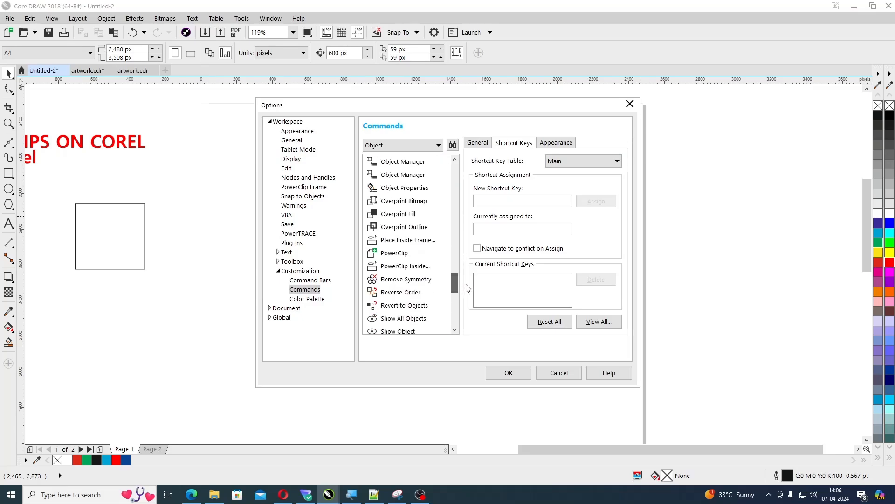
pyautogui.click(430, 269)
pyautogui.click(488, 201)
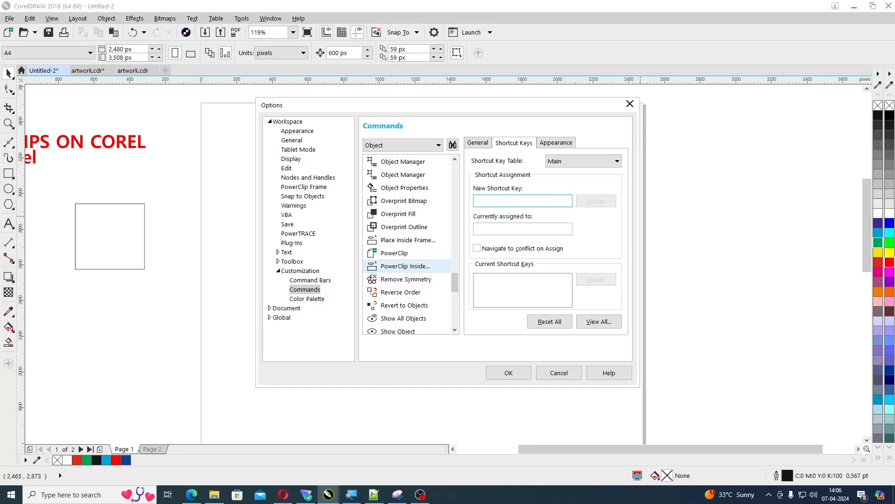
pyautogui.press('c')
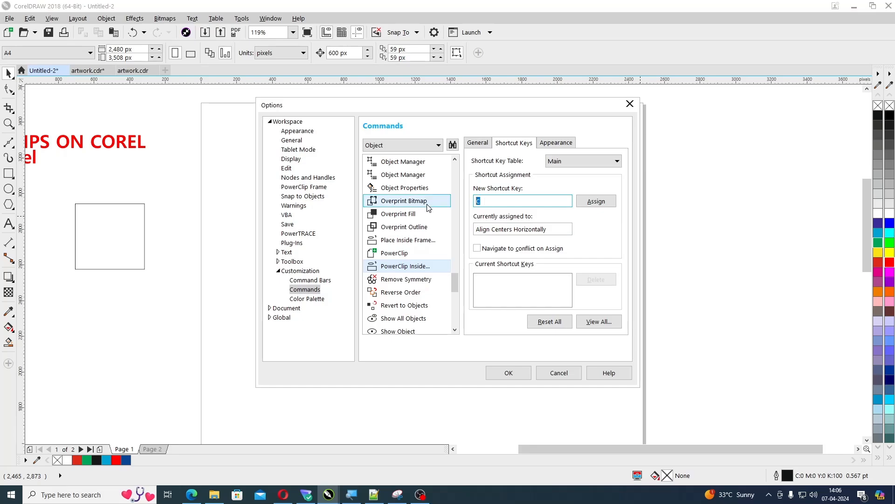
pyautogui.press('Delete')
pyautogui.press('1')
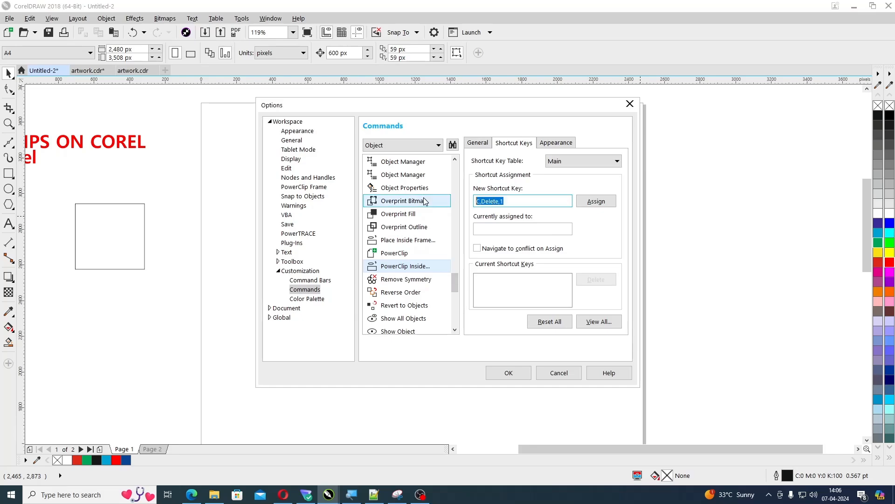
pyautogui.press('1')
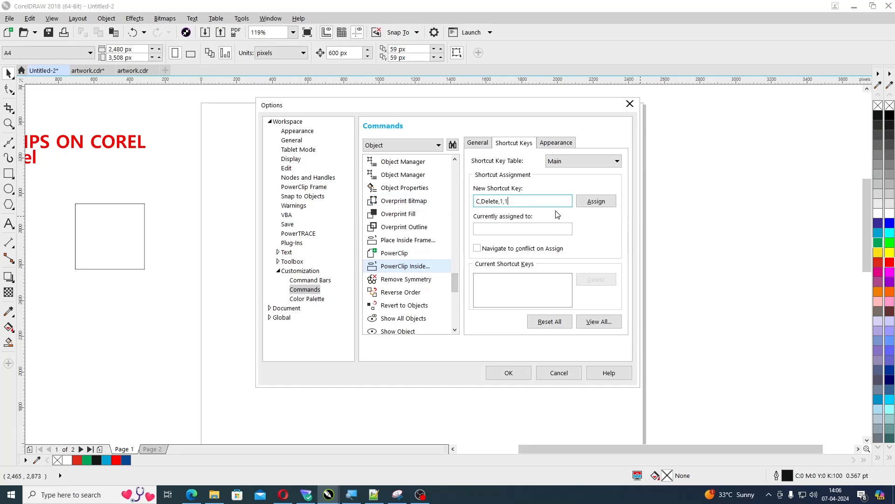
pyautogui.click(565, 373)
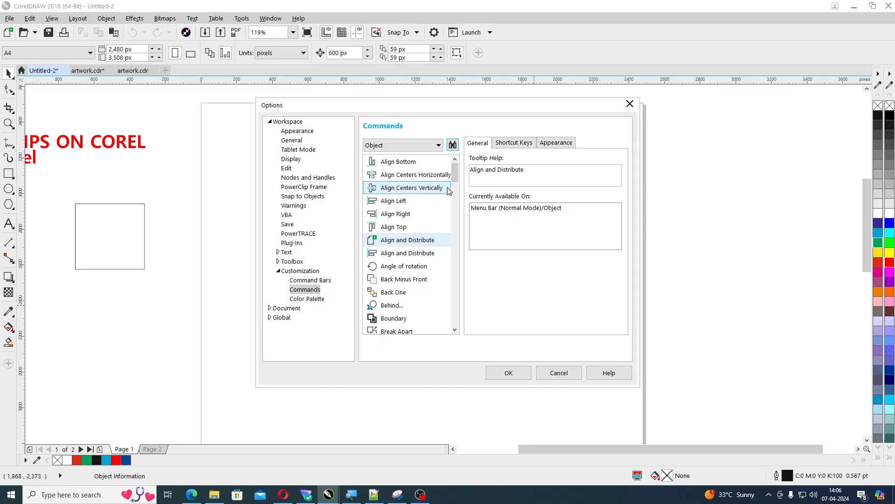
# Assign the shortcut key 1 to the PowerClip Inside command in the Object command customization
pyautogui.click(513, 143)
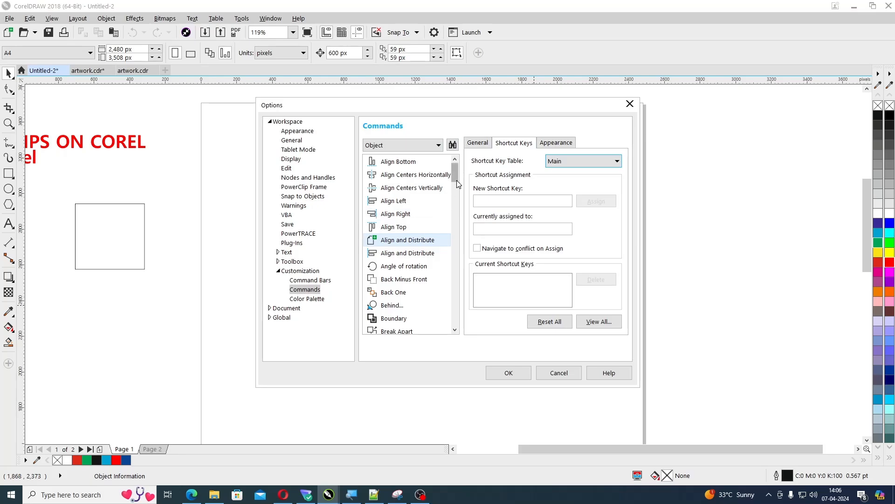
pyautogui.moveTo(457, 181); pyautogui.dragTo(456, 296)
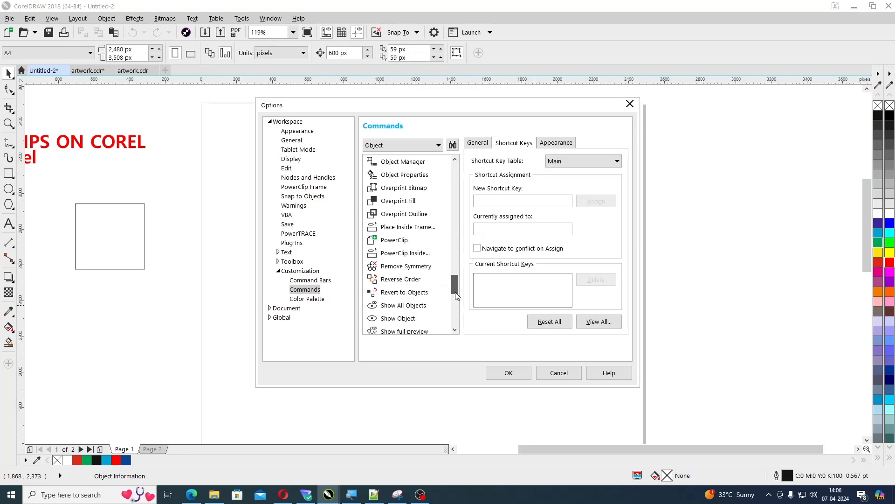
pyautogui.click(406, 255)
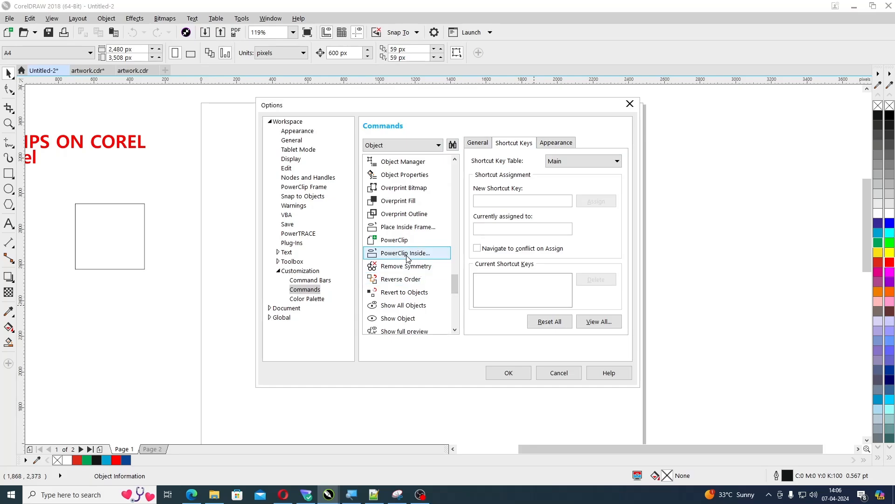
pyautogui.click(483, 201)
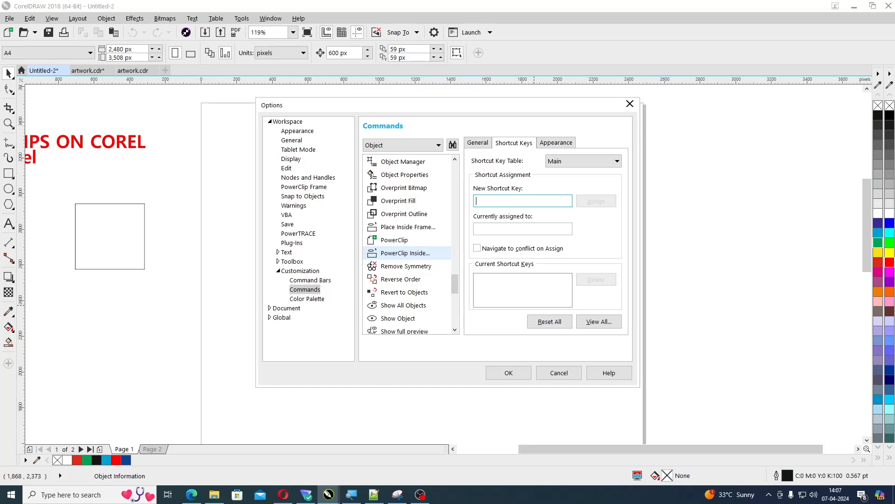
pyautogui.write('1')
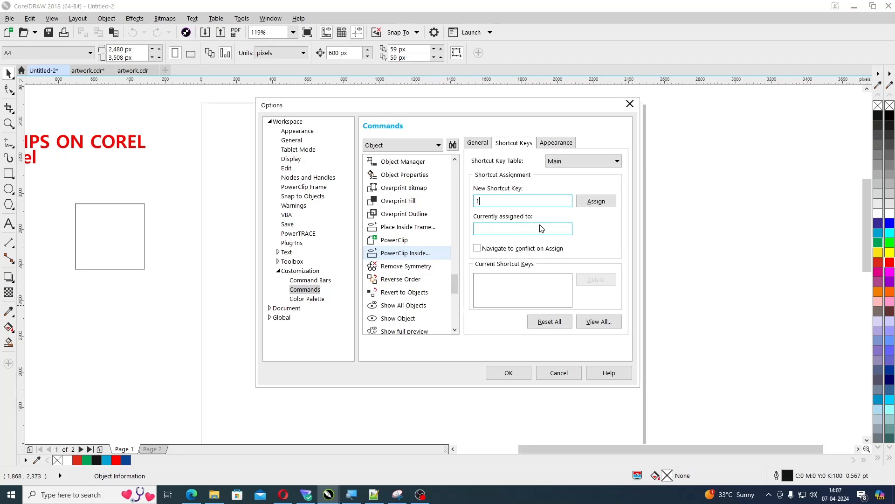
pyautogui.click(605, 202)
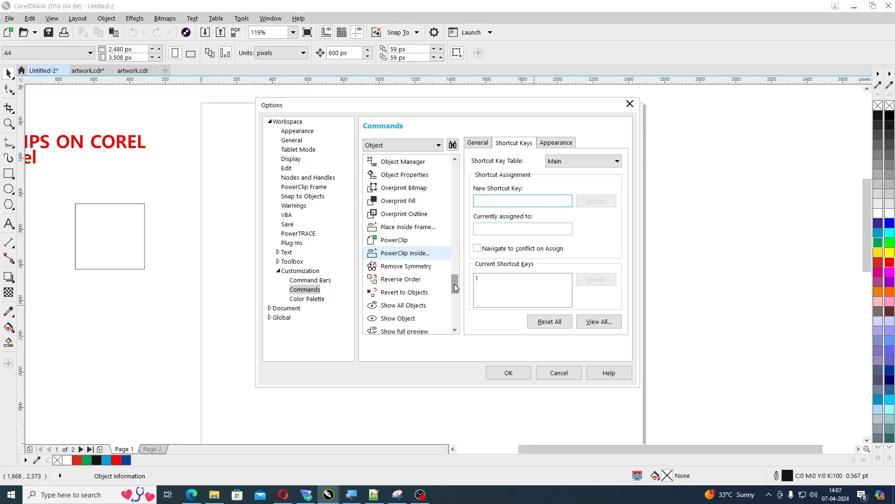
# Assign the shortcut key 2 to the Edit PowerClip command
pyautogui.moveTo(454, 284); pyautogui.dragTo(455, 226)
pyautogui.click(402, 175)
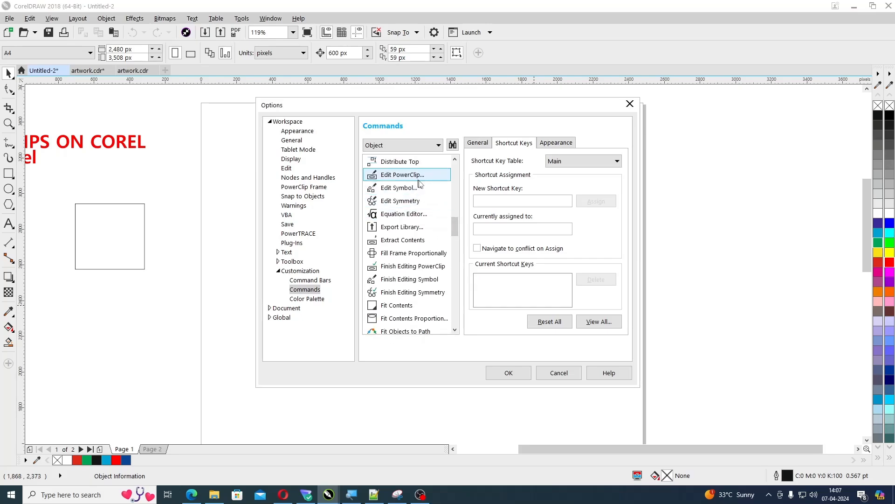
pyautogui.click(522, 200)
pyautogui.press('2')
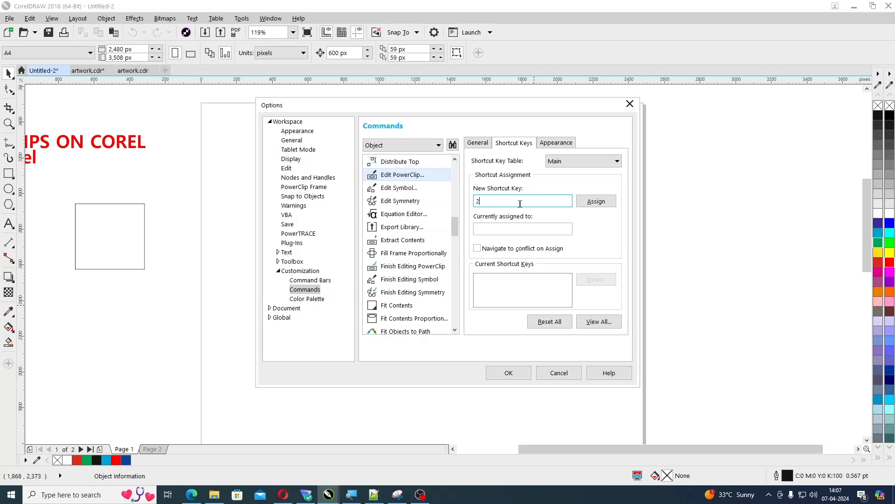
pyautogui.click(596, 201)
# Assign the shortcut key 3 to the Finish Editing PowerClip command
pyautogui.moveTo(454, 231); pyautogui.dragTo(454, 235)
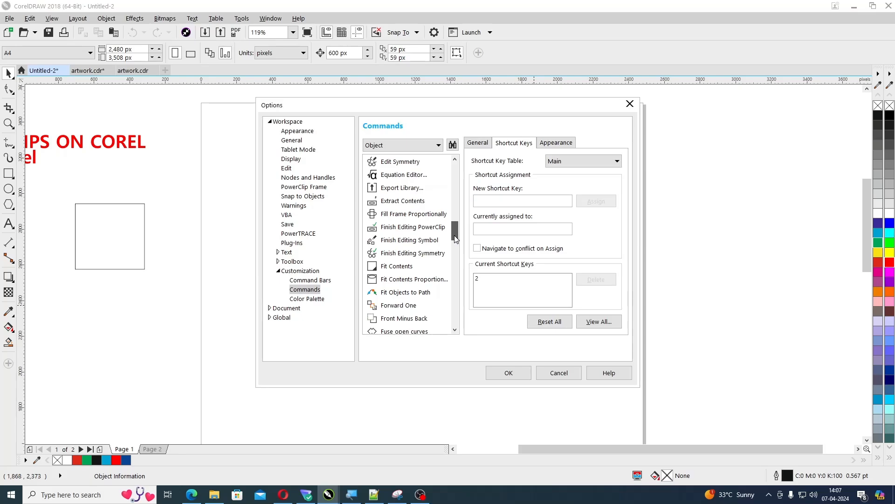
pyautogui.click(427, 227)
pyautogui.click(494, 201)
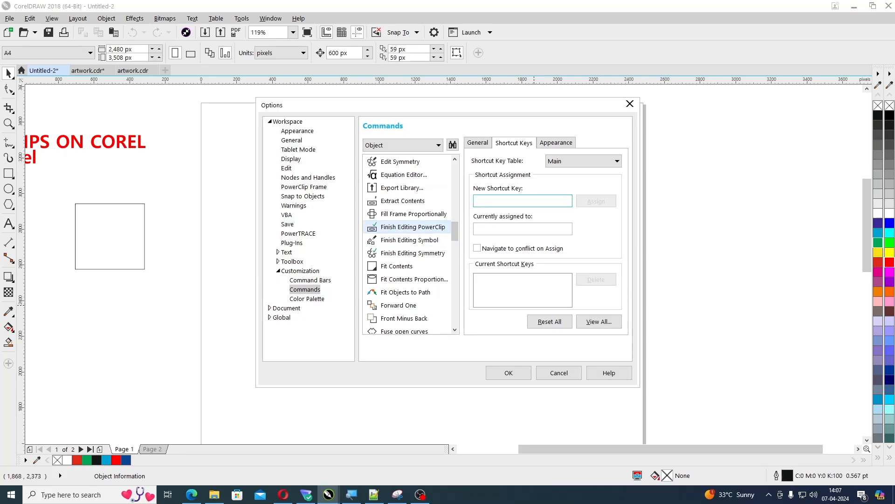
pyautogui.press('3')
pyautogui.click(601, 203)
# Assign the shortcut key 4 to the Extract Contents command and apply the customized shortcuts
pyautogui.click(415, 204)
pyautogui.click(481, 201)
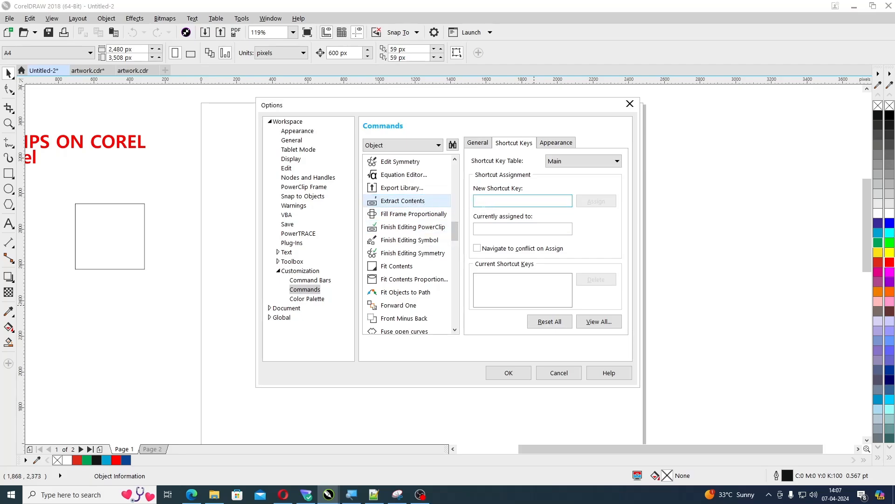
pyautogui.write('4')
pyautogui.click(601, 203)
pyautogui.click(478, 279)
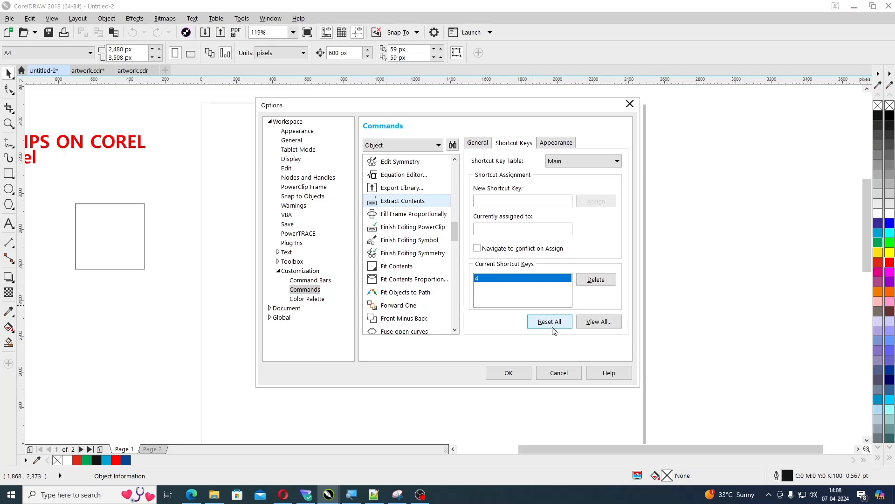
pyautogui.click(512, 377)
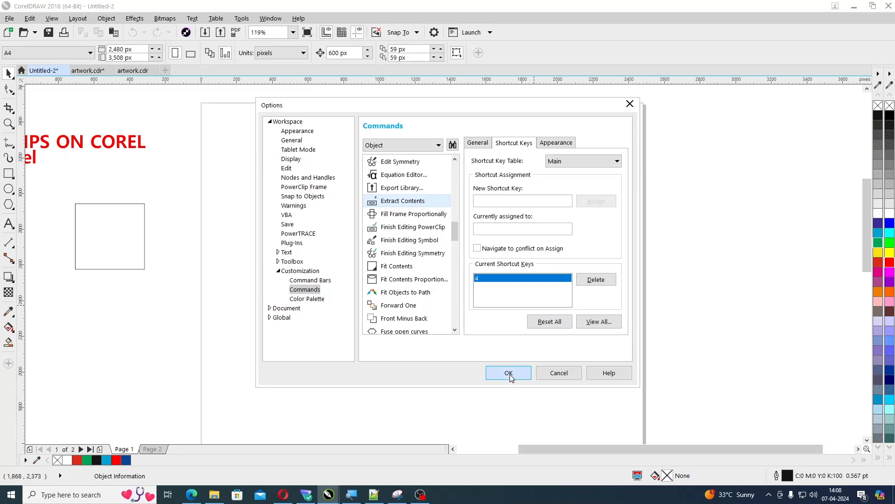
pyautogui.click(510, 374)
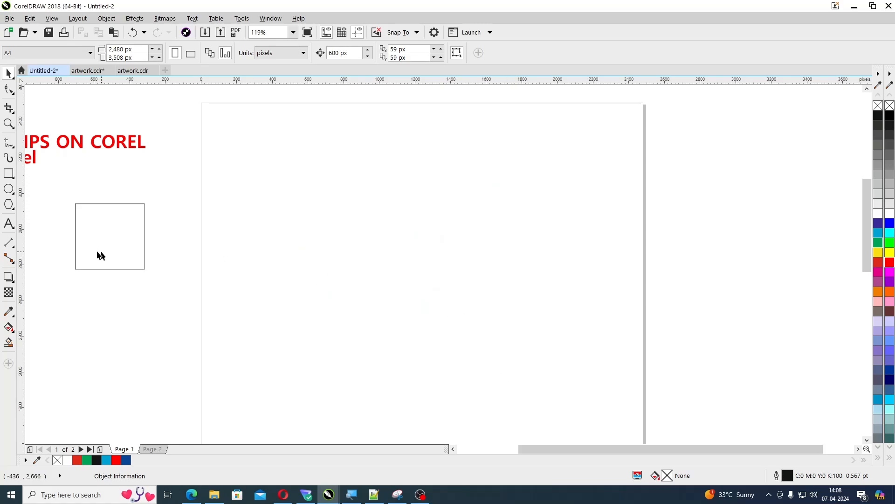
# Widen the empty rectangle beside page 1 to about 527 px
pyautogui.click(75, 239)
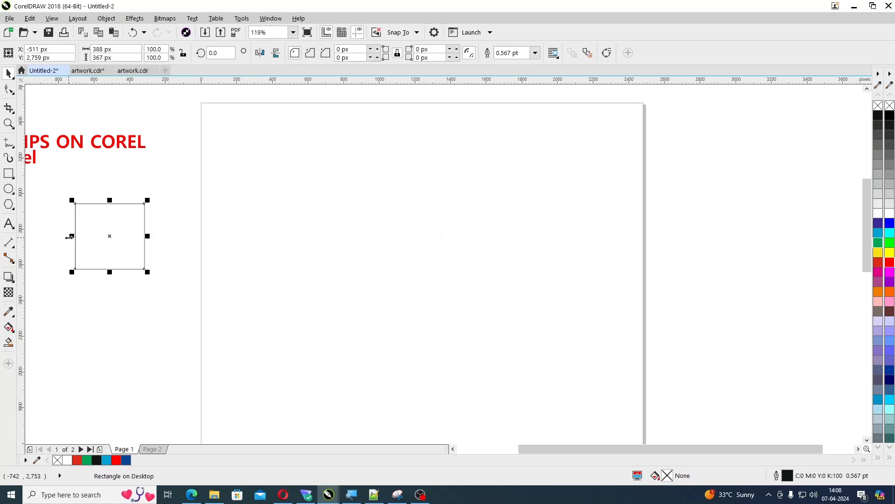
pyautogui.moveTo(69, 237); pyautogui.dragTo(48, 237)
# Group all objects of the "Top 10 Corel's Tips & Tricks" banner on page 1
pyautogui.scroll(-5, 236, 300)
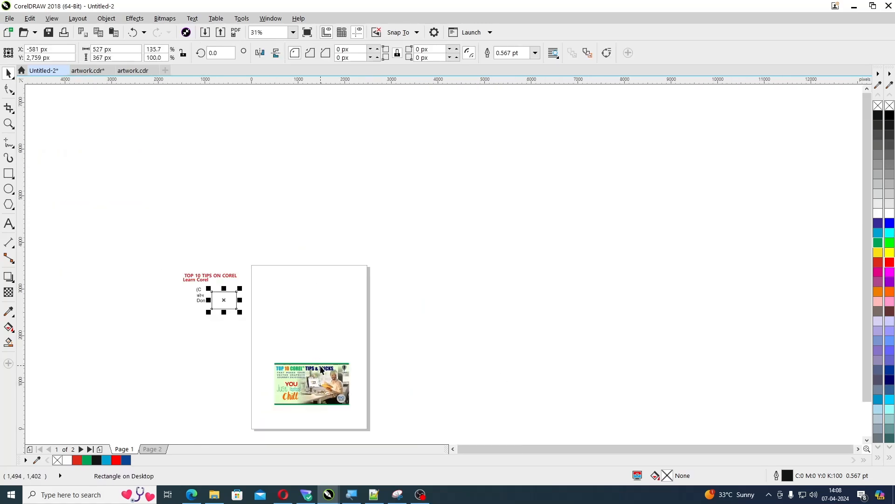
pyautogui.click(313, 375)
pyautogui.moveTo(248, 346); pyautogui.dragTo(396, 419)
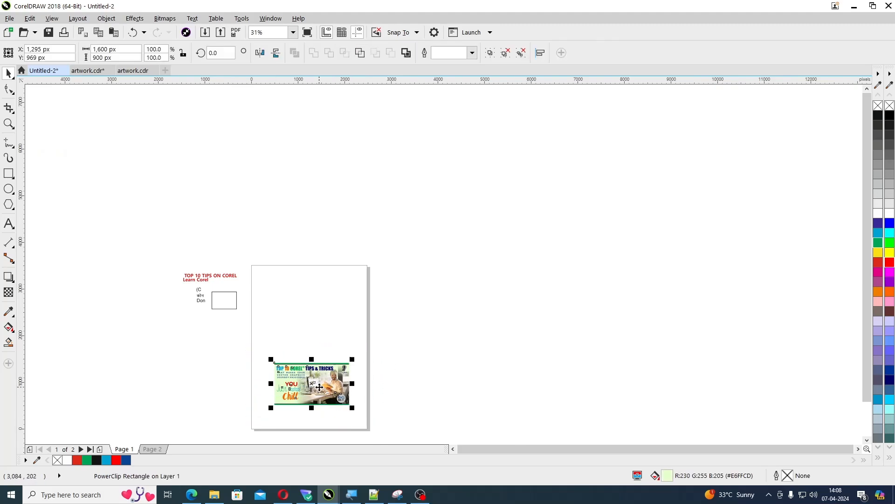
pyautogui.hotkey('ctrl', 'g')
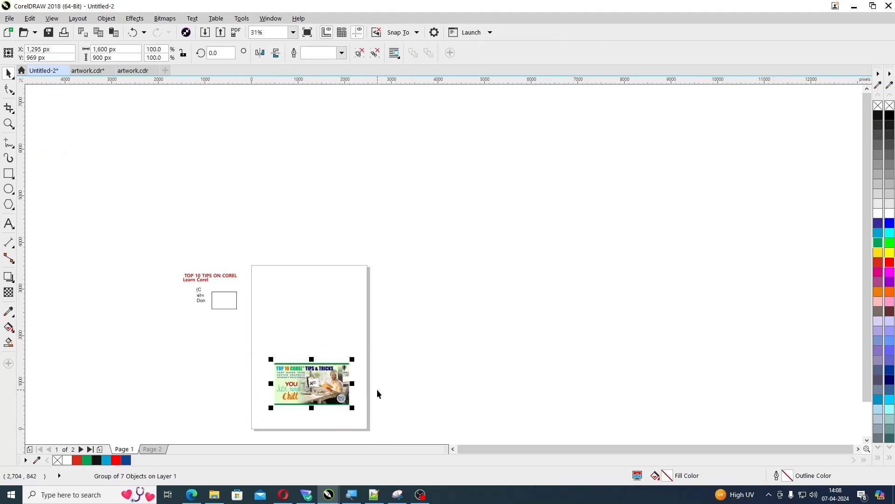
# Move the rectangle onto page 1 above the banner, centred at about X 1,205 and Y 2,375 px, and enlarge it from its centre
pyautogui.moveTo(229, 308); pyautogui.dragTo(309, 301)
pyautogui.press('F2')
pyautogui.moveTo(233, 258); pyautogui.dragTo(420, 428)
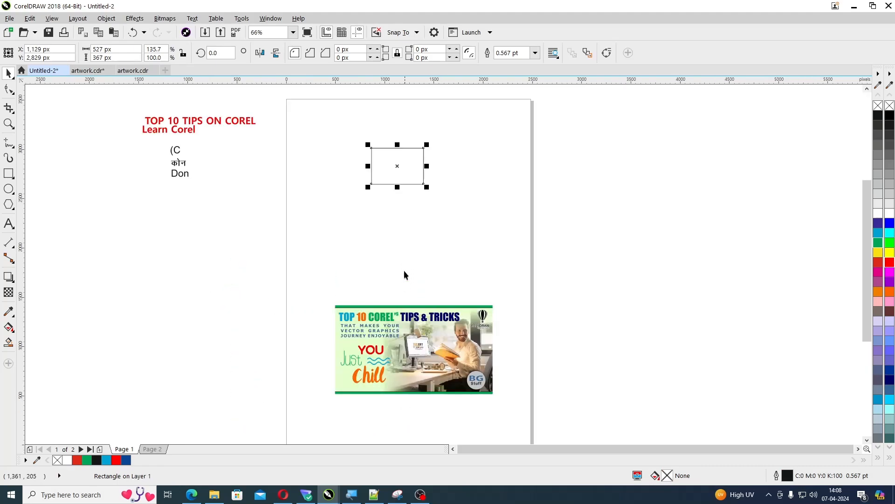
pyautogui.moveTo(402, 160); pyautogui.dragTo(409, 205)
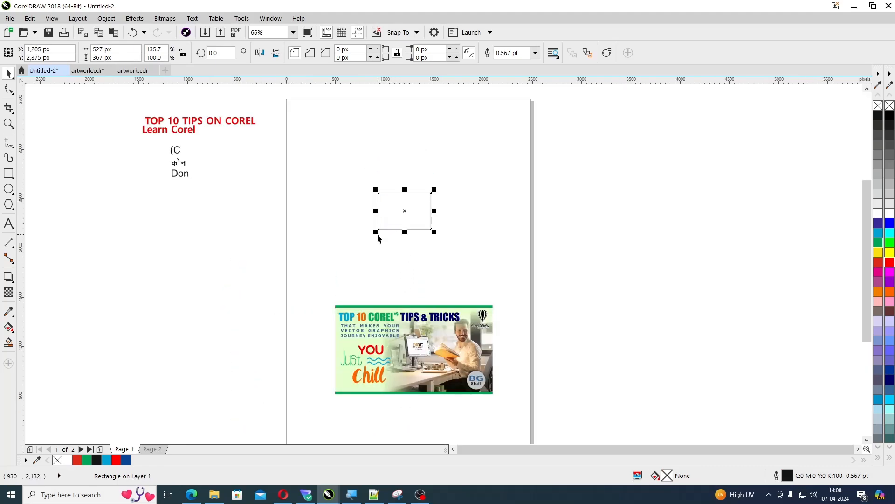
pyautogui.moveTo(376, 232); pyautogui.dragTo(359, 244)
pyautogui.click(525, 263)
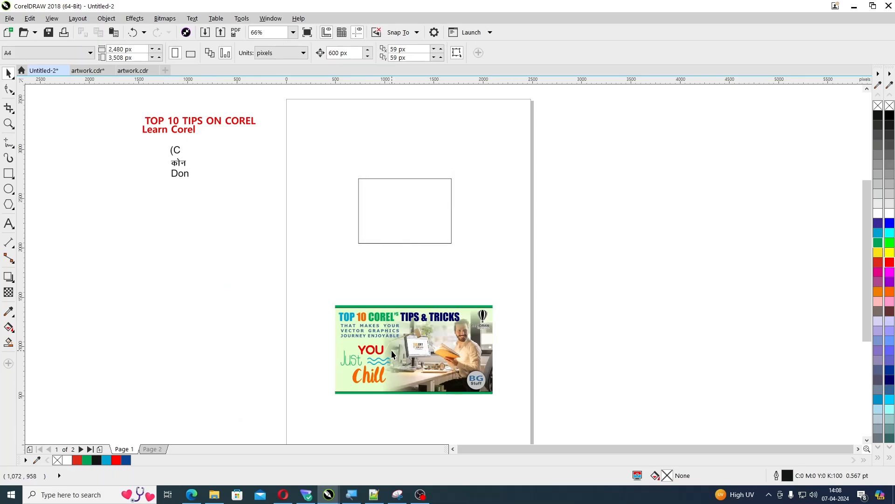
# PowerClip the grouped banner inside the empty rectangle above it
pyautogui.click(391, 350)
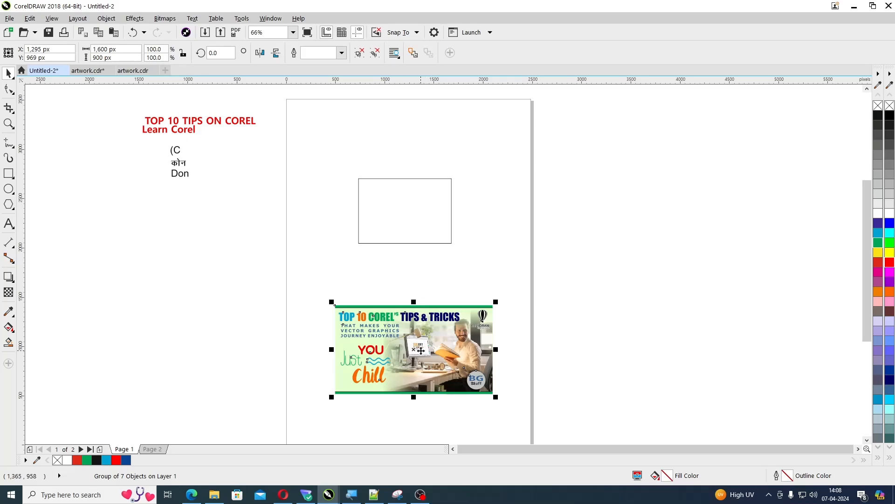
pyautogui.click(113, 20)
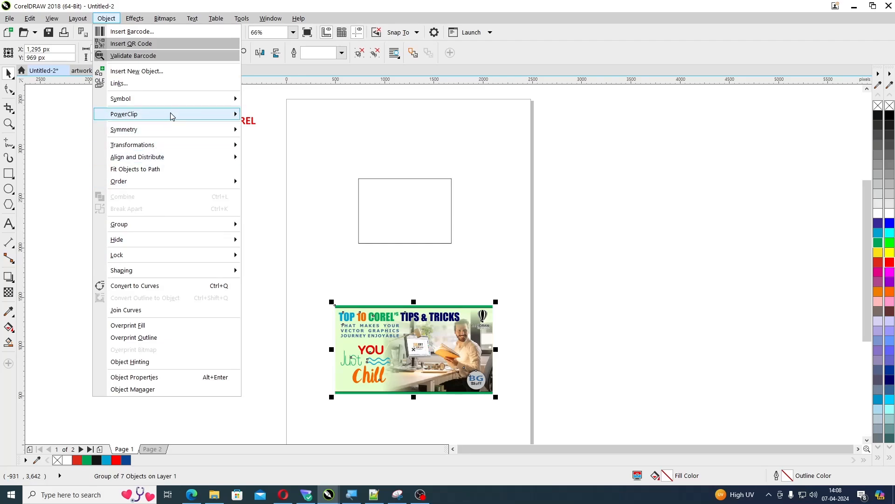
pyautogui.moveTo(172, 115)
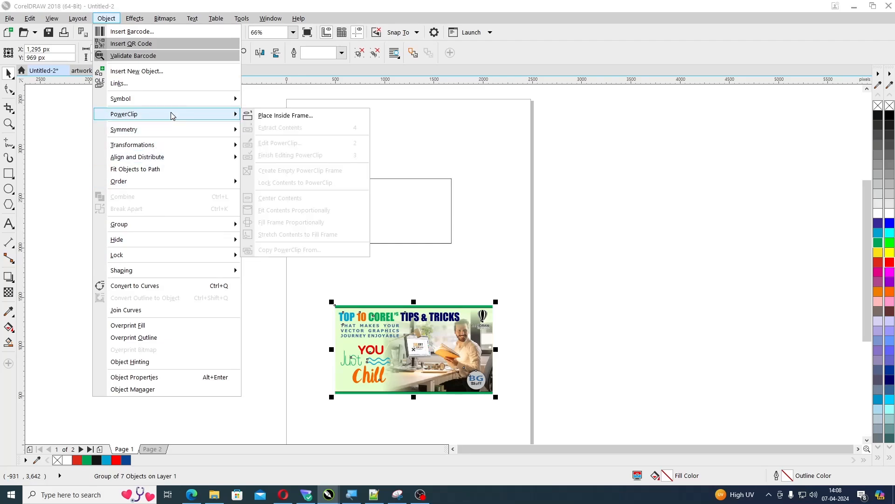
pyautogui.click(268, 120)
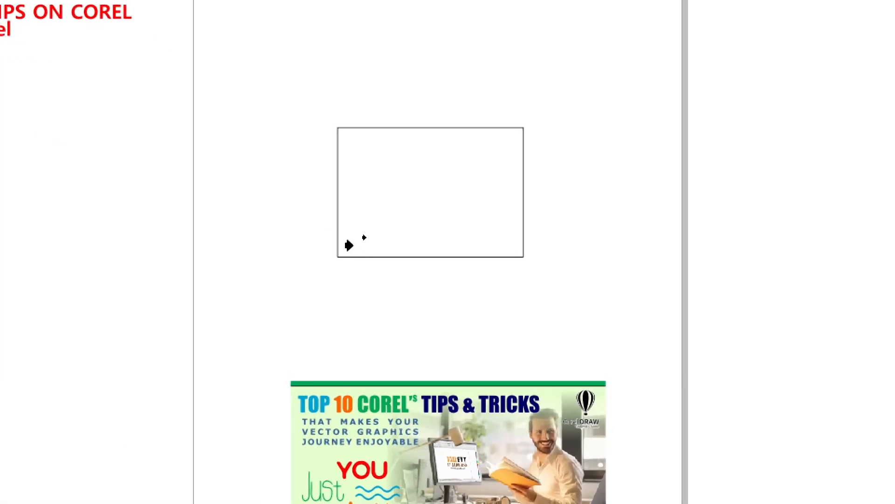
pyautogui.click(350, 200)
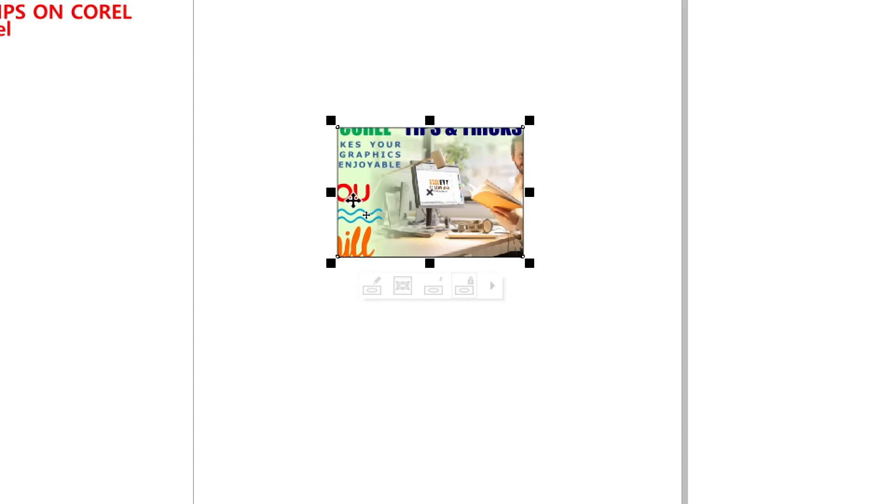
# Scale the banner inside the PowerClip frame down from its centre to about 1,194 px wide, and finish editing the contents
pyautogui.doubleClick(353, 200)
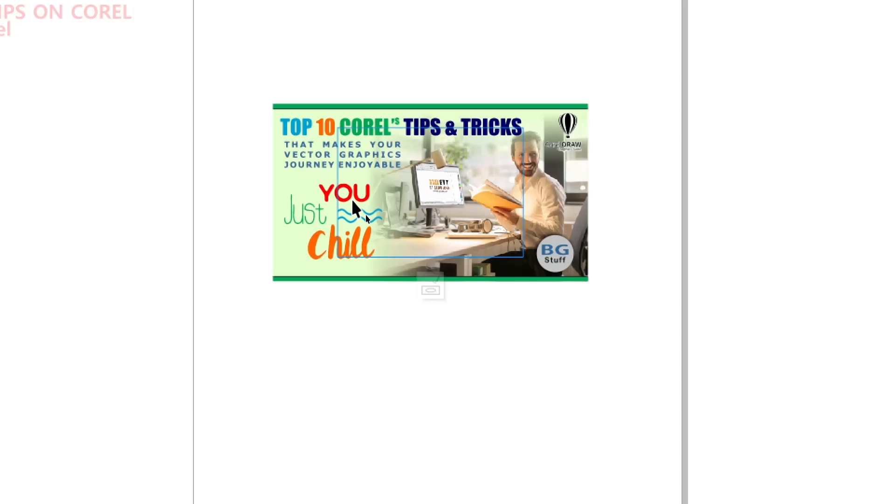
pyautogui.click(296, 255)
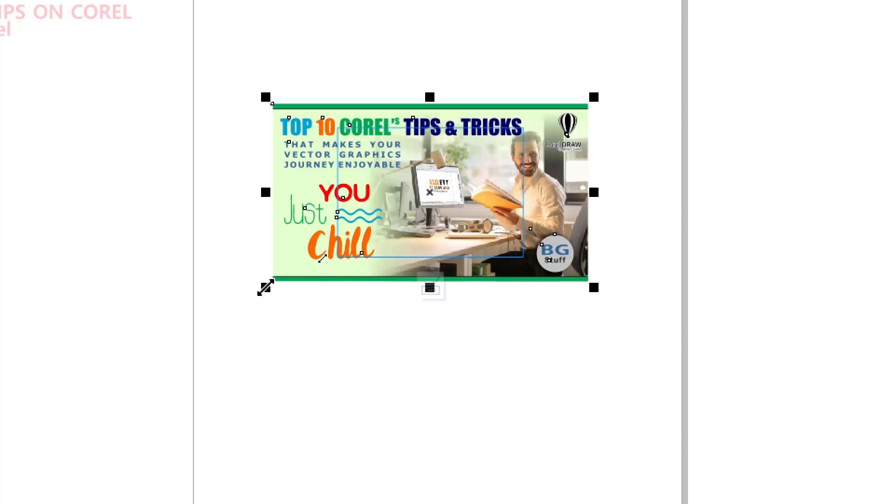
pyautogui.moveTo(266, 288); pyautogui.dragTo(306, 265)
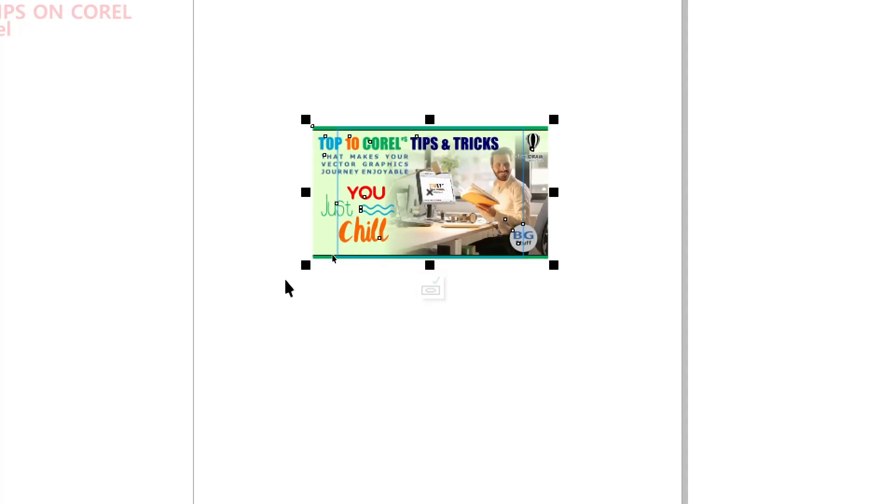
pyautogui.keyDown('ctrl'); pyautogui.click(286, 280); pyautogui.keyUp('ctrl')
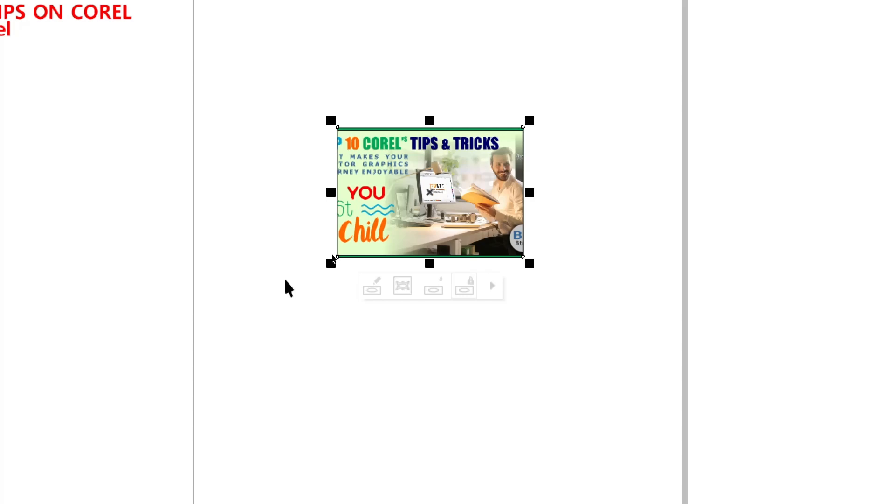
pyautogui.scroll(-2, 285, 280)
pyautogui.click(539, 221)
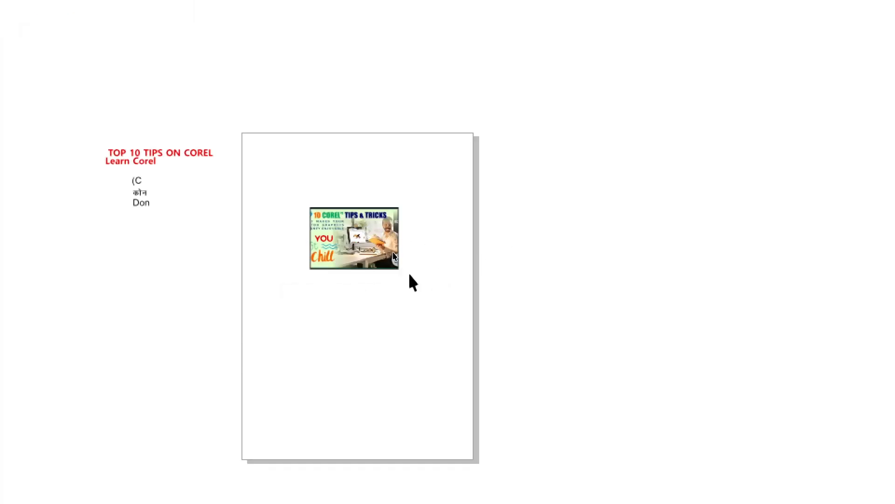
# Reopen the PowerClip contents, make a copy of the banner scaled from its centre to about 1,152 px wide, and finish editing
pyautogui.click(352, 232)
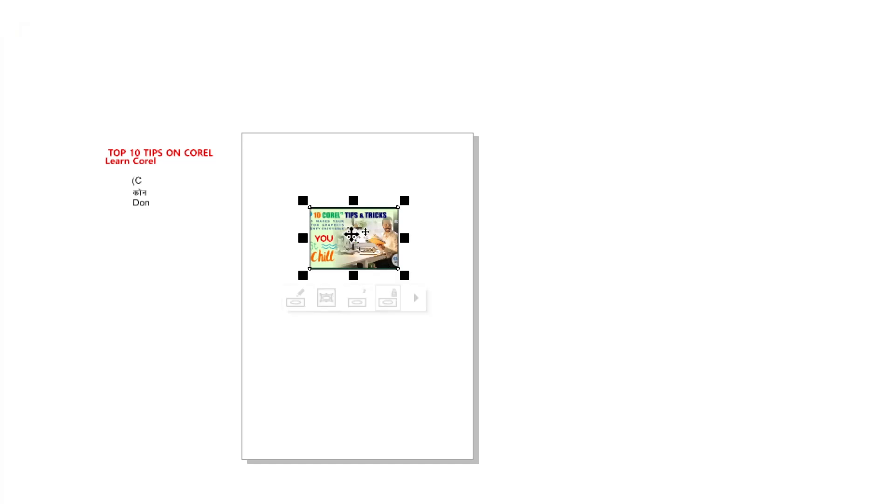
pyautogui.doubleClick(352, 233)
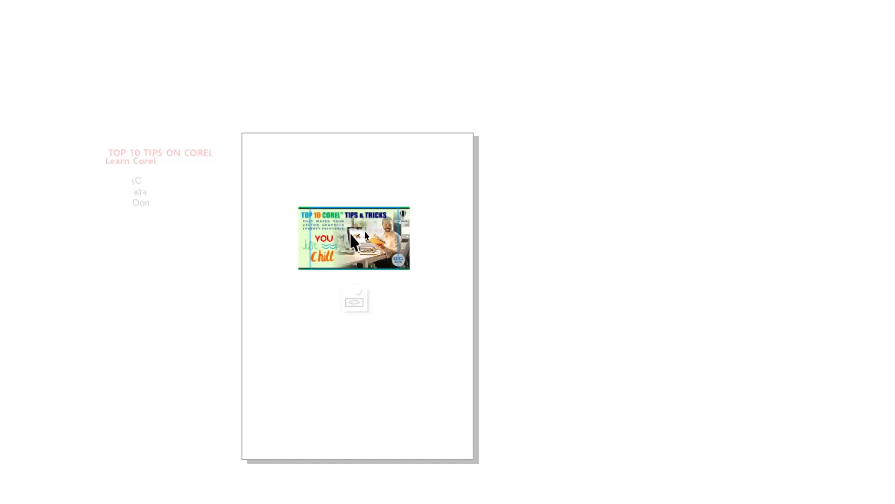
pyautogui.click(350, 232)
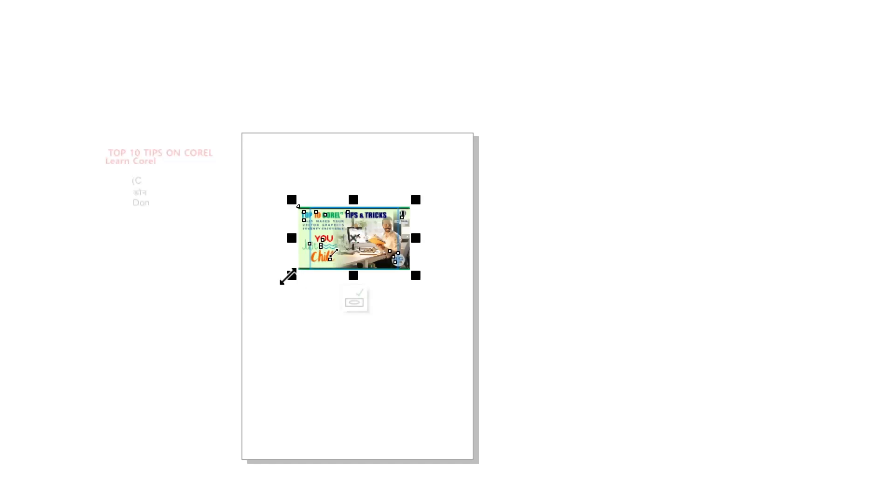
pyautogui.scroll(-2, 283, 274)
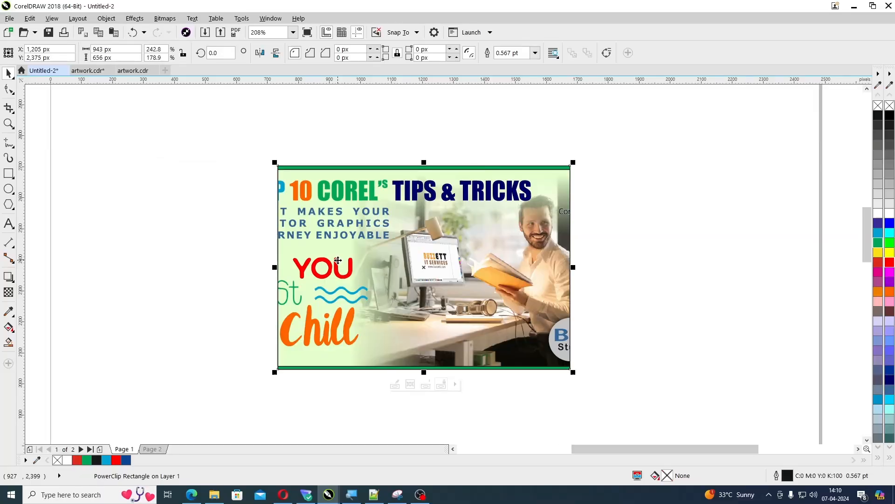
pyautogui.doubleClick(338, 260)
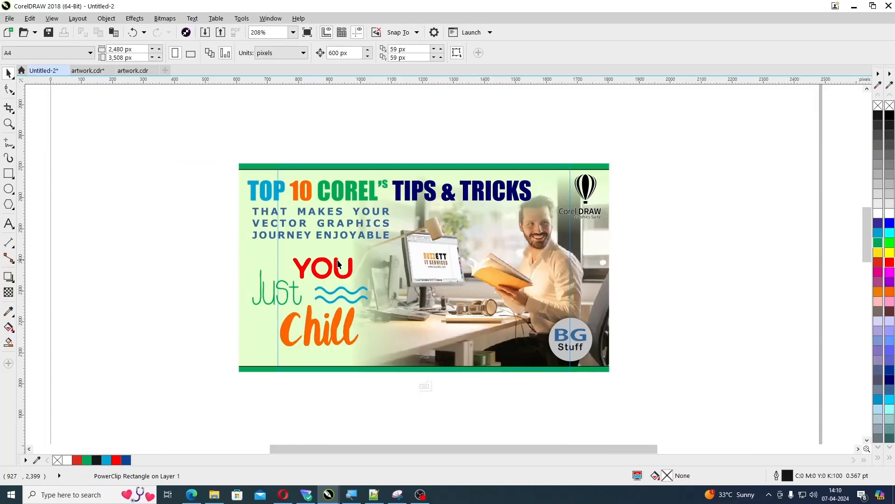
pyautogui.click(338, 261)
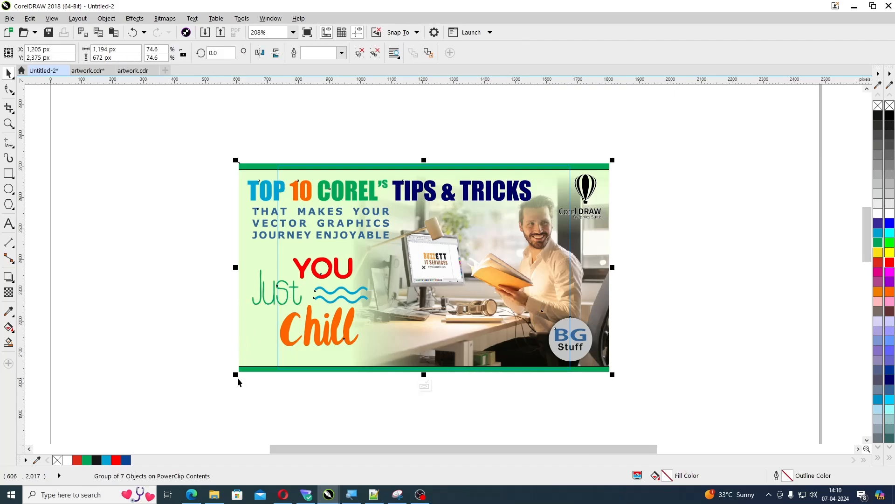
pyautogui.moveTo(236, 375); pyautogui.dragTo(240, 373)
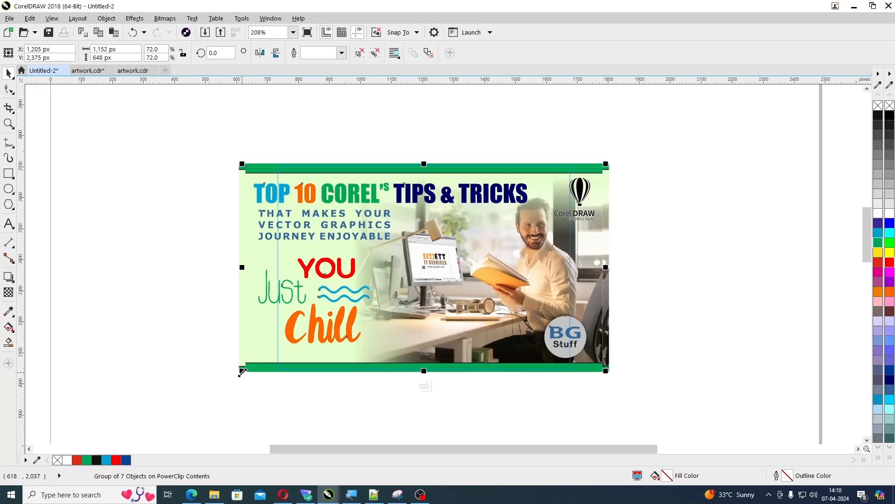
pyautogui.keyDown('ctrl'); pyautogui.click(242, 372); pyautogui.keyUp('ctrl')
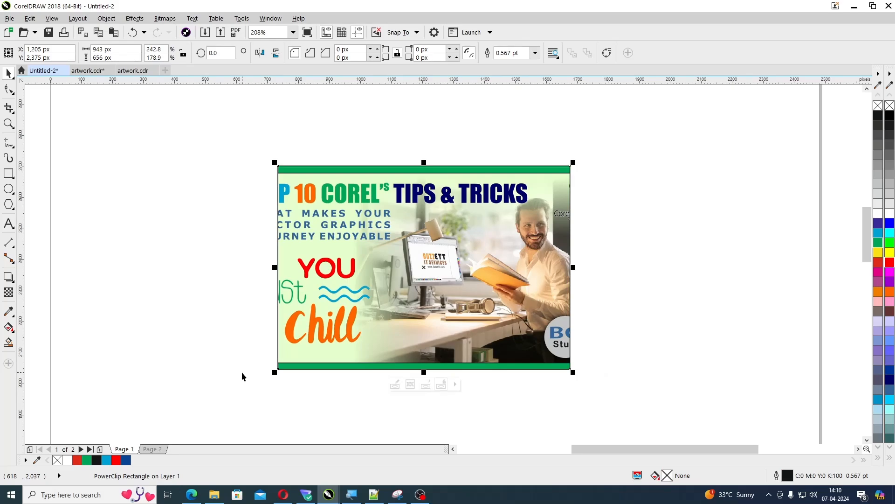
# Extract the contents from the PowerClip frame and move them above it, centred at about X 1,205 and Y 3,119 px
pyautogui.hotkey('ctrl', 'z')
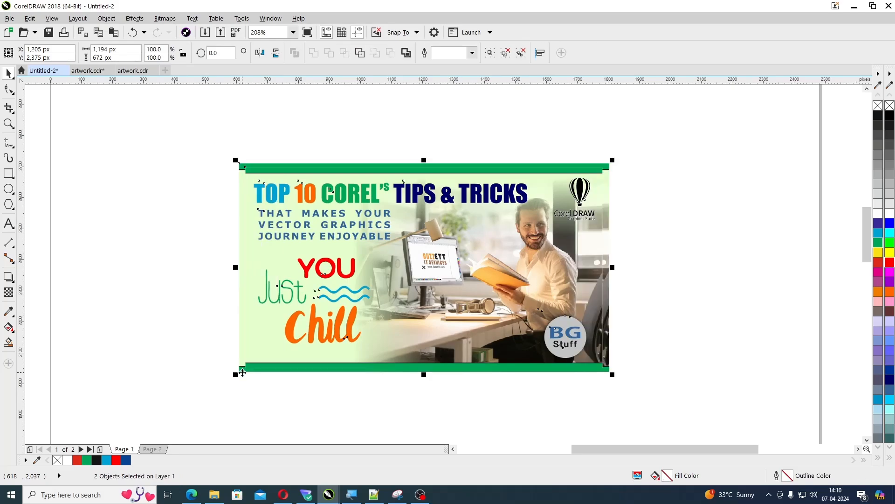
pyautogui.scroll(-3, 265, 370)
pyautogui.moveTo(321, 336); pyautogui.dragTo(322, 227)
pyautogui.click(435, 310)
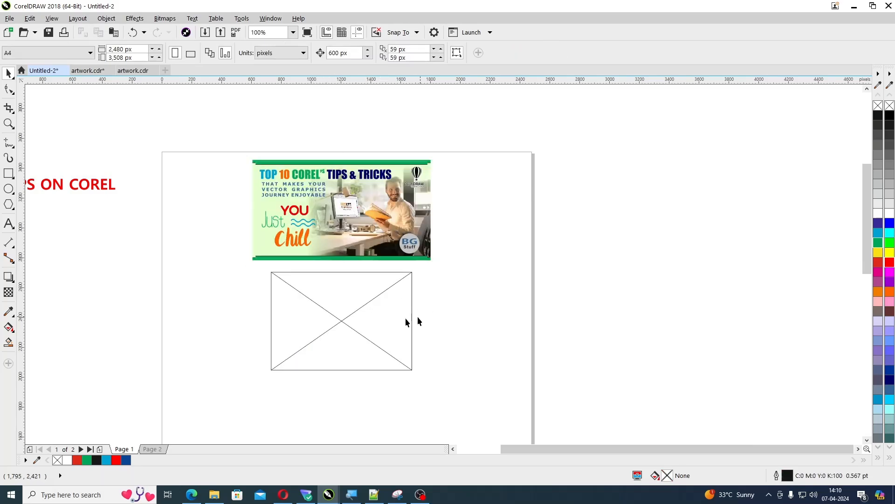
# Check inside the empty PowerClip frame below the banner, leave its editing mode, and delete the frame
pyautogui.click(337, 328)
pyautogui.doubleClick(338, 328)
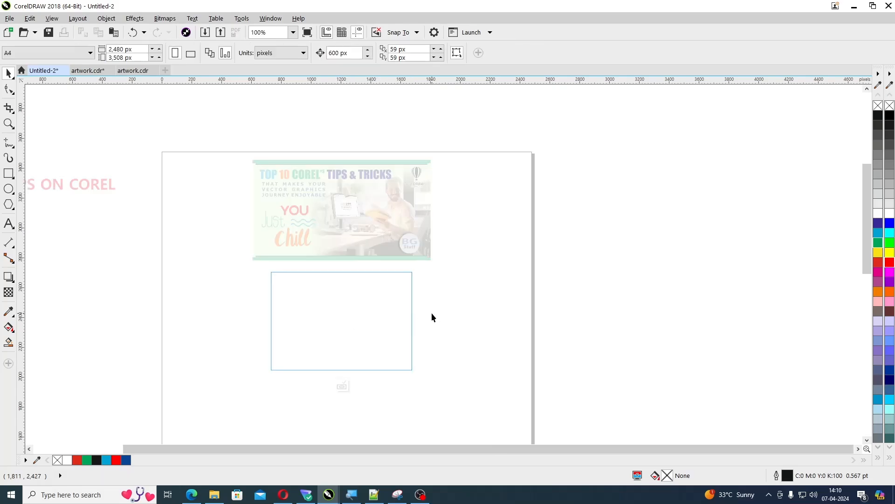
pyautogui.click(443, 309)
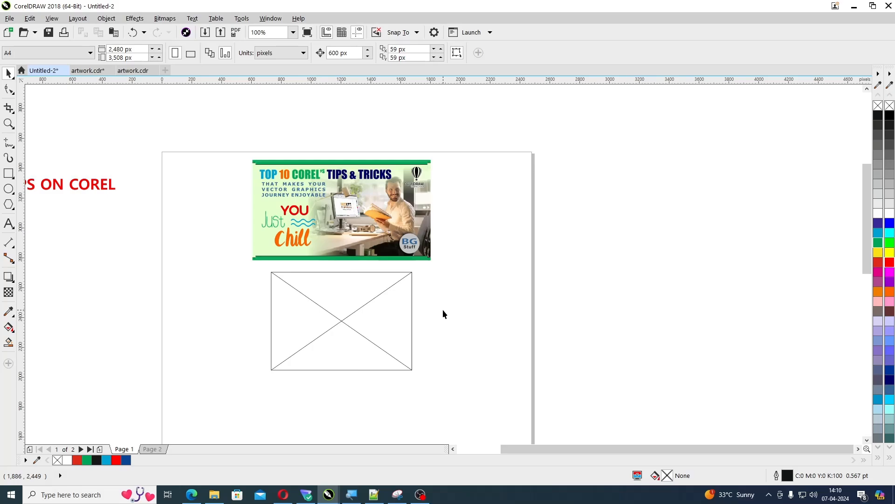
pyautogui.click(363, 317)
pyautogui.press('Delete')
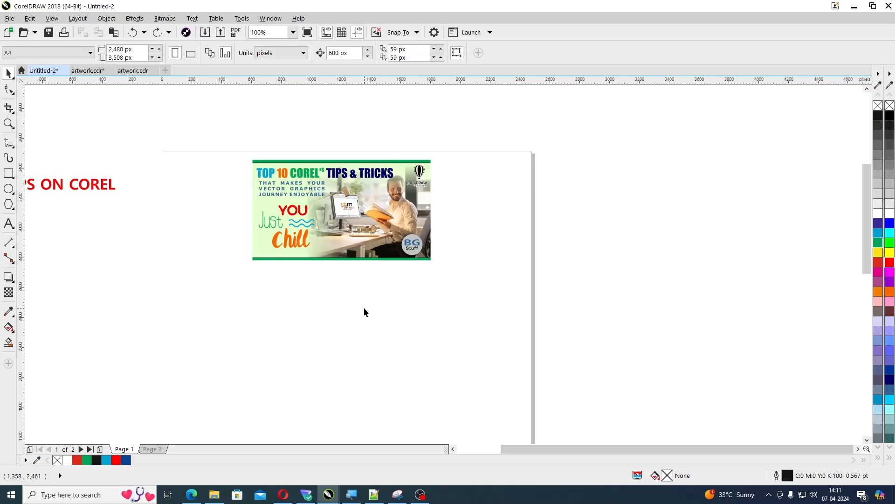
# View the banner in Wireframe mode up close and restore the Enhanced view
pyautogui.click(51, 21)
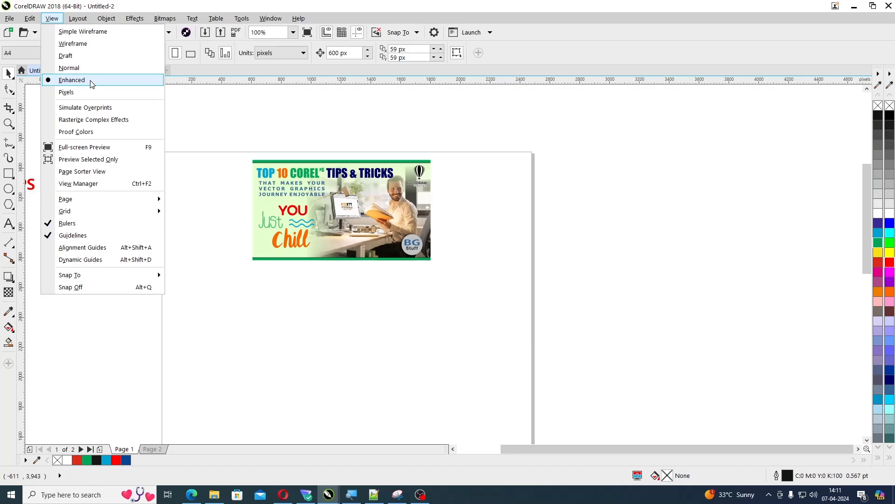
pyautogui.click(194, 123)
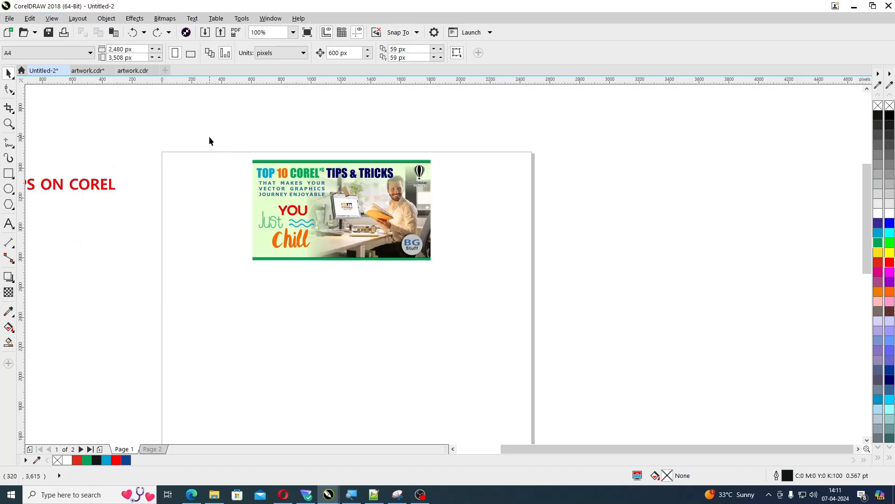
pyautogui.moveTo(208, 136); pyautogui.dragTo(479, 296)
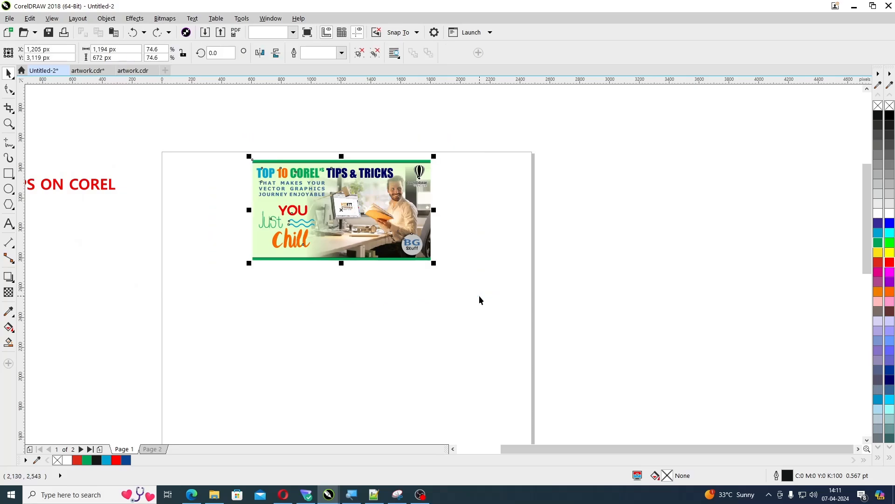
pyautogui.click(52, 18)
pyautogui.click(70, 41)
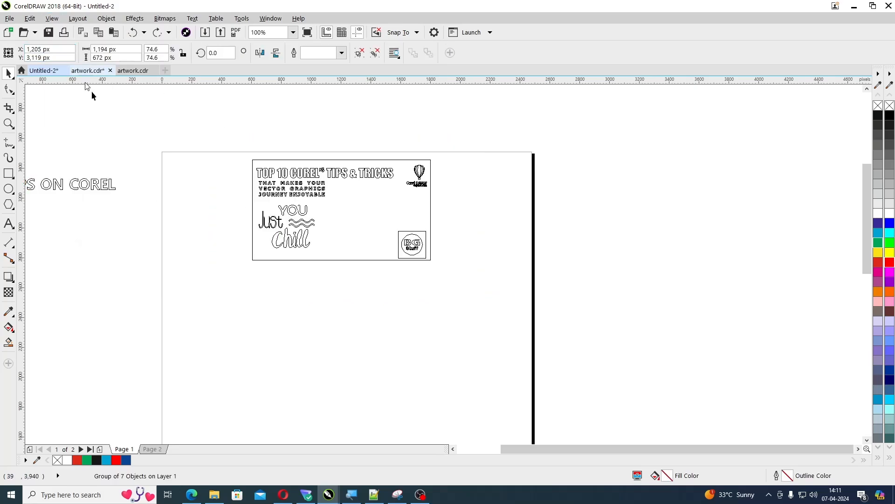
pyautogui.click(192, 192)
pyautogui.moveTo(195, 141); pyautogui.dragTo(462, 277)
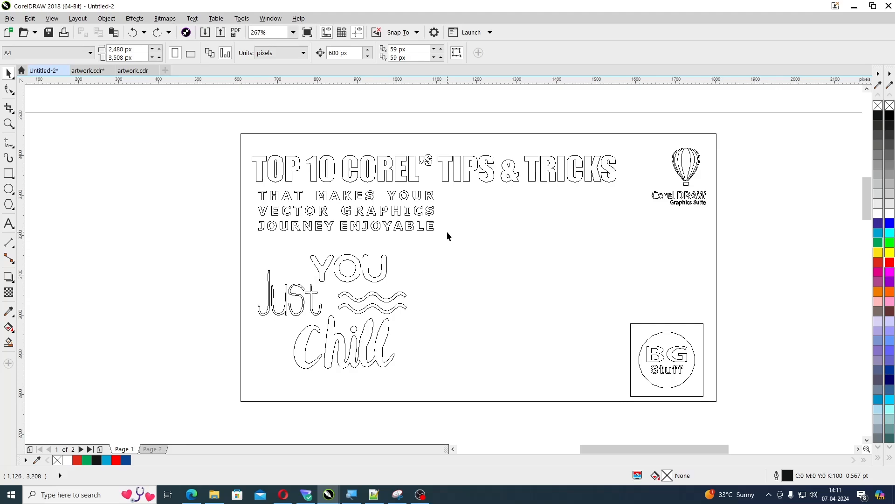
pyautogui.click(51, 19)
pyautogui.click(70, 80)
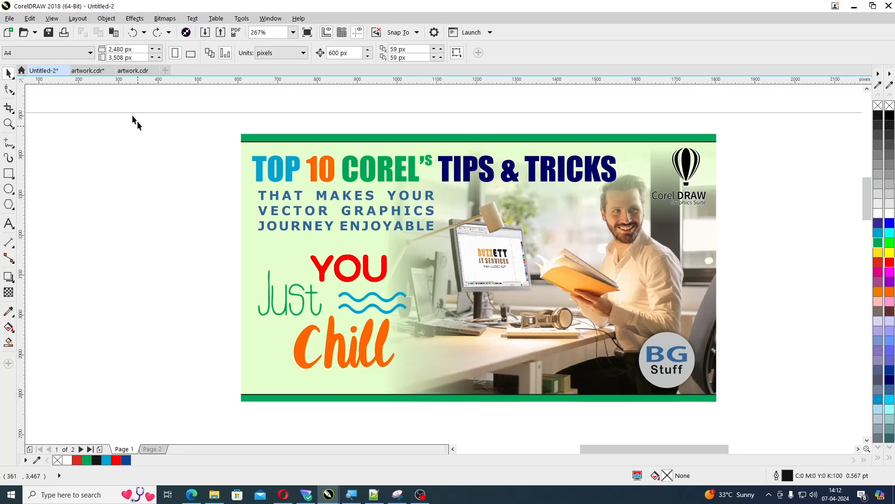
# Switch the document view to Wireframe again and select the "Stuff" curve in the BG Stuff logo
pyautogui.click(52, 19)
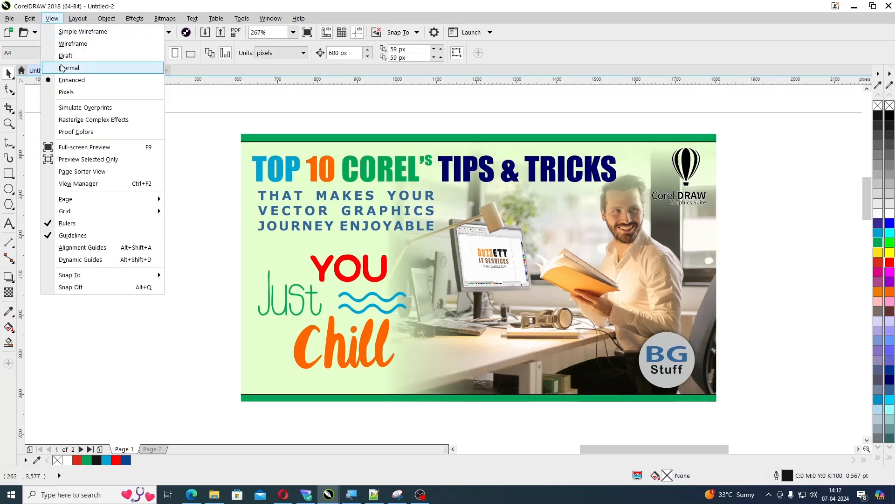
pyautogui.click(74, 44)
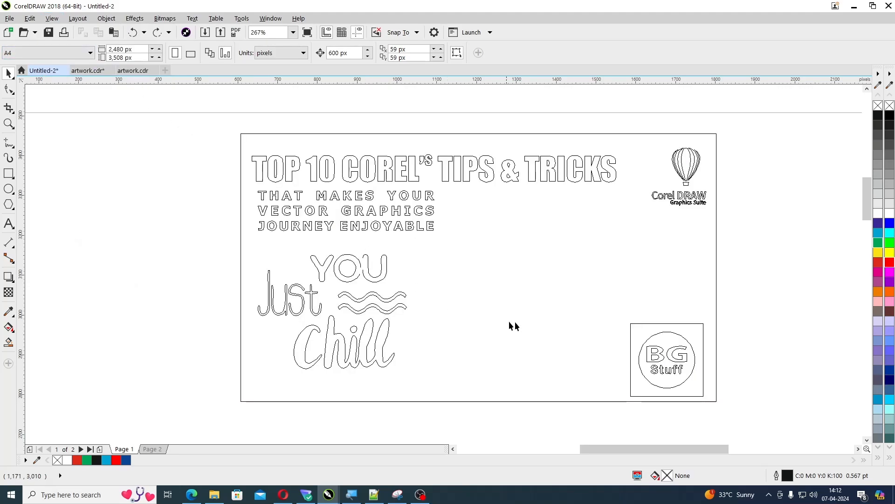
pyautogui.click(664, 375)
pyautogui.keyDown('ctrl'); pyautogui.click(663, 373); pyautogui.keyUp('ctrl')
pyautogui.keyDown('ctrl'); pyautogui.click(663, 373); pyautogui.keyUp('ctrl')
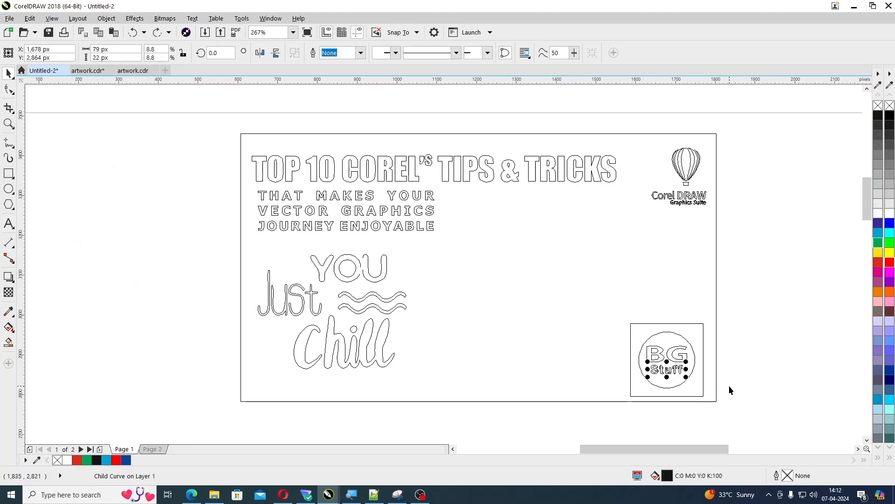
# Return the document view to Enhanced and clear the selection
pyautogui.click(52, 18)
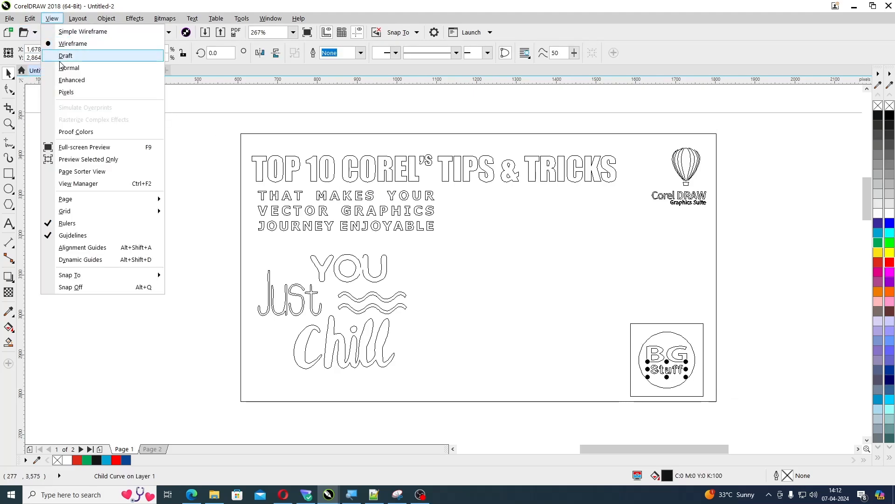
pyautogui.click(70, 80)
pyautogui.click(123, 173)
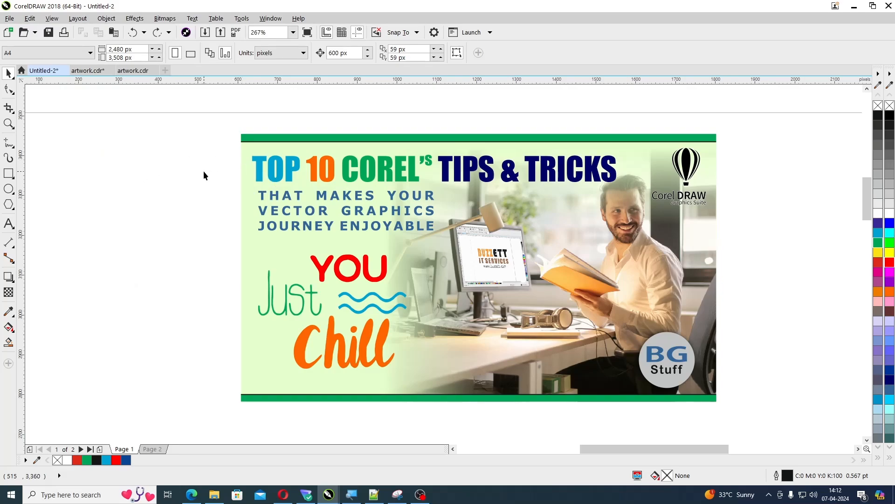
# In the command customization options, assign W as the shortcut key for the Wireframe command in the View category
pyautogui.hotkey('ctrl', 'j')
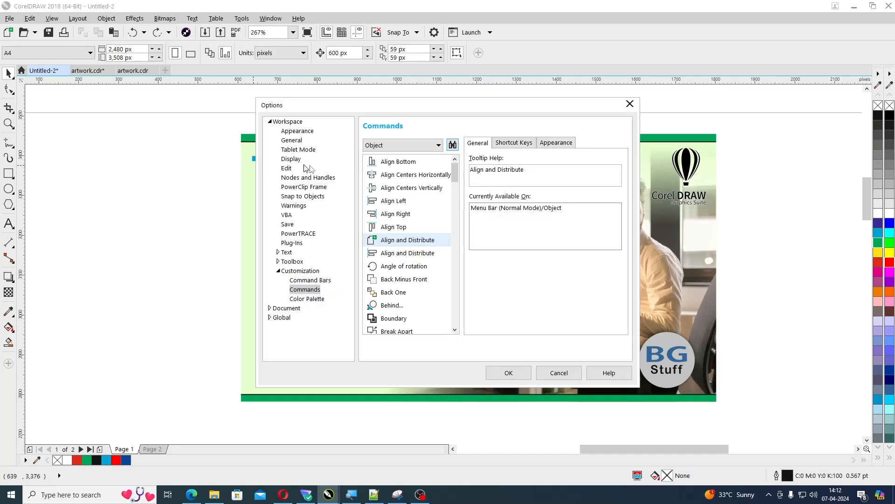
pyautogui.click(398, 144)
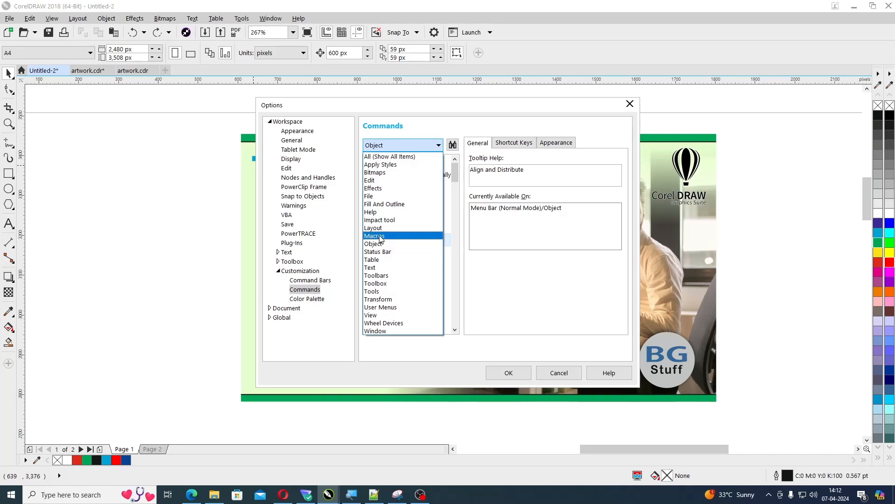
pyautogui.click(392, 315)
pyautogui.moveTo(457, 183); pyautogui.dragTo(462, 298)
pyautogui.click(395, 305)
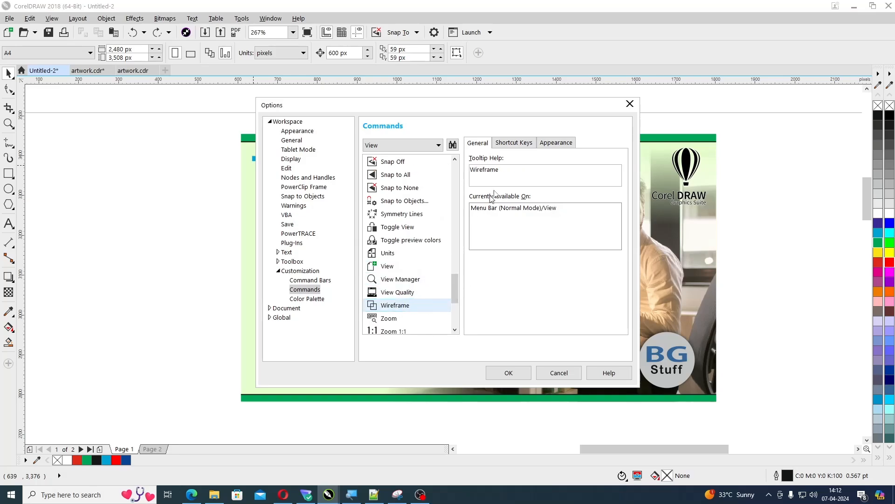
pyautogui.click(517, 145)
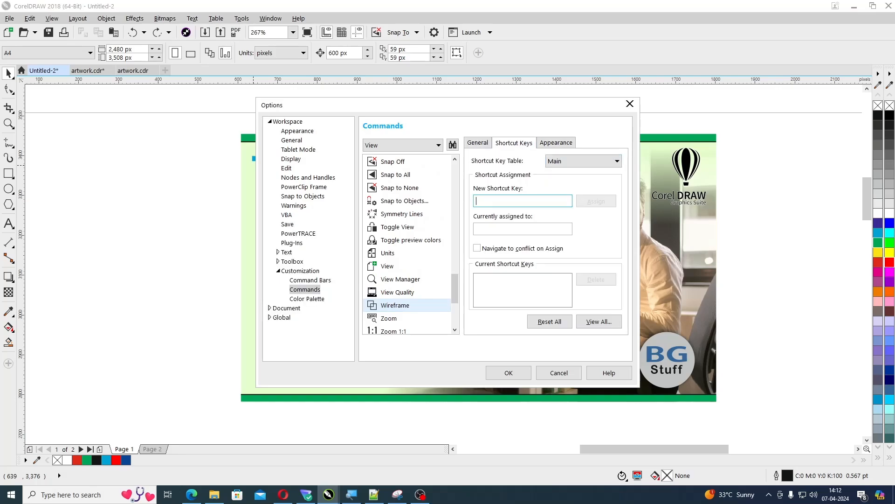
pyautogui.press('w')
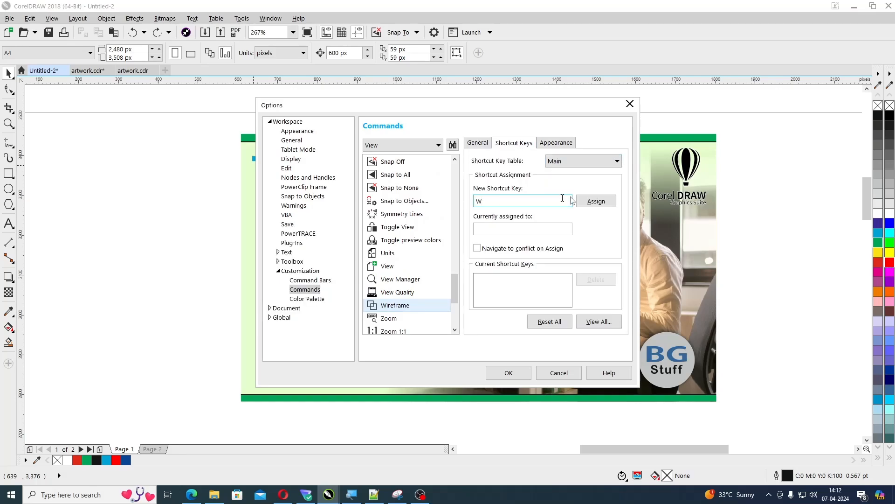
pyautogui.click(595, 204)
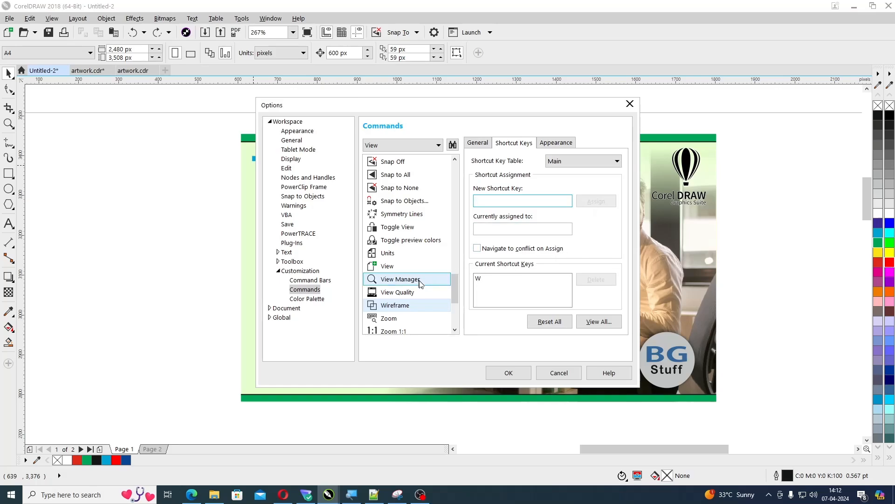
# Assign Q as the shortcut key for the Enhanced command in the View category and accept the options
pyautogui.click(482, 280)
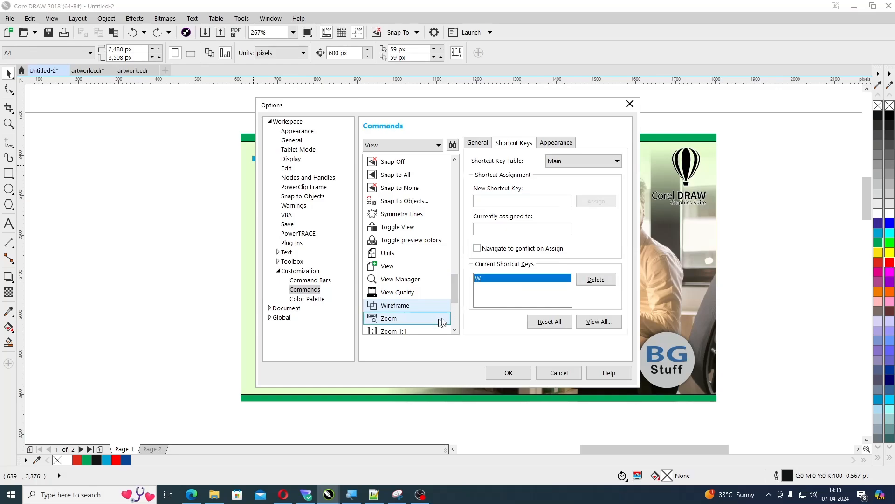
pyautogui.moveTo(456, 293); pyautogui.dragTo(464, 208)
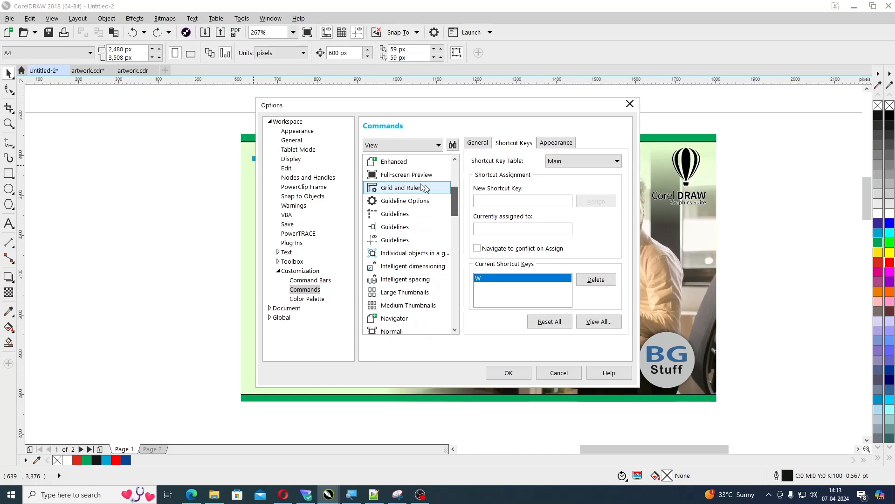
pyautogui.click(407, 166)
pyautogui.click(485, 201)
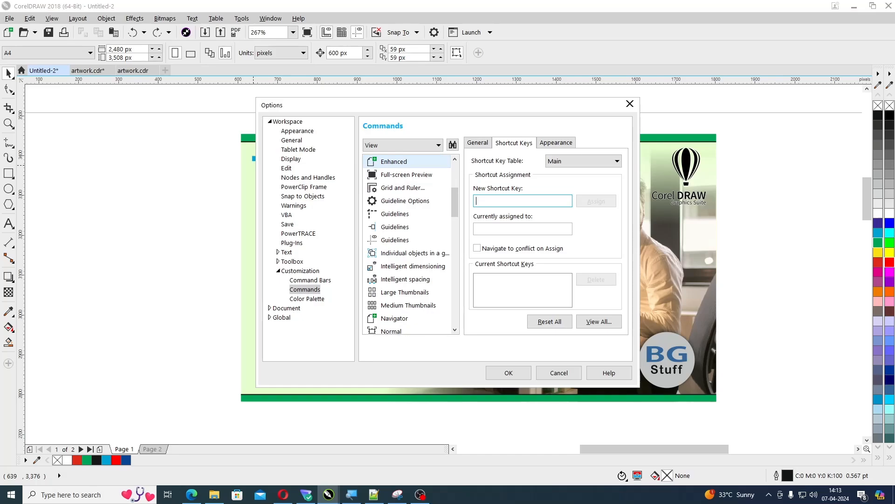
pyautogui.press('q')
pyautogui.click(597, 201)
pyautogui.click(508, 373)
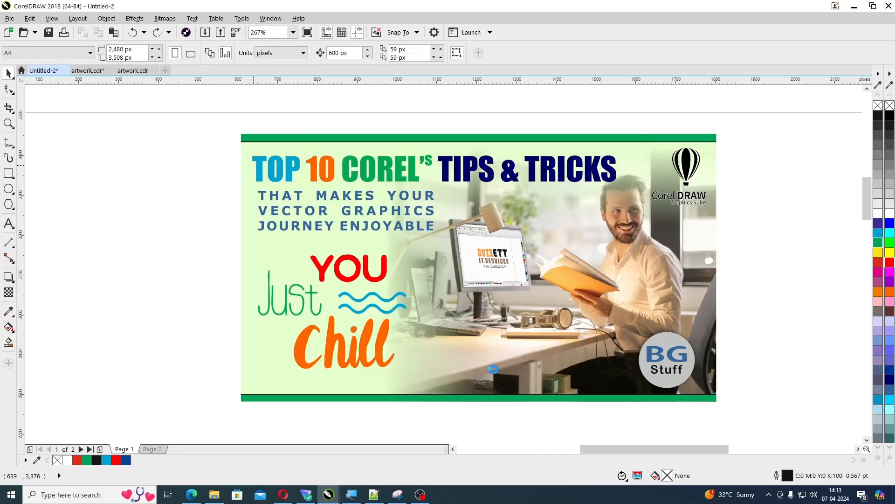
# Switch the banner's display repeatedly between Wireframe and Enhanced view with the custom shortcuts, ending in Enhanced
pyautogui.press('q')
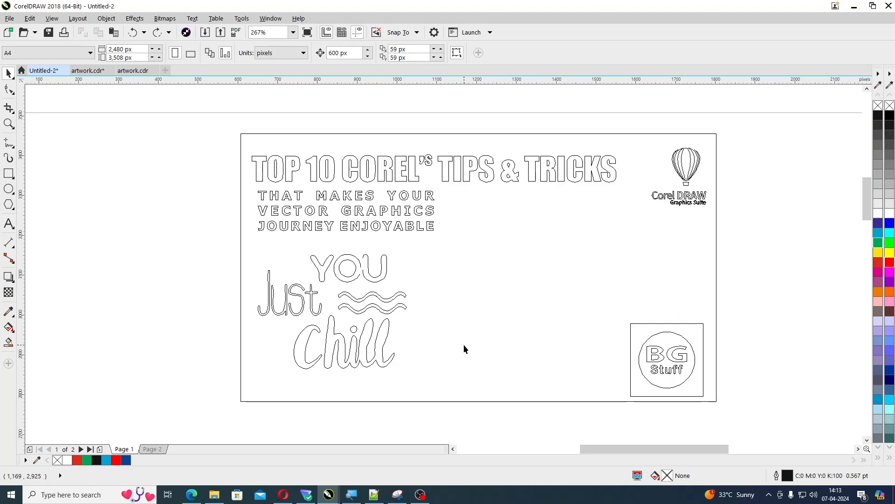
pyautogui.press('q')
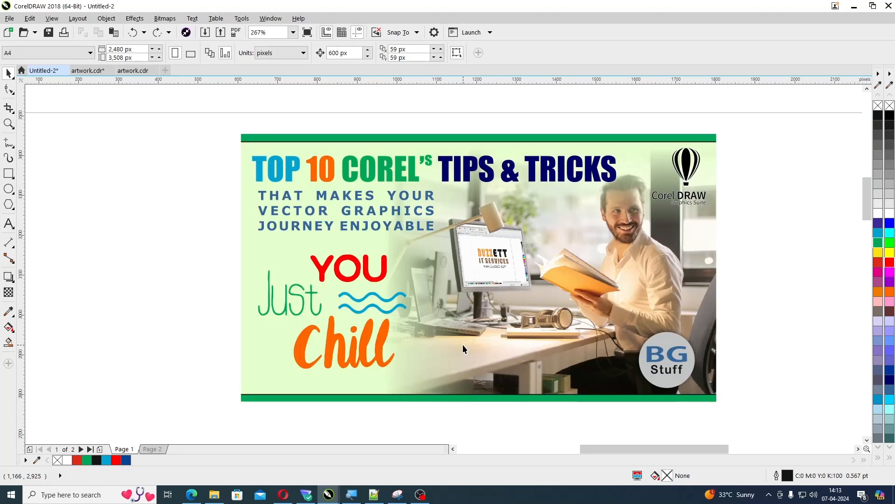
pyautogui.press('q')
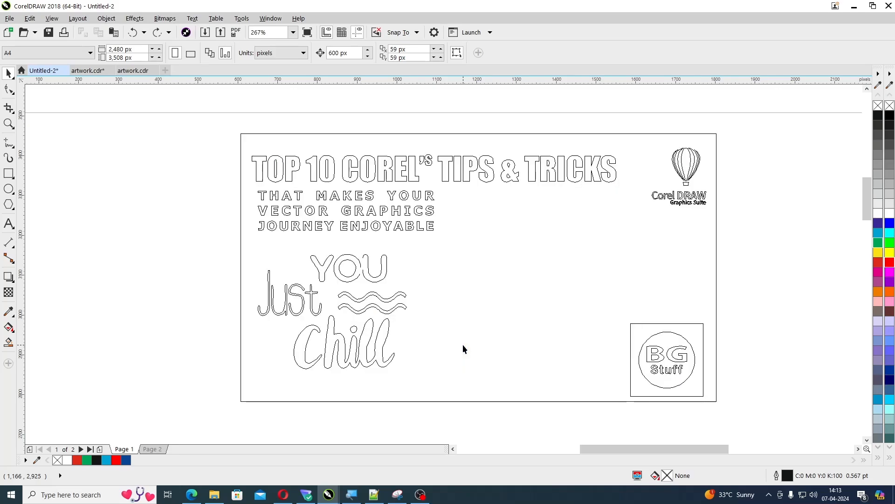
pyautogui.press('q')
pyautogui.press('q')
pyautogui.press('q')
pyautogui.press('q')
pyautogui.press('q')
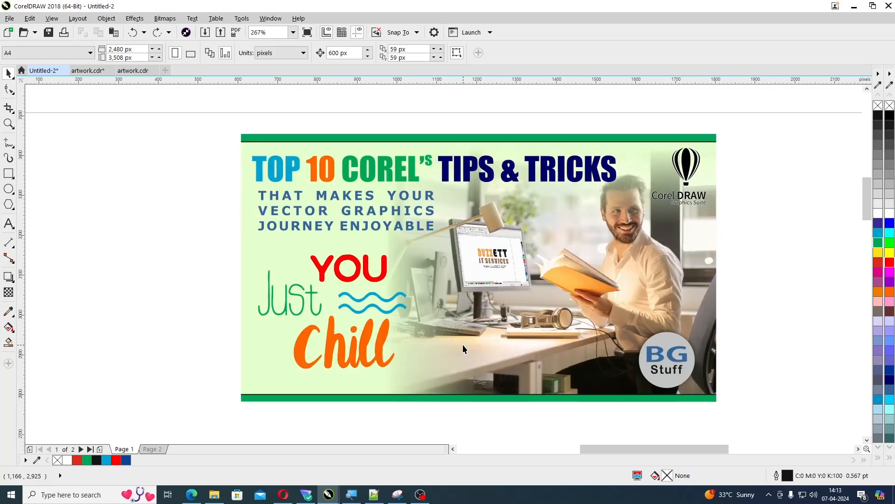
pyautogui.press('q')
pyautogui.press('q')
pyautogui.press('q')
pyautogui.press('q')
pyautogui.press('q')
pyautogui.press('q')
# Draw a circle about 390 px in diameter in the empty page area below the banner
pyautogui.scroll(-5, 193, 293)
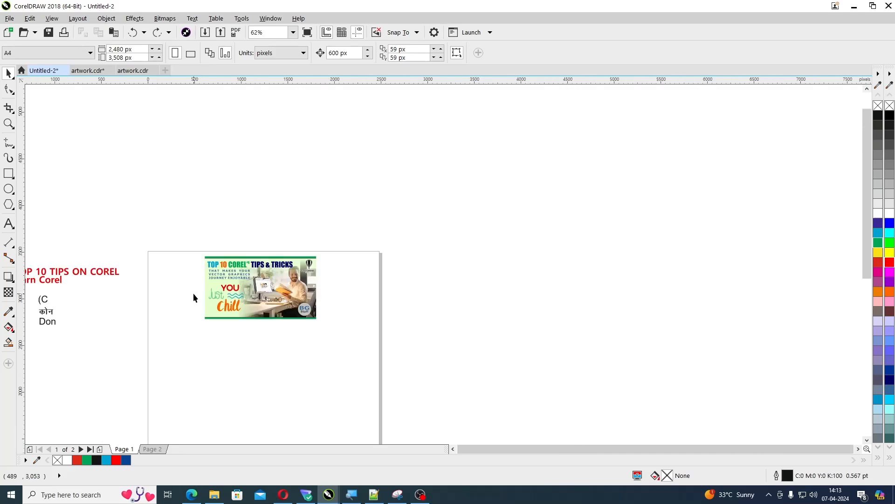
pyautogui.press('z')
pyautogui.moveTo(129, 271); pyautogui.dragTo(410, 415)
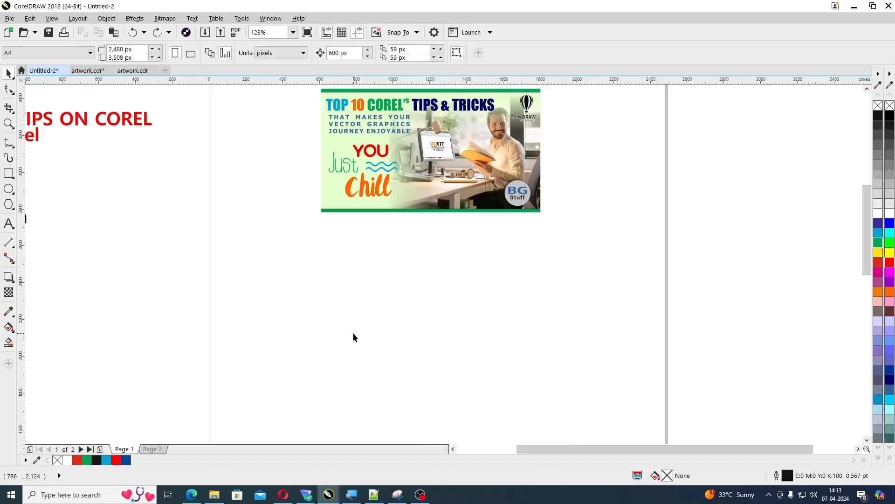
pyautogui.click(9, 189)
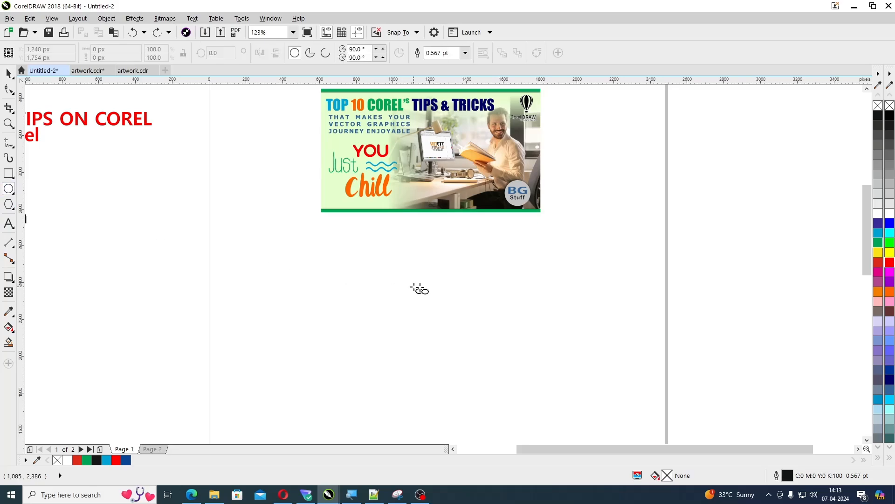
pyautogui.moveTo(422, 297); pyautogui.dragTo(498, 373)
pyautogui.press('space')
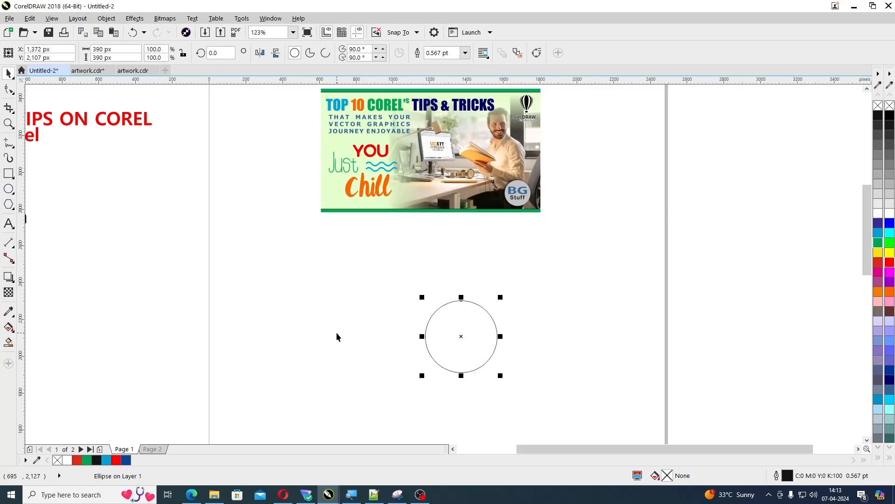
# Add the artistic text "TOP 10 TIPS ON COREL" above the circle, discarding the copied curve version of that line
pyautogui.moveTo(96, 136); pyautogui.dragTo(520, 288)
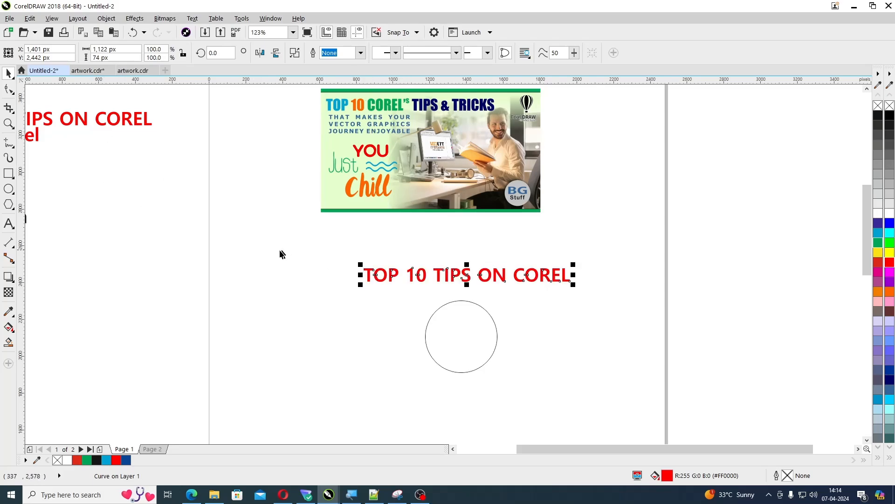
pyautogui.press('Delete')
pyautogui.press('F8')
pyautogui.click(359, 274)
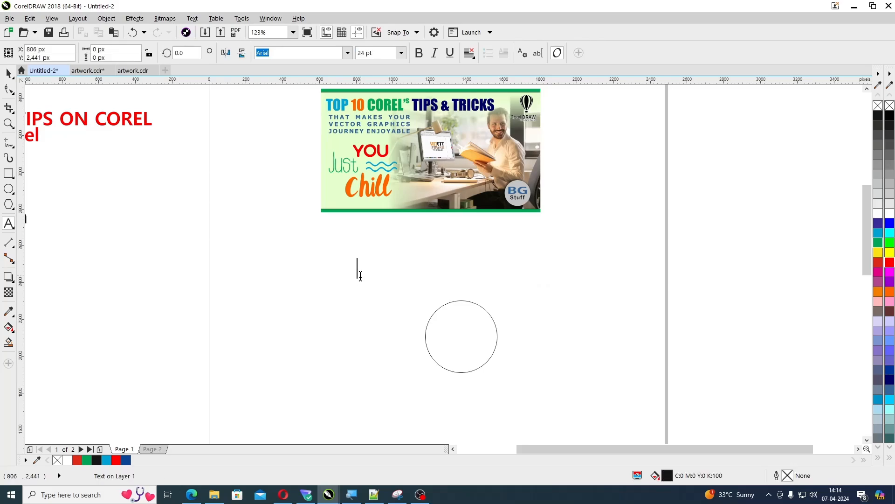
pyautogui.write('TOT')
pyautogui.press('BackSpace')
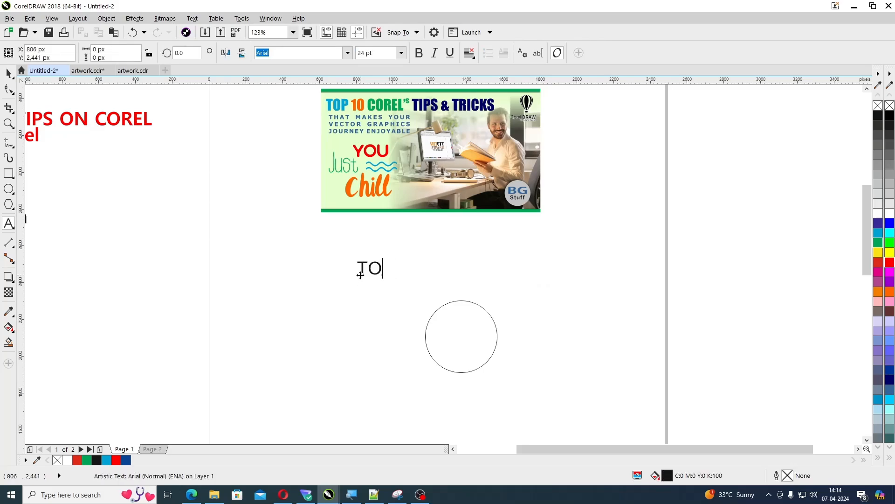
pyautogui.write('P ')
pyautogui.write('10')
pyautogui.write(' Ti')
pyautogui.write('IPS O')
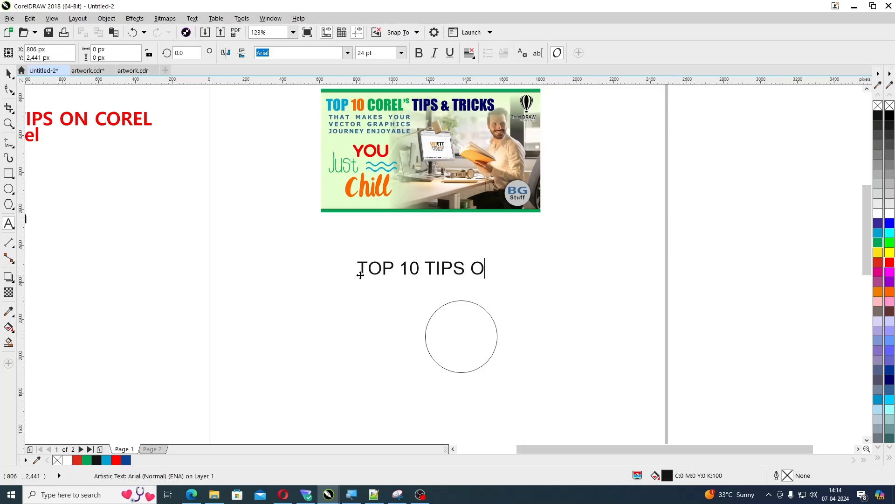
pyautogui.write('N COREL')
pyautogui.hotkey('ctrl', 'space')
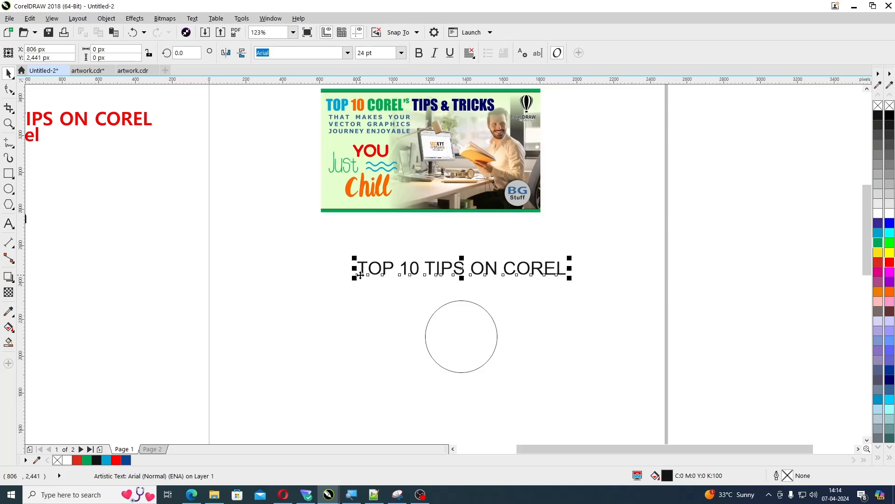
# Set the new text's font size to 12 pt and position the line centrally above the circle
pyautogui.click(359, 52)
pyautogui.moveTo(375, 52); pyautogui.dragTo(353, 57)
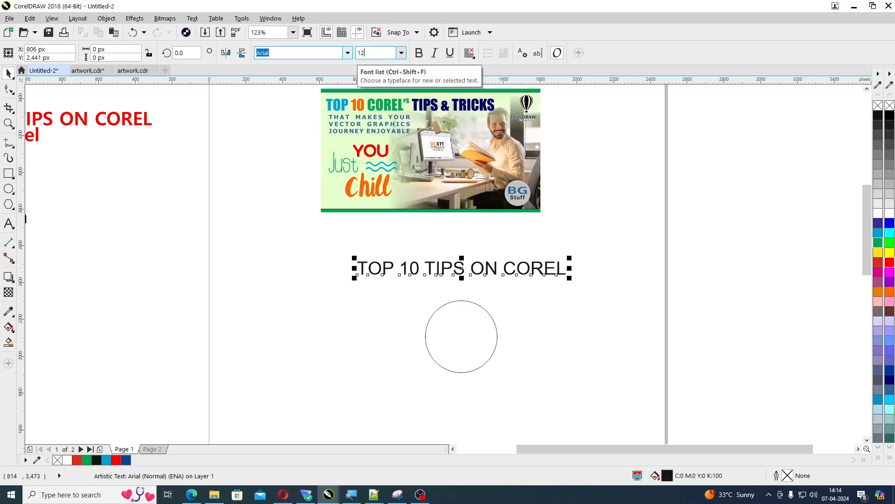
pyautogui.press('Return')
pyautogui.moveTo(411, 272); pyautogui.dragTo(469, 280)
pyautogui.press('z')
pyautogui.moveTo(329, 240); pyautogui.dragTo(625, 390)
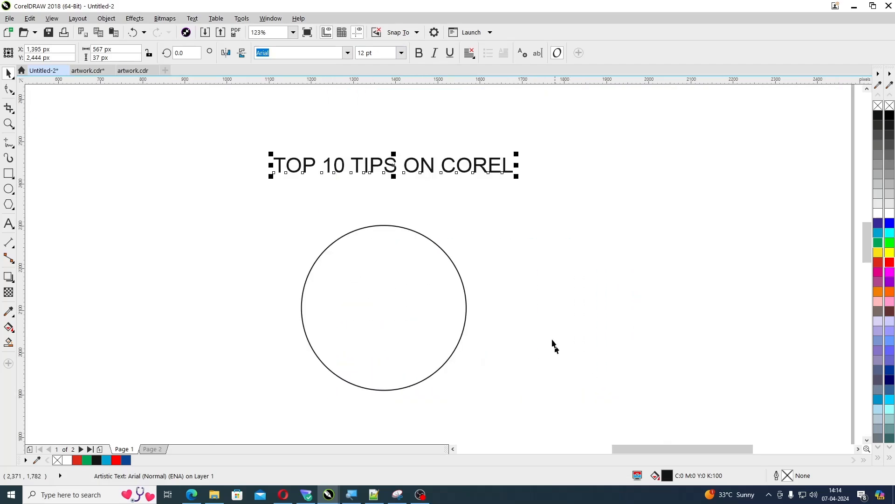
pyautogui.click(478, 223)
pyautogui.moveTo(443, 168); pyautogui.dragTo(440, 165)
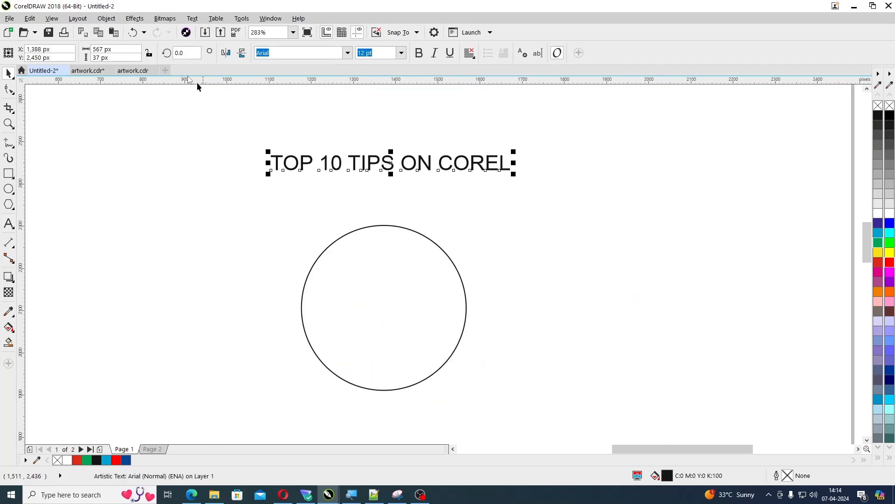
# Check which shortcut key is assigned to Fit Text to Path in the Text category of the command customization options
pyautogui.click(192, 18)
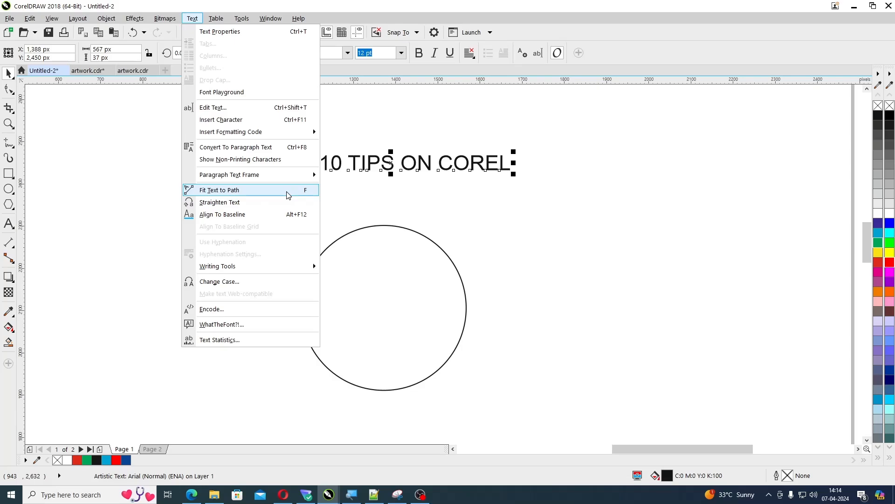
pyautogui.click(587, 292)
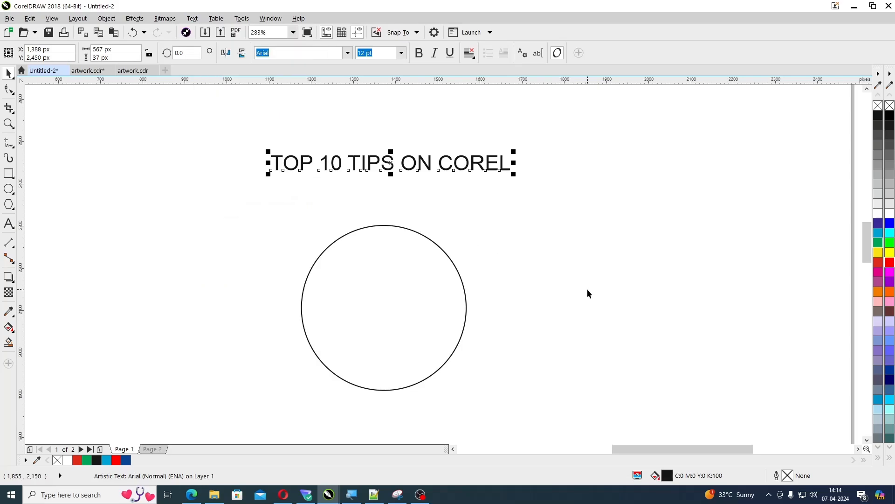
pyautogui.hotkey('ctrl', 'j')
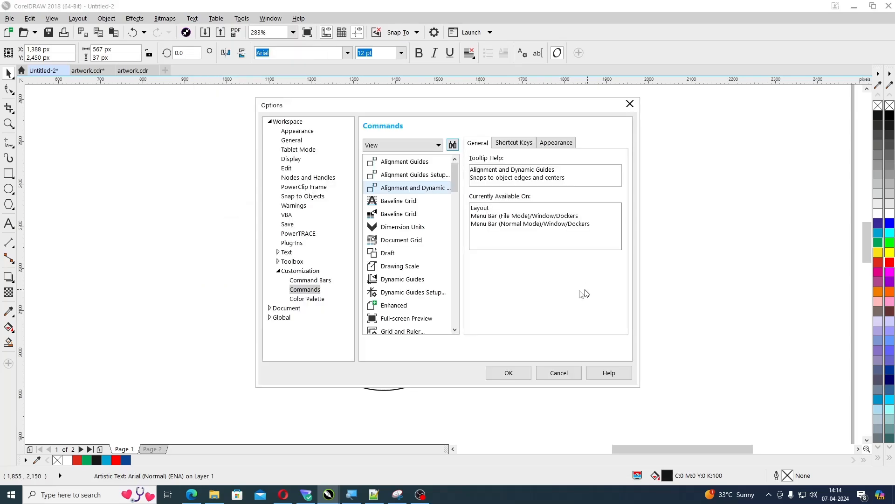
pyautogui.click(380, 146)
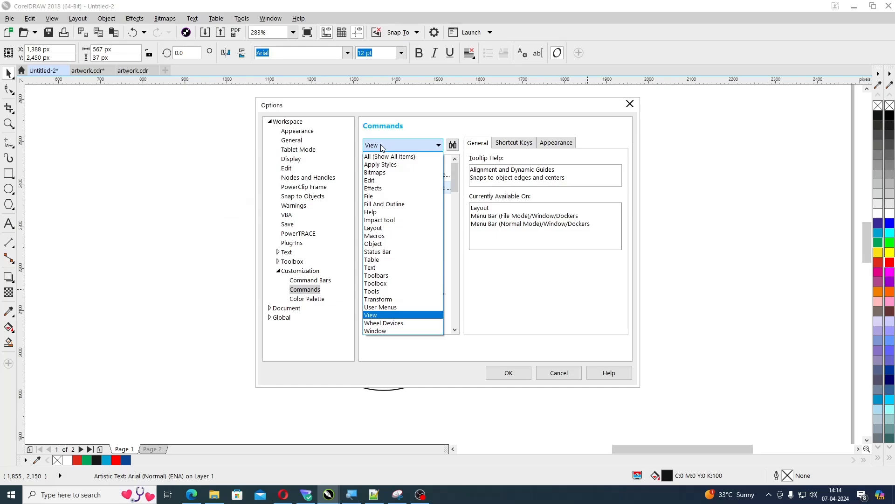
pyautogui.click(381, 268)
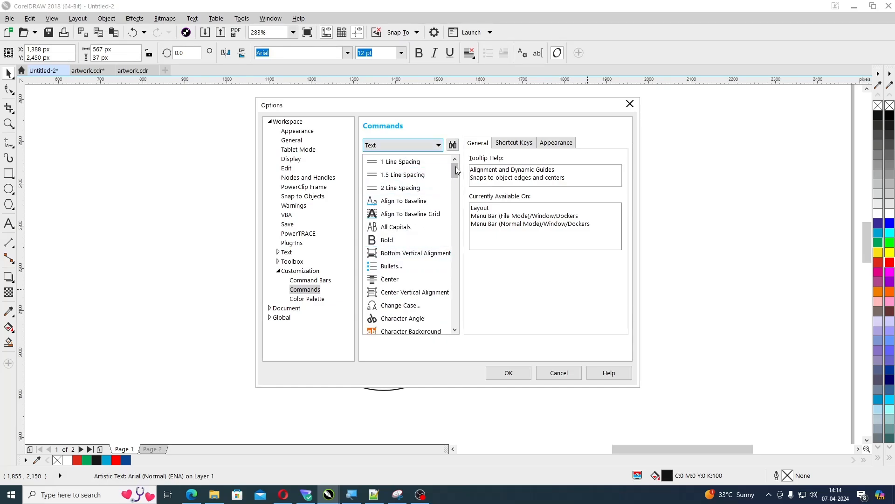
pyautogui.moveTo(456, 167); pyautogui.dragTo(457, 177)
pyautogui.scroll(-2, 460, 202)
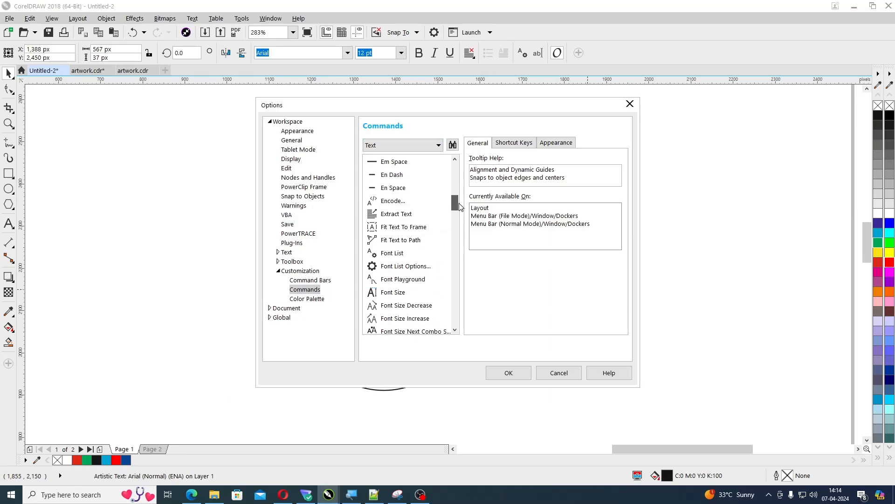
pyautogui.click(415, 240)
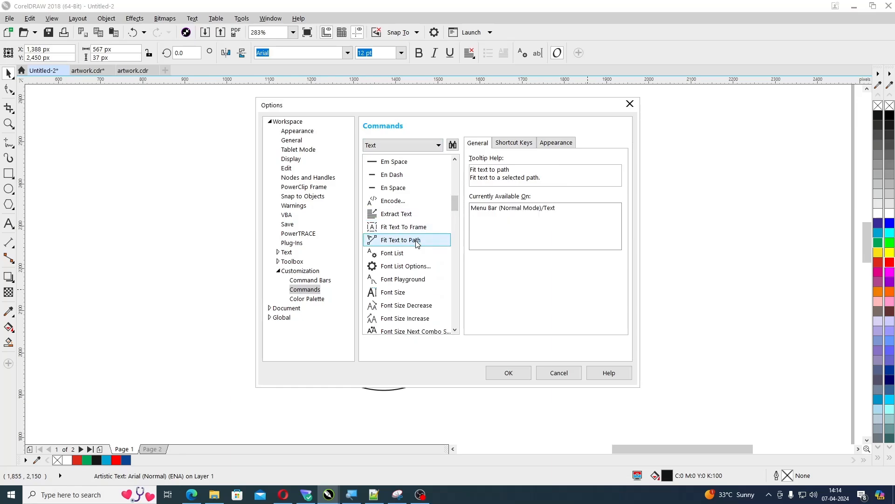
pyautogui.click(517, 145)
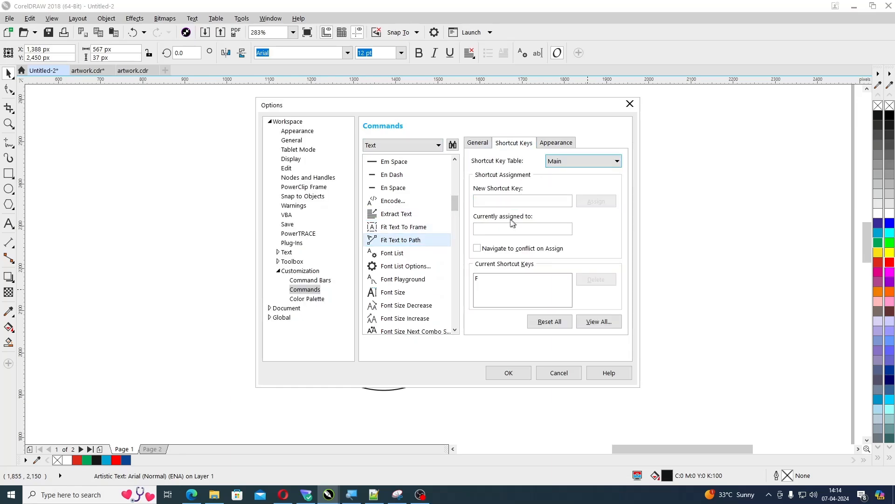
pyautogui.click(479, 282)
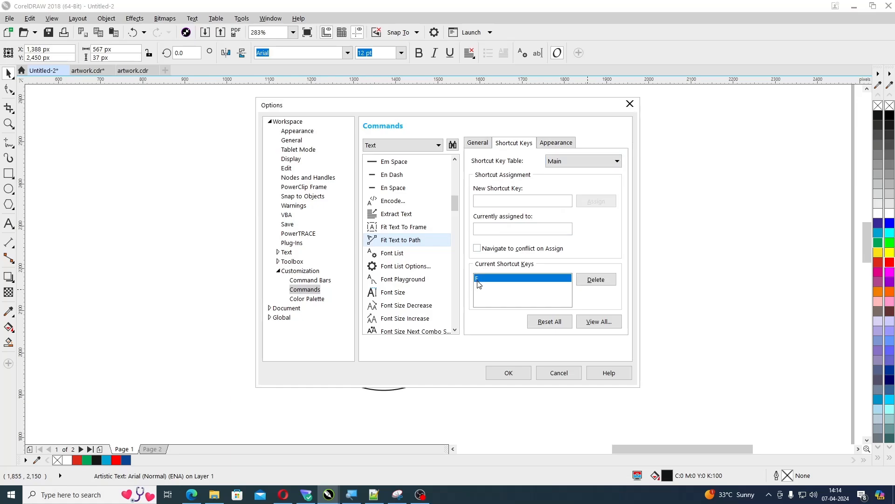
pyautogui.click(479, 200)
pyautogui.click(508, 373)
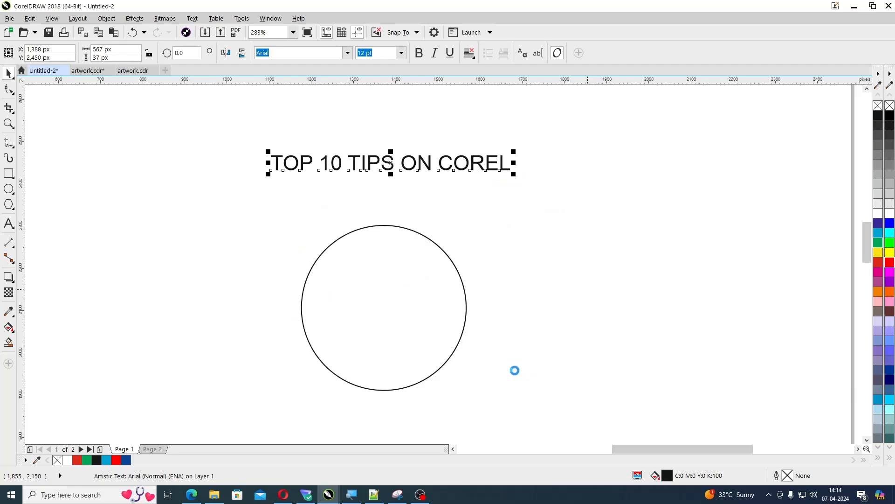
pyautogui.click(533, 264)
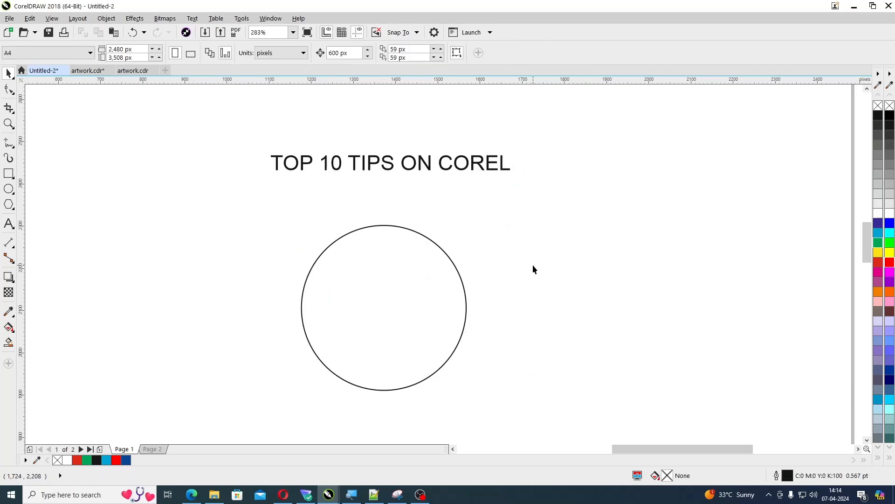
pyautogui.click(413, 170)
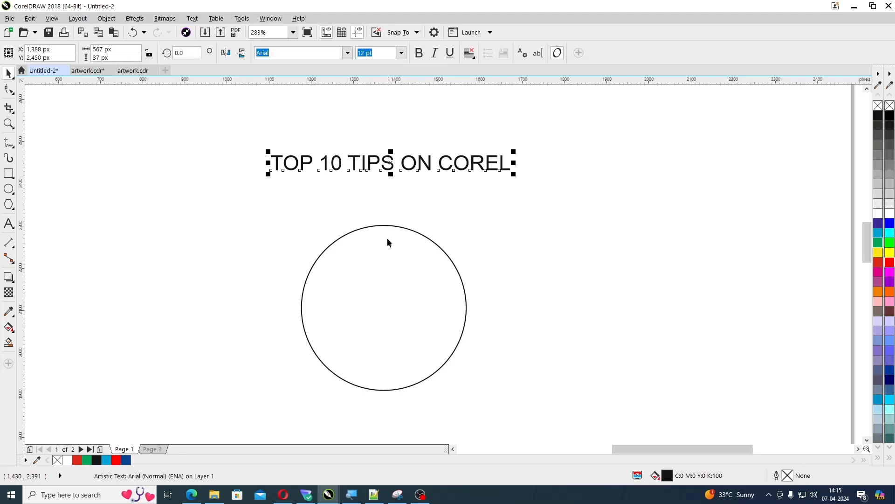
pyautogui.hotkey('alt', 'x')
pyautogui.press('t')
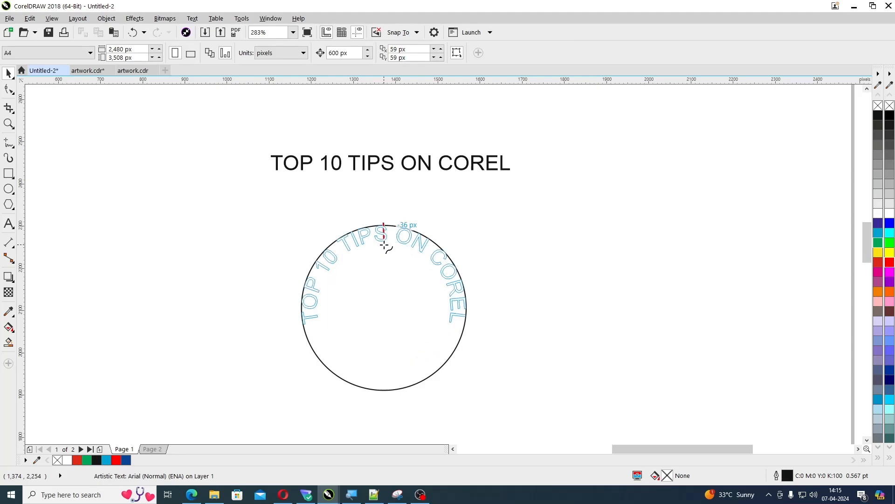
pyautogui.press('Escape')
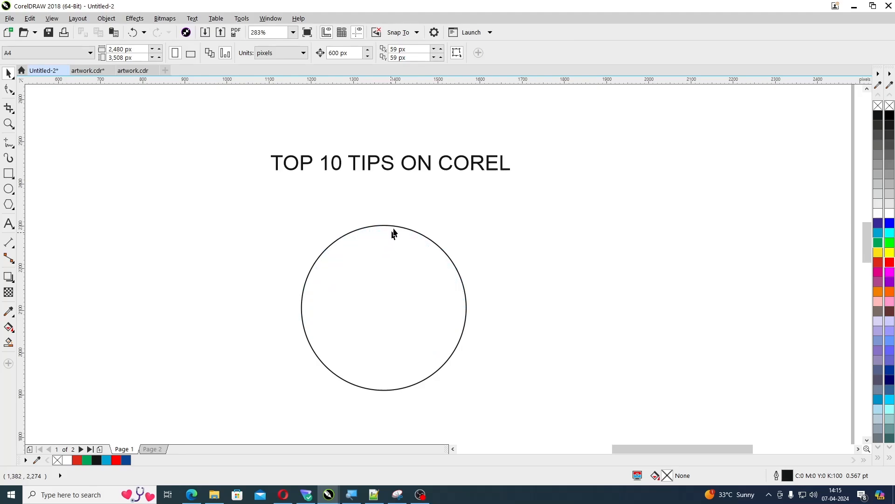
# Fit the "TOP 10 TIPS ON COREL" text to the circle and shift it inside the curve, about -47 px from the path
pyautogui.click(435, 164)
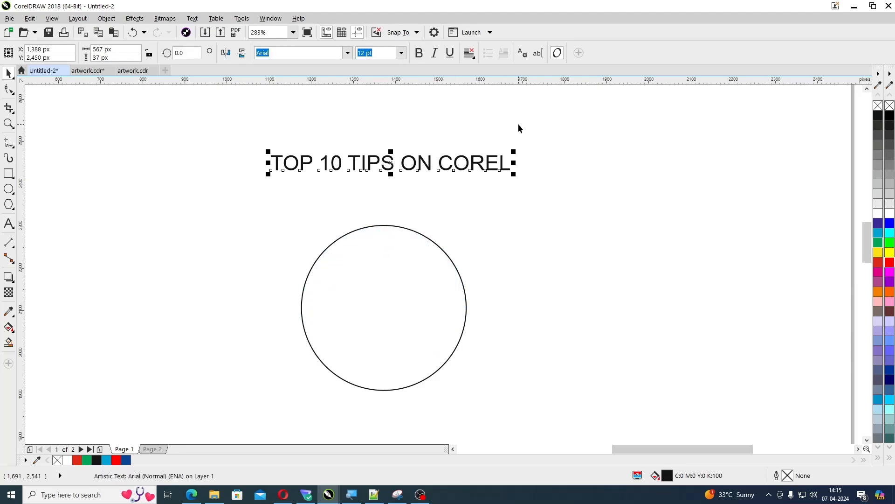
pyautogui.click(642, 127)
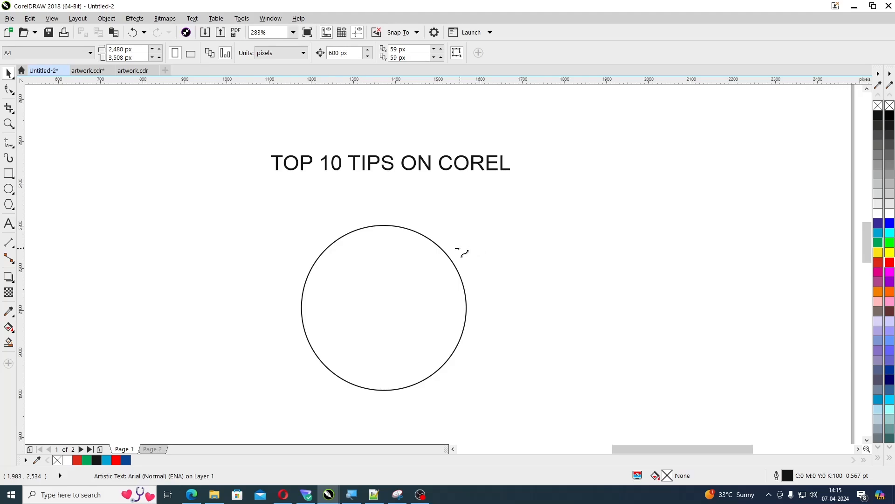
pyautogui.click(389, 230)
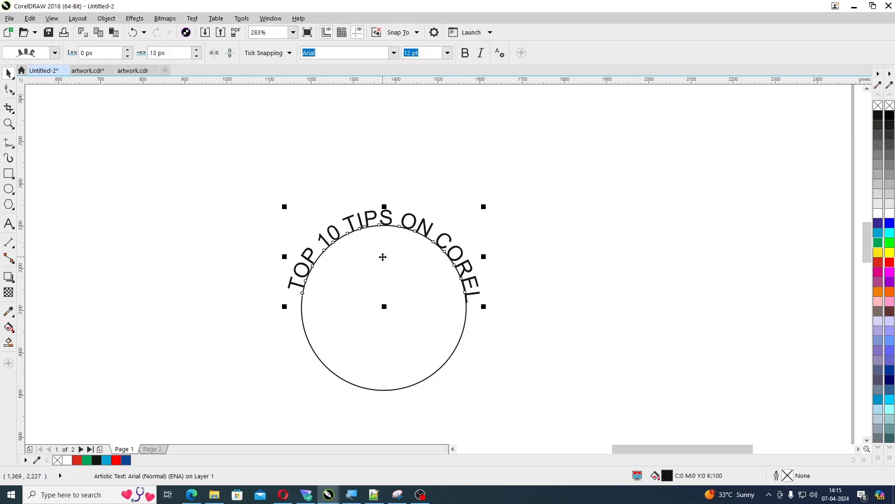
pyautogui.moveTo(383, 257); pyautogui.dragTo(381, 276)
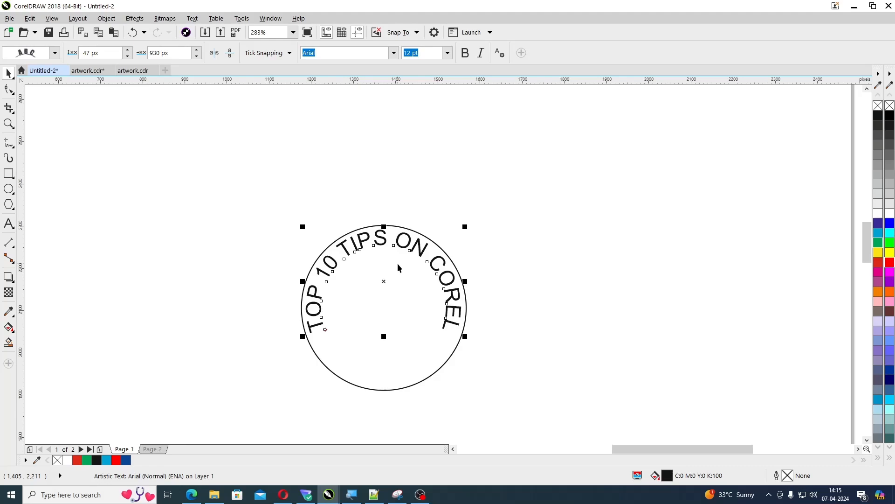
pyautogui.click(432, 152)
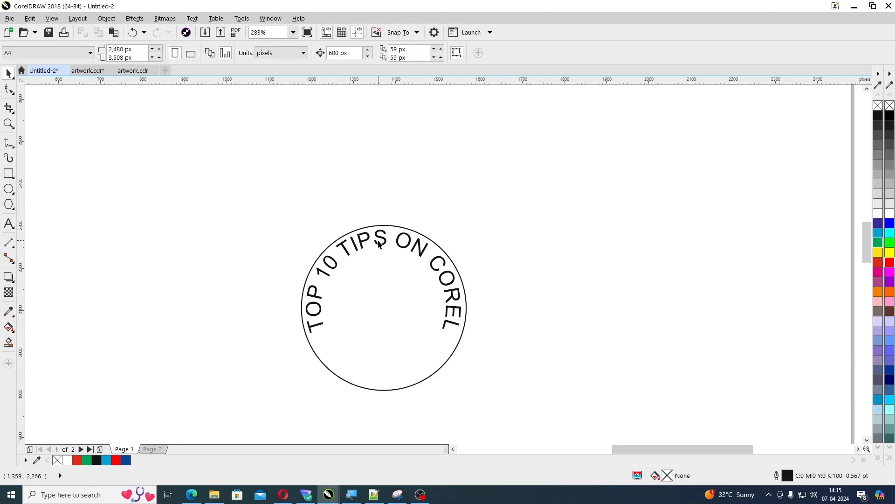